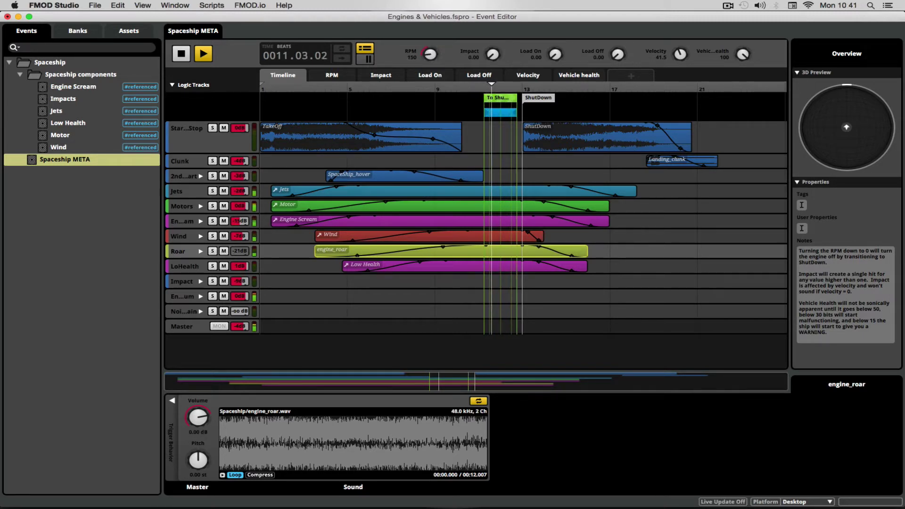
Vary the RPM parameter while the Spaceship META event plays to hear how the engine responds
{"action": "left_click_drag", "start_coordinate": [430, 54], "coordinate": [431, 56]}
{"action": "left_click_drag", "start_coordinate": [427, 55], "coordinate": [428, 61]}
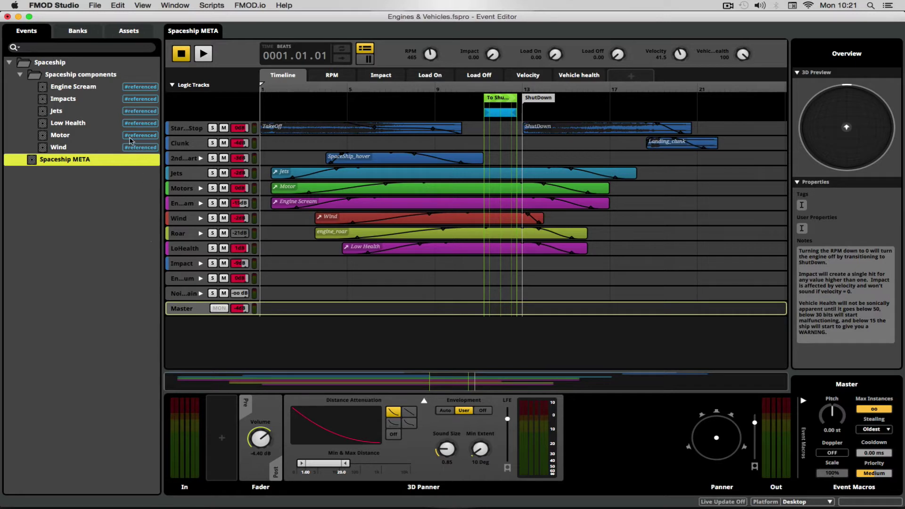
Open the Jets event, select the engine_hum sound on the idle track and start playback
{"action": "left_click", "coordinate": [63, 112]}
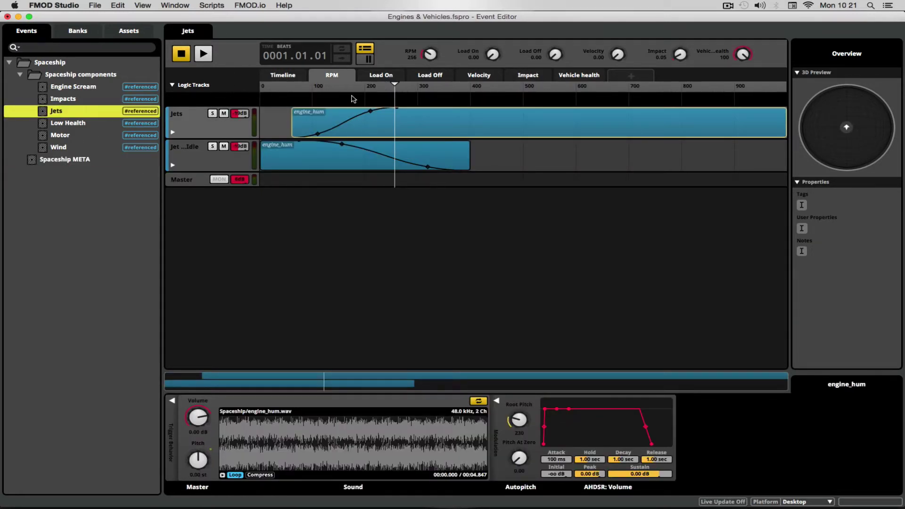
{"action": "left_click", "coordinate": [331, 163]}
{"action": "key", "text": "space"}
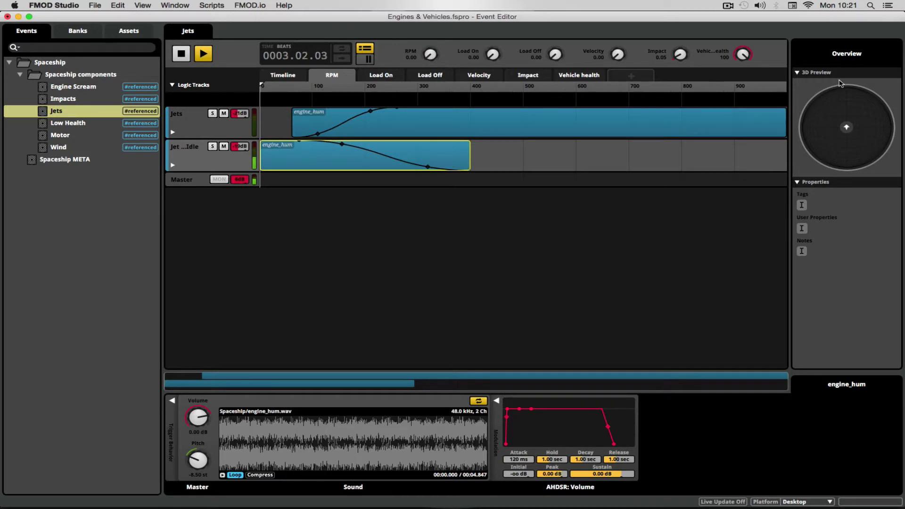
Sweep the playing Jets event's RPM to about 987, down to 355, 425 and finally 46, and stop playback
{"action": "left_click", "coordinate": [781, 88]}
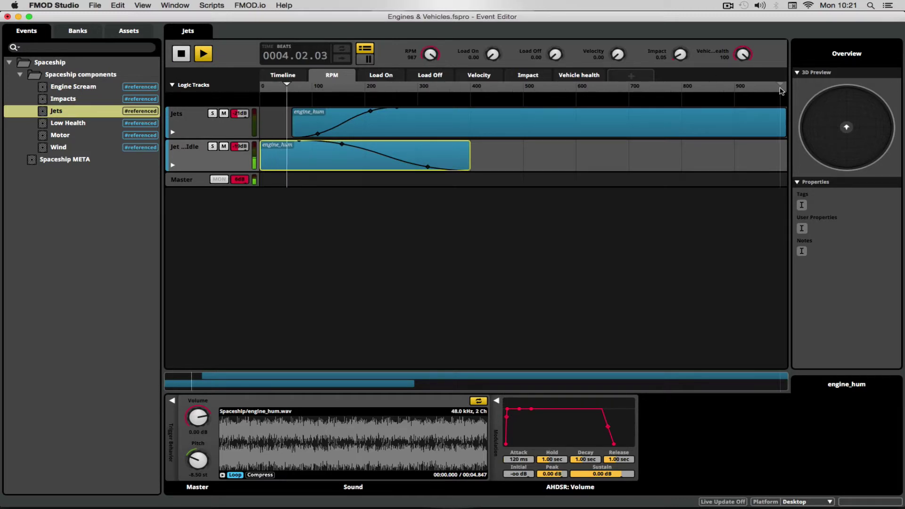
{"action": "mouse_move", "coordinate": [457, 384]}
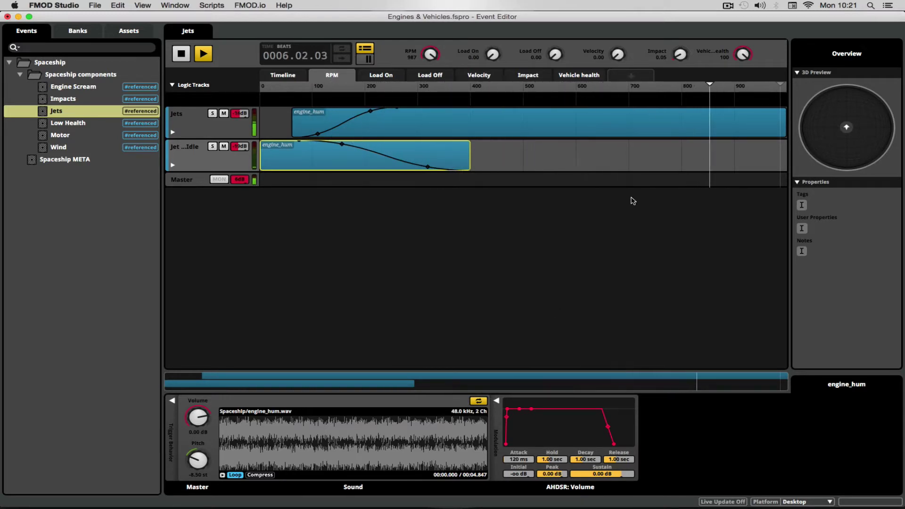
{"action": "left_click", "coordinate": [448, 89]}
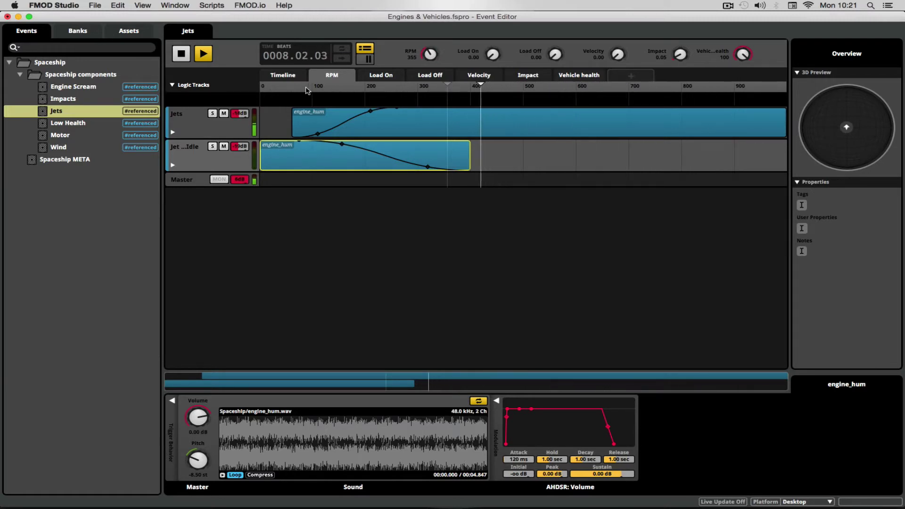
{"action": "left_click", "coordinate": [484, 89]}
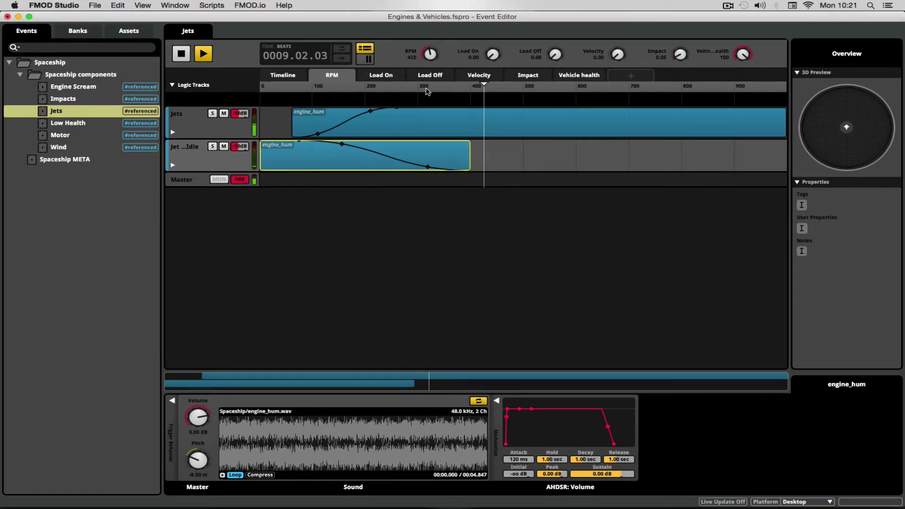
{"action": "left_click", "coordinate": [426, 91]}
{"action": "left_click", "coordinate": [284, 91]}
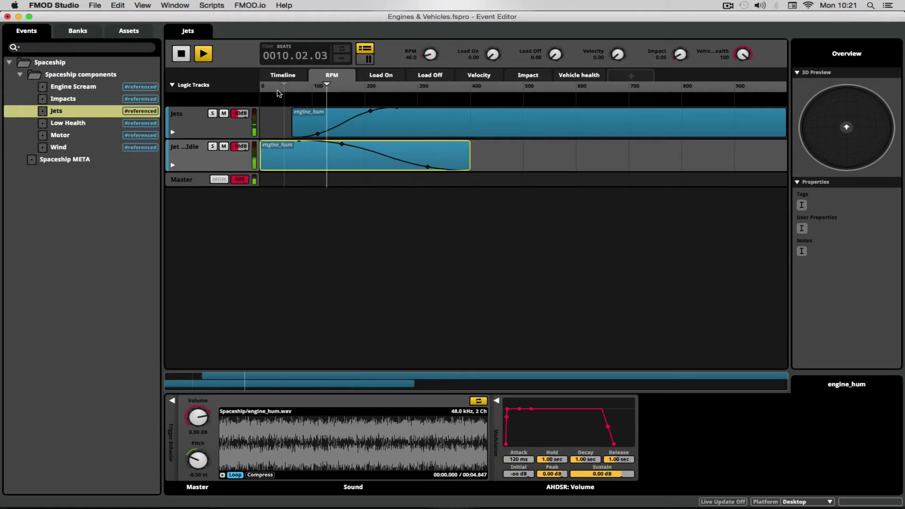
{"action": "left_click", "coordinate": [179, 55]}
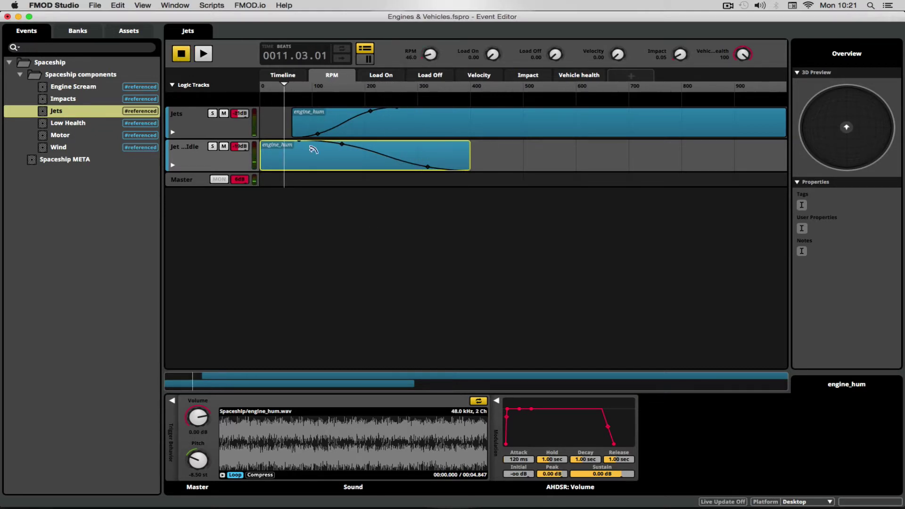
Set the Jets event's RPM to about 101 and inspect the engine_hum sounds on the Jets and idle tracks
{"action": "left_click", "coordinate": [313, 93]}
{"action": "left_click", "coordinate": [414, 123]}
{"action": "left_click", "coordinate": [309, 164]}
{"action": "left_click", "coordinate": [512, 124]}
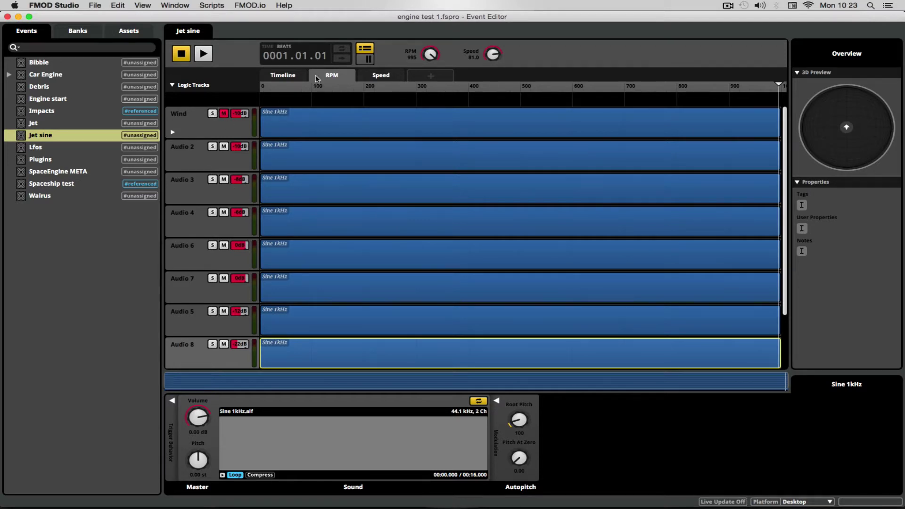
Set the Jet sine event's RPM to about 499, solo the Audio 2 track and start playback
{"action": "left_click", "coordinate": [521, 89]}
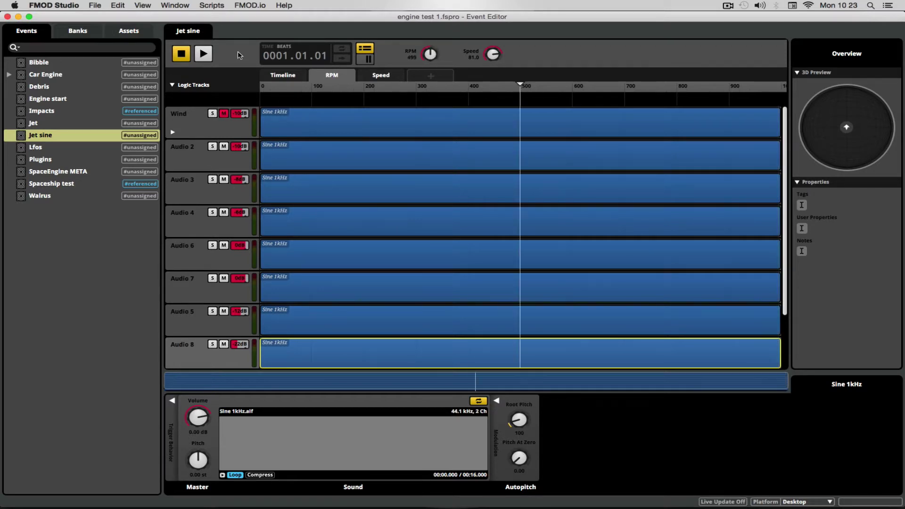
{"action": "left_click", "coordinate": [212, 146]}
{"action": "key", "text": "space"}
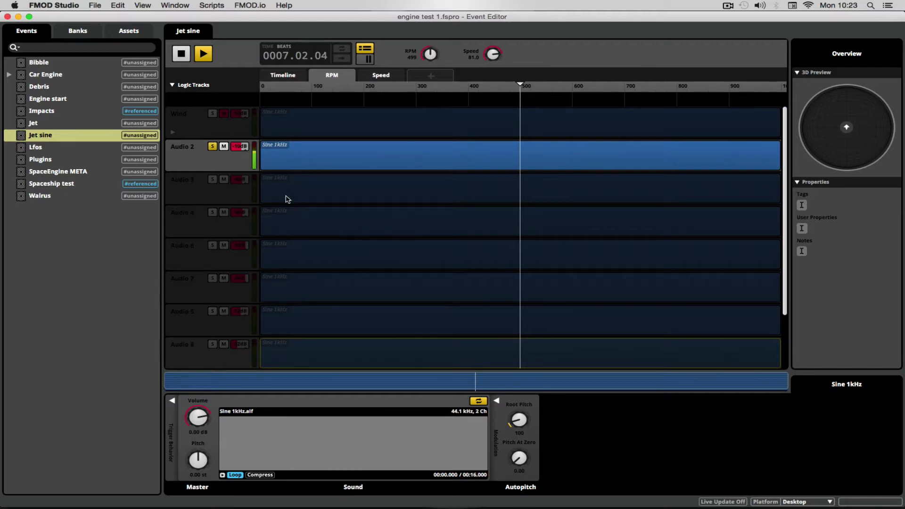
Add the Audio 3, 4, 6, 7, 5 and 8 tracks to the solo one by one while the event plays
{"action": "left_click", "coordinate": [212, 180]}
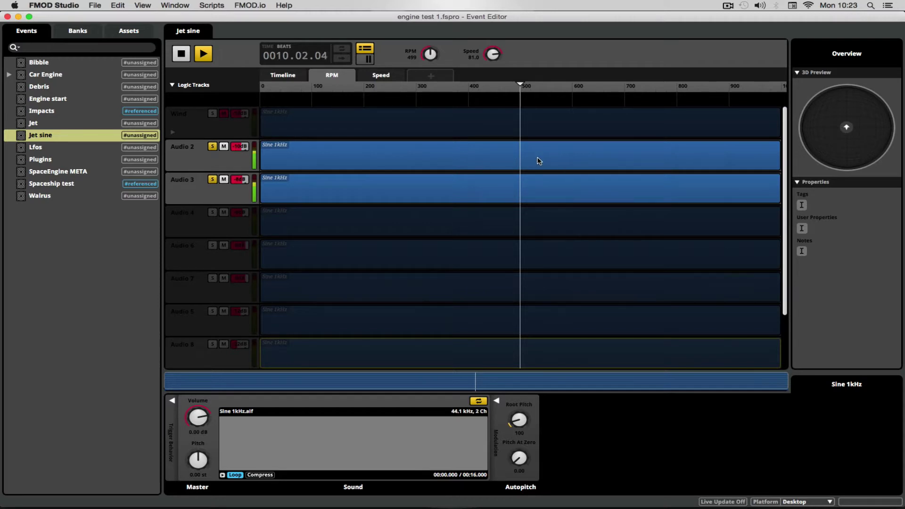
{"action": "left_click", "coordinate": [213, 213]}
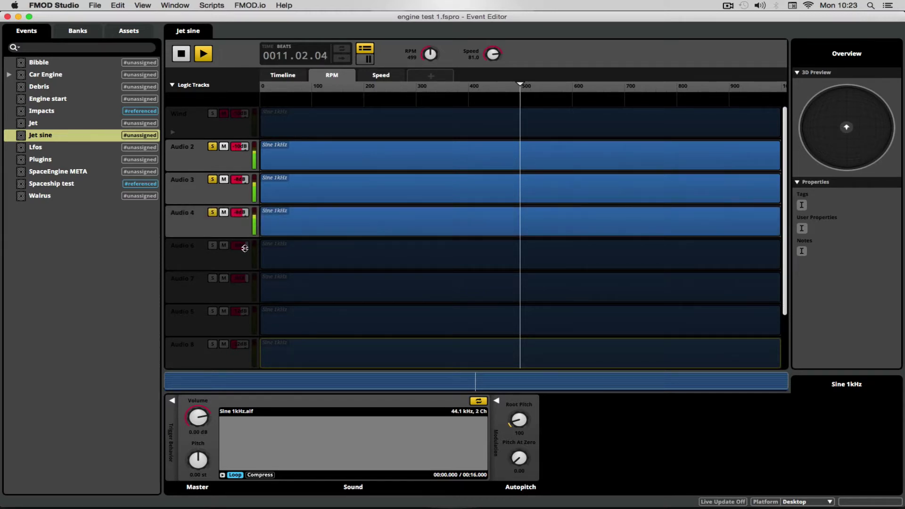
{"action": "left_click", "coordinate": [212, 246]}
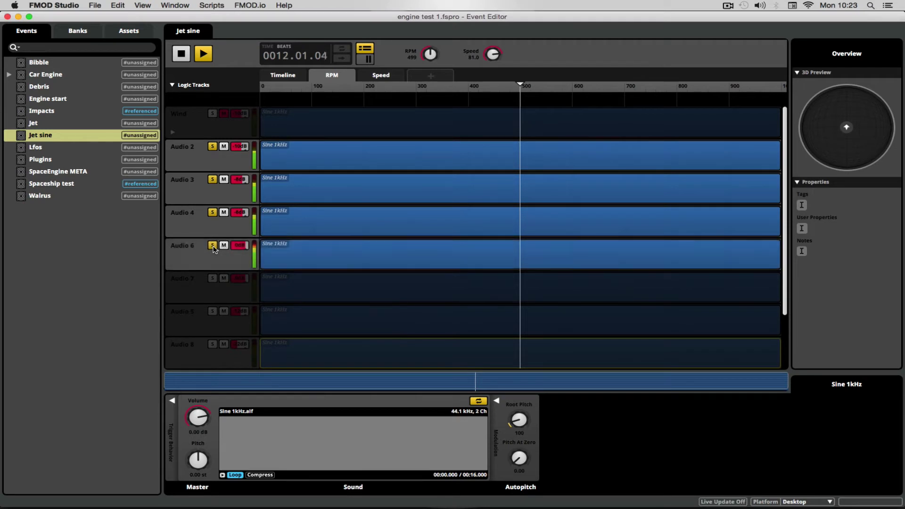
{"action": "left_click", "coordinate": [213, 279]}
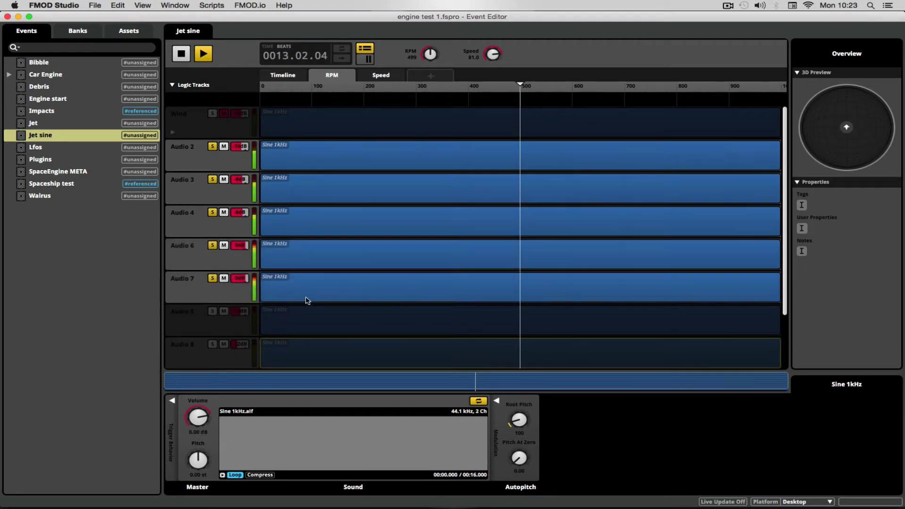
{"action": "left_click", "coordinate": [213, 312]}
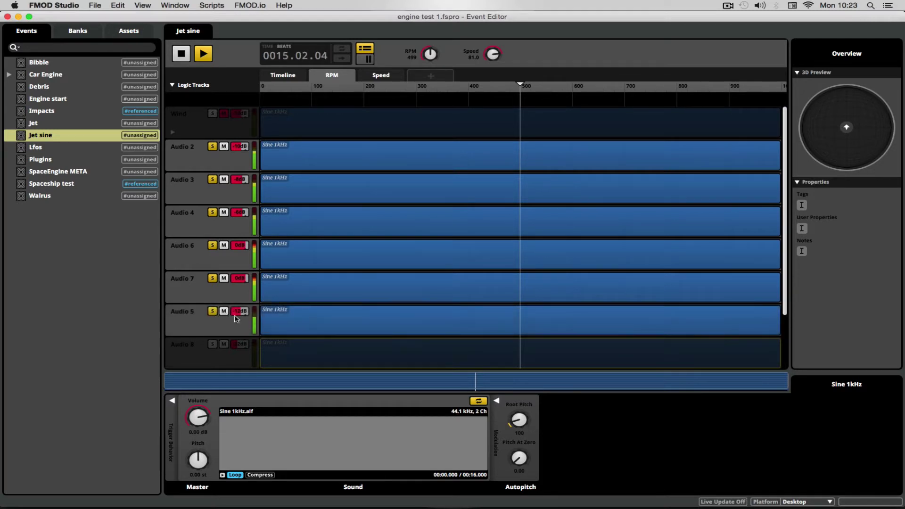
{"action": "left_click", "coordinate": [213, 345]}
{"action": "scroll", "coordinate": [462, 313], "scroll_direction": "down", "scroll_amount": 3}
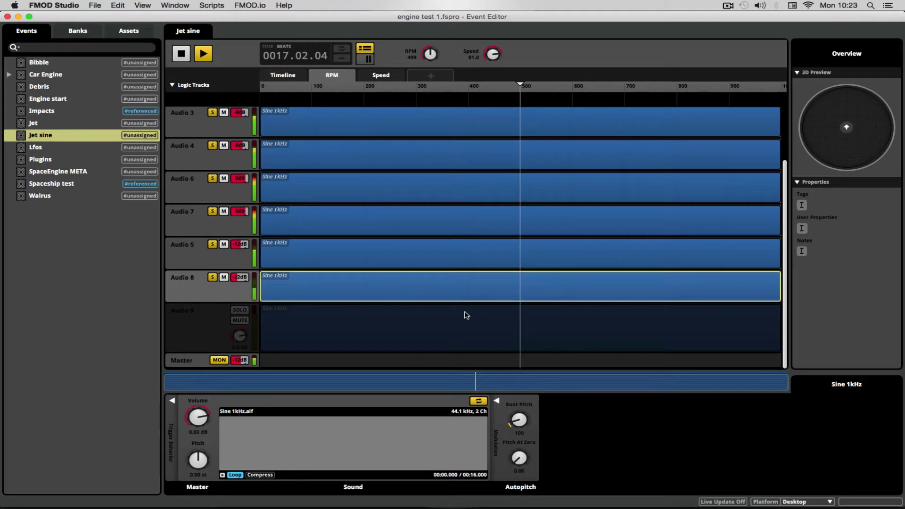
{"action": "scroll", "coordinate": [467, 315], "scroll_direction": "up", "scroll_amount": 3}
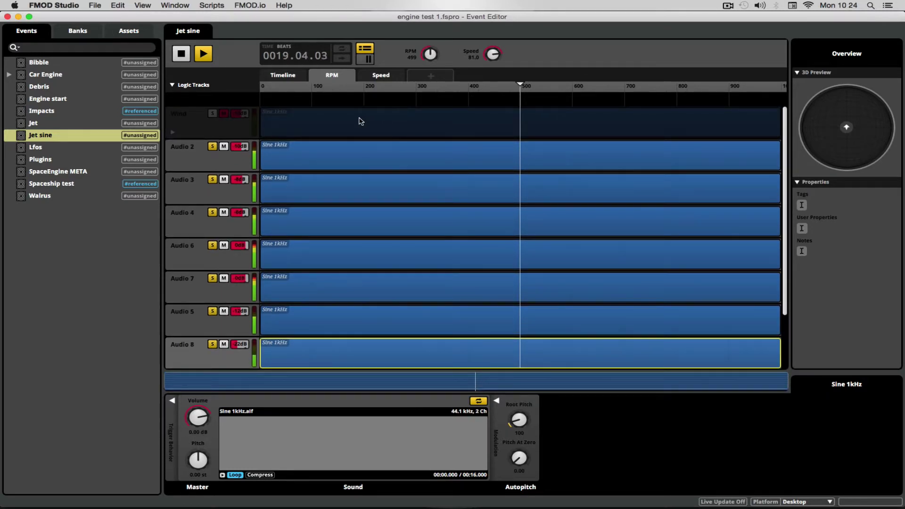
Move the Jet sine event's RPM to about 969 and down to 327 while listening, and stop playback
{"action": "left_click", "coordinate": [765, 91]}
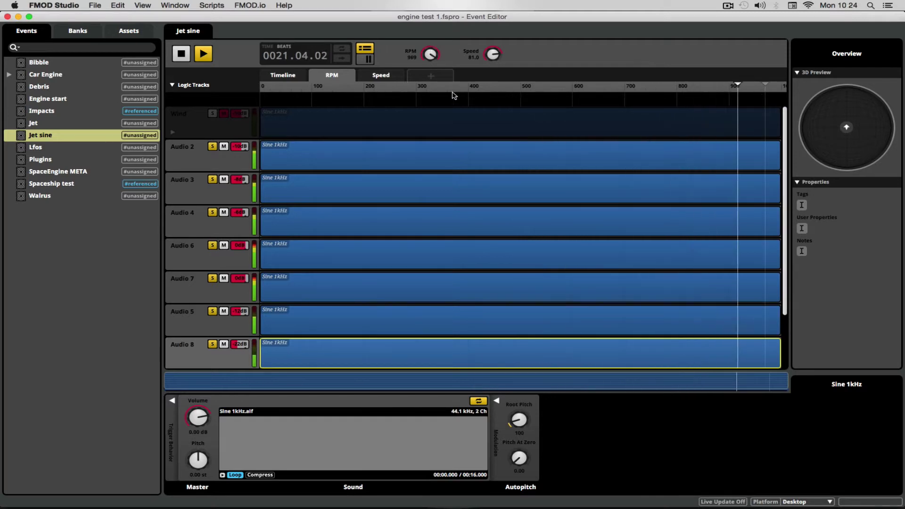
{"action": "left_click", "coordinate": [430, 90]}
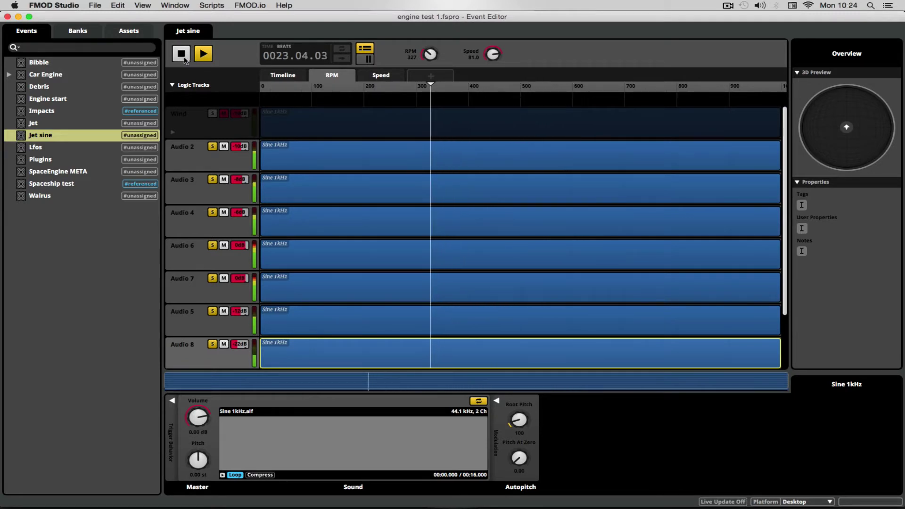
{"action": "key", "text": "space"}
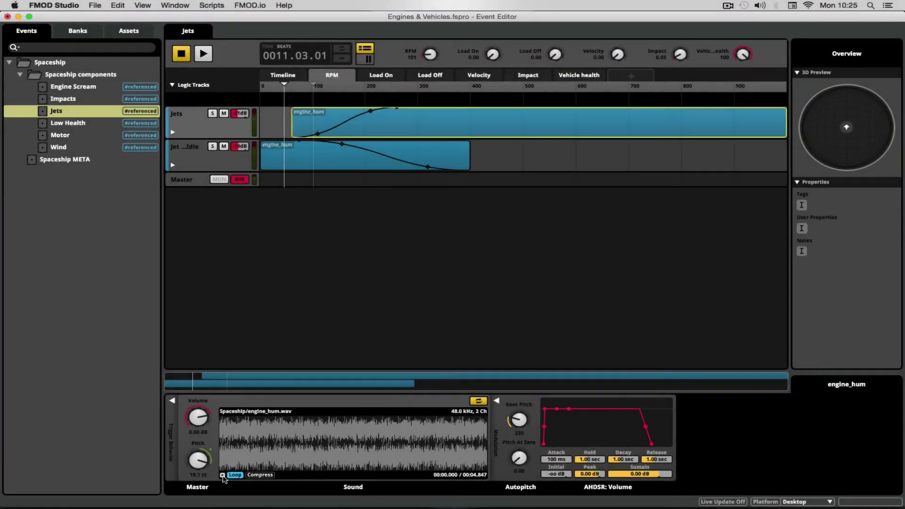
Preview the raw engine_hum.wav sample, and compare it with the Jets event played at RPM of about 930, 703 and 12.3
{"action": "left_click", "coordinate": [240, 454]}
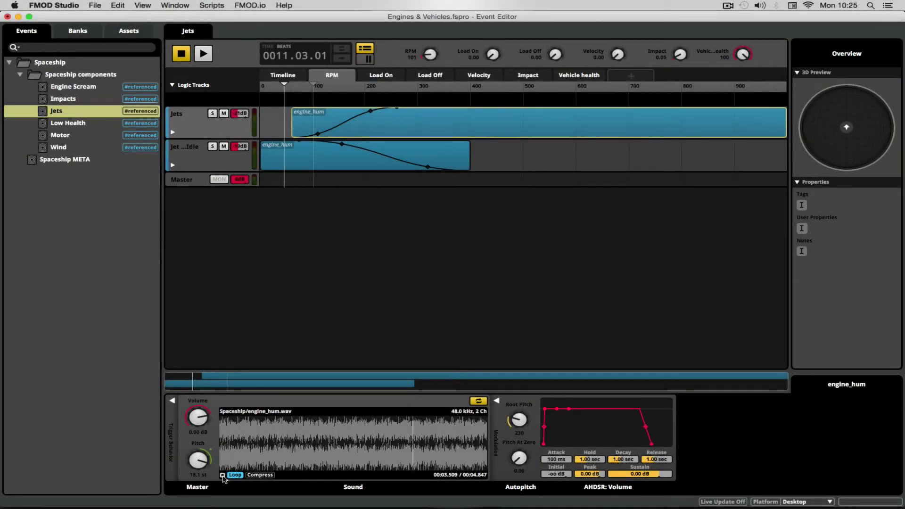
{"action": "left_click", "coordinate": [222, 475]}
{"action": "left_click", "coordinate": [204, 54]}
{"action": "left_click", "coordinate": [750, 89]}
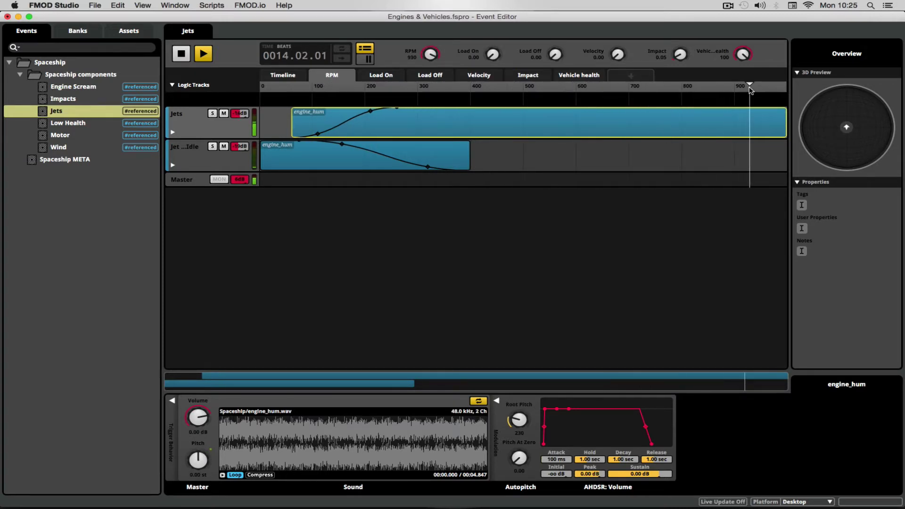
{"action": "left_click", "coordinate": [630, 89]}
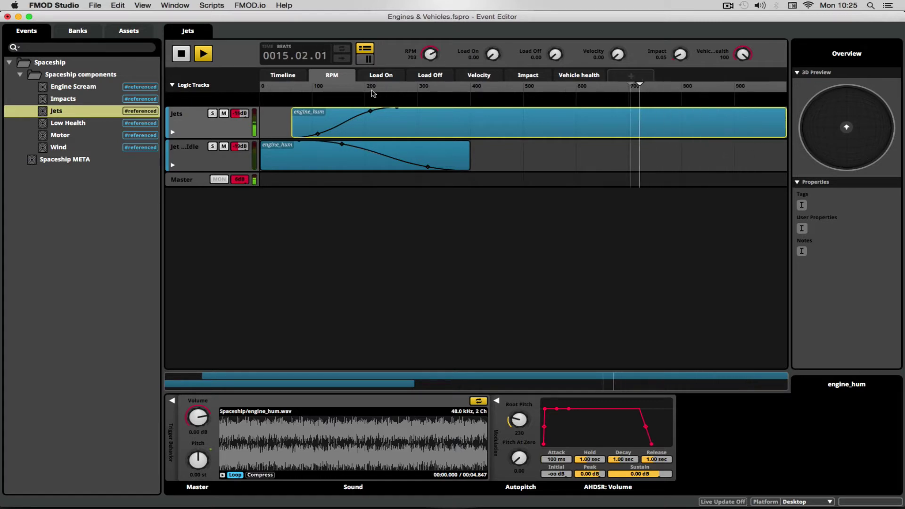
{"action": "left_click", "coordinate": [265, 90]}
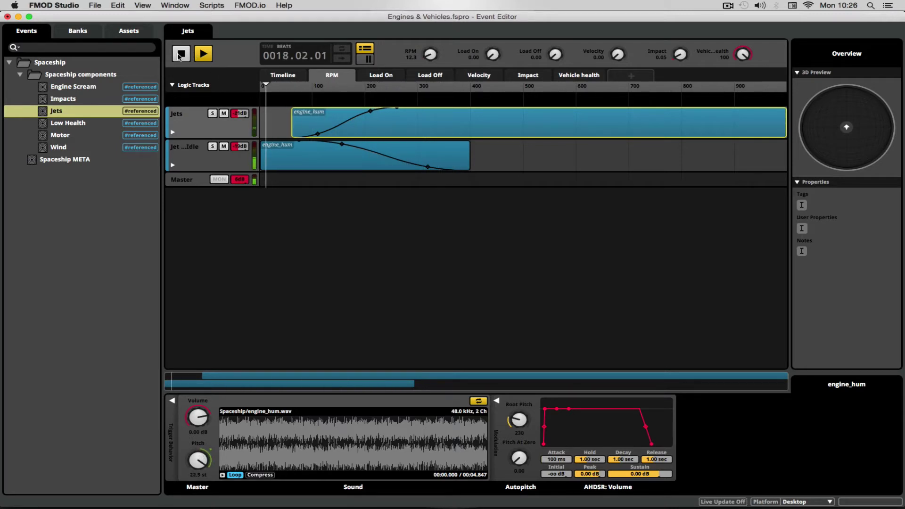
{"action": "key", "text": "space"}
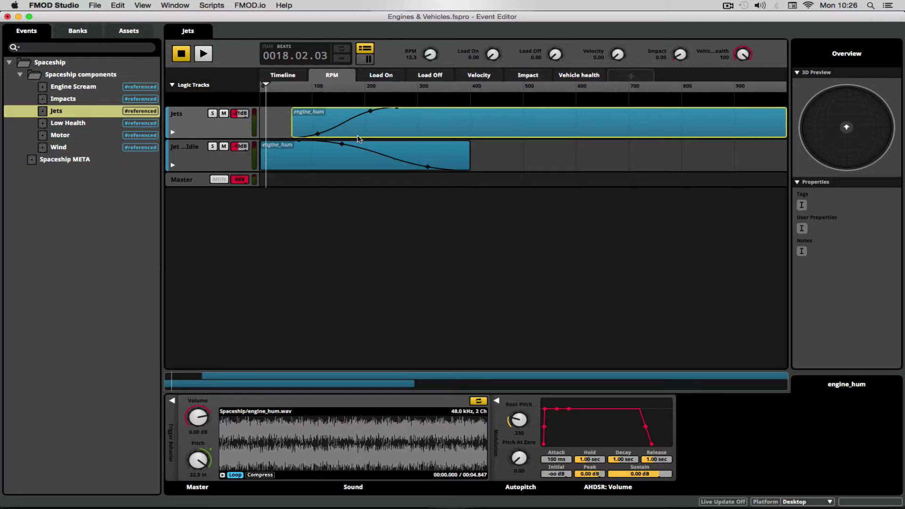
Open the Motor event and mute its Trem track
{"action": "left_click", "coordinate": [61, 136]}
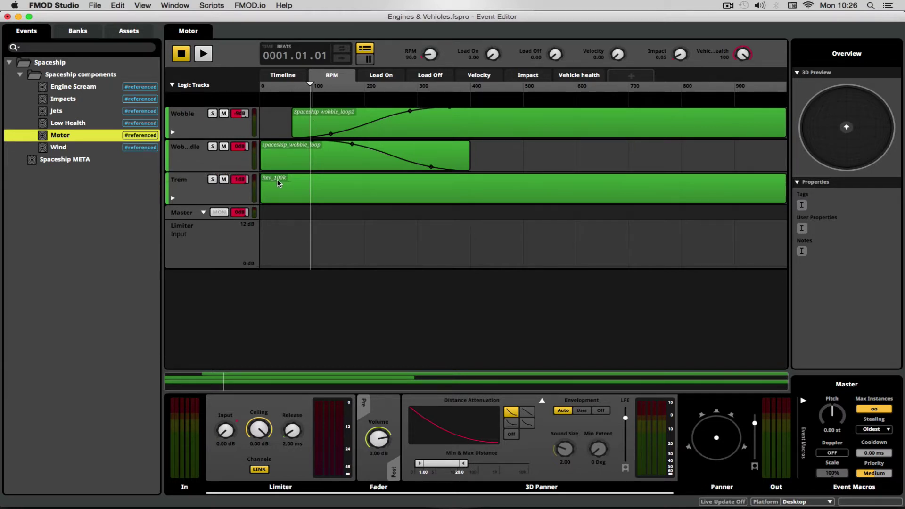
{"action": "left_click", "coordinate": [225, 180]}
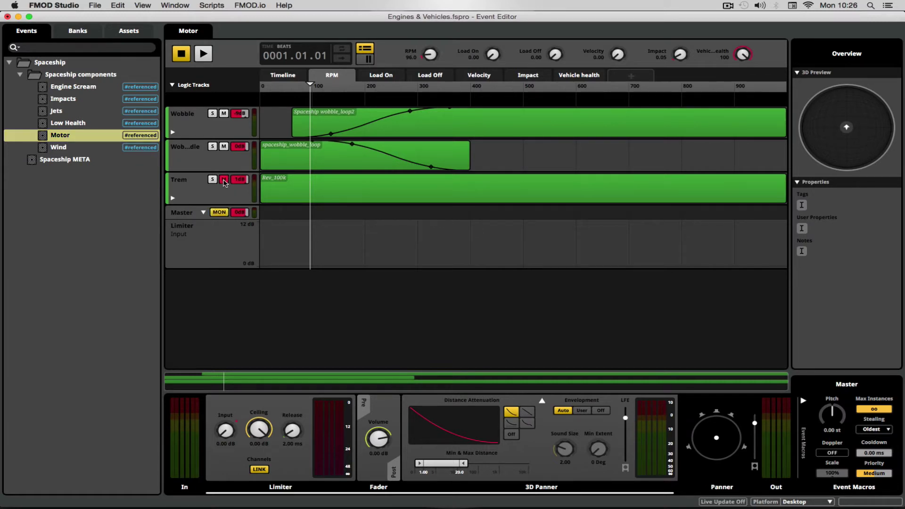
Preview the raw Spaceship wobble_loop2.wav sample, and compare it with the Motor event played at RPM of about 24.5 and 877
{"action": "left_click", "coordinate": [511, 123]}
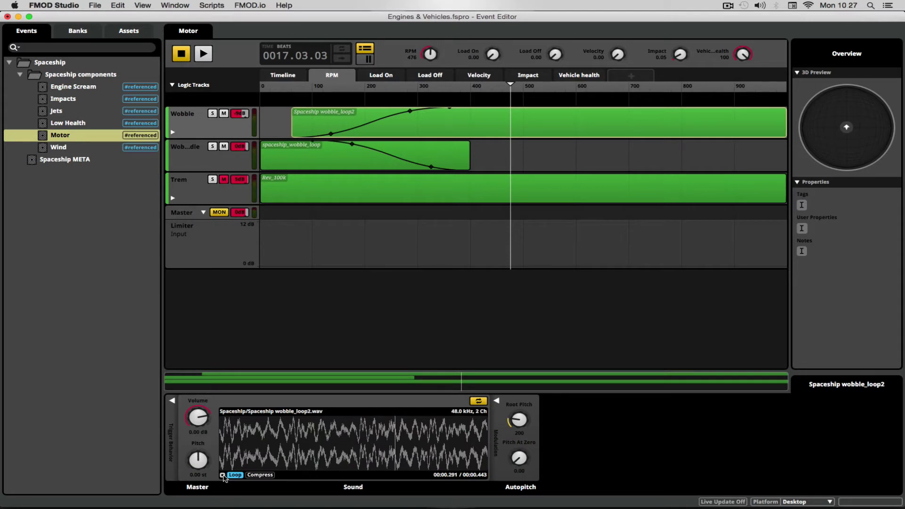
{"action": "left_click", "coordinate": [222, 475]}
{"action": "left_click", "coordinate": [203, 54]}
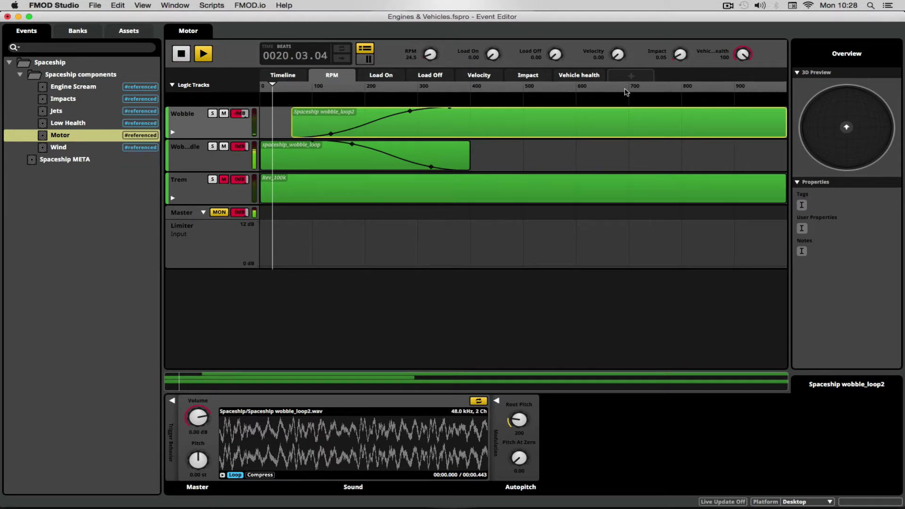
{"action": "left_click", "coordinate": [724, 92]}
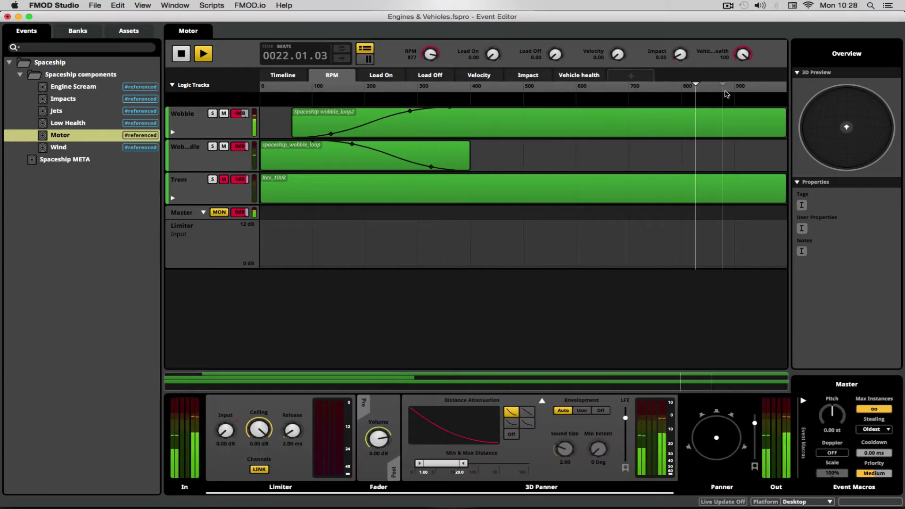
{"action": "left_click", "coordinate": [776, 88]}
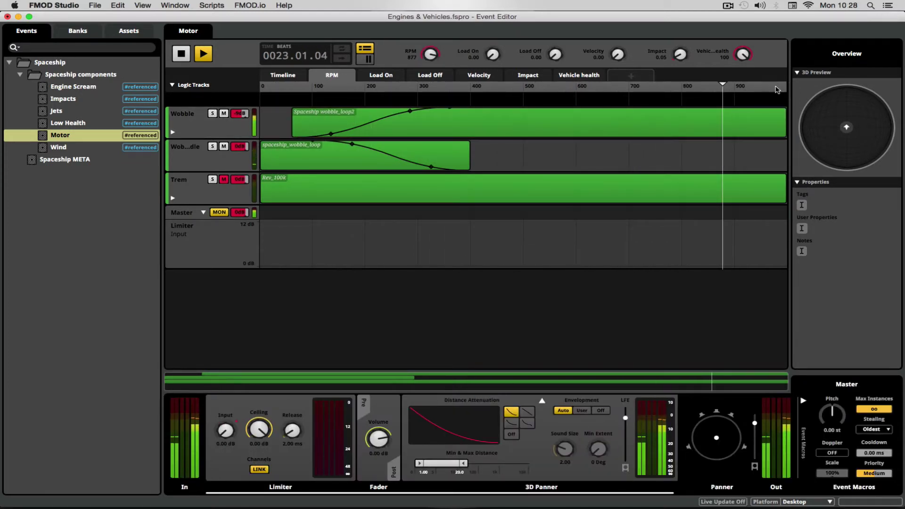
Vary the playing Motor event's RPM through about 412, 439 and down to 14.3 while listening, and stop playback
{"action": "left_click", "coordinate": [477, 90]}
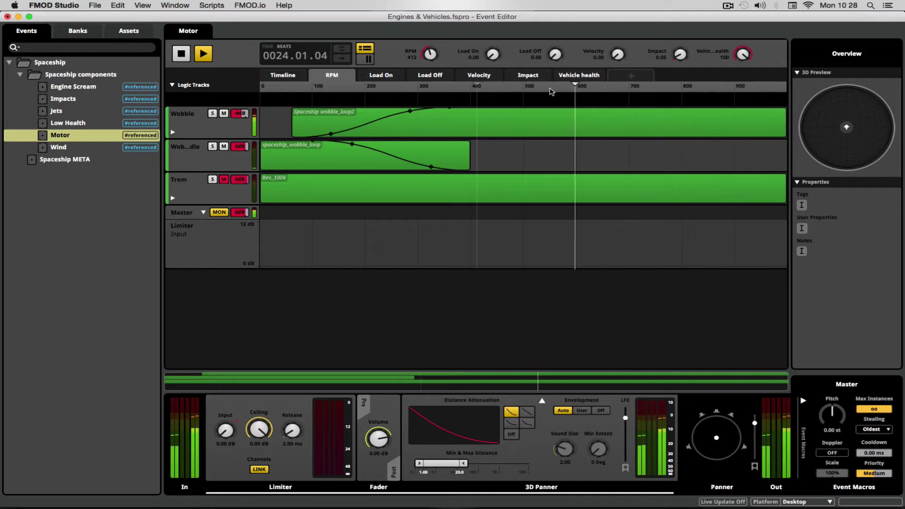
{"action": "left_click", "coordinate": [592, 91]}
{"action": "left_click", "coordinate": [493, 89]}
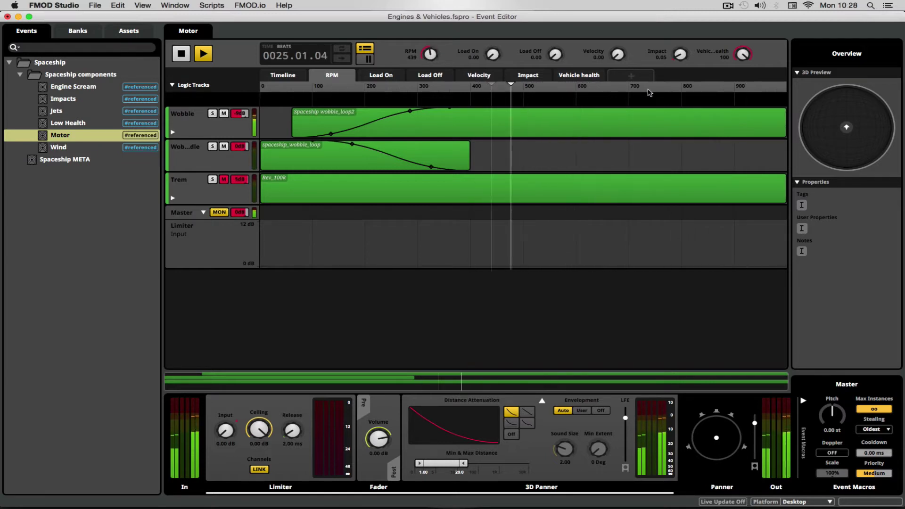
{"action": "left_click", "coordinate": [744, 89]}
{"action": "left_click", "coordinate": [269, 89]}
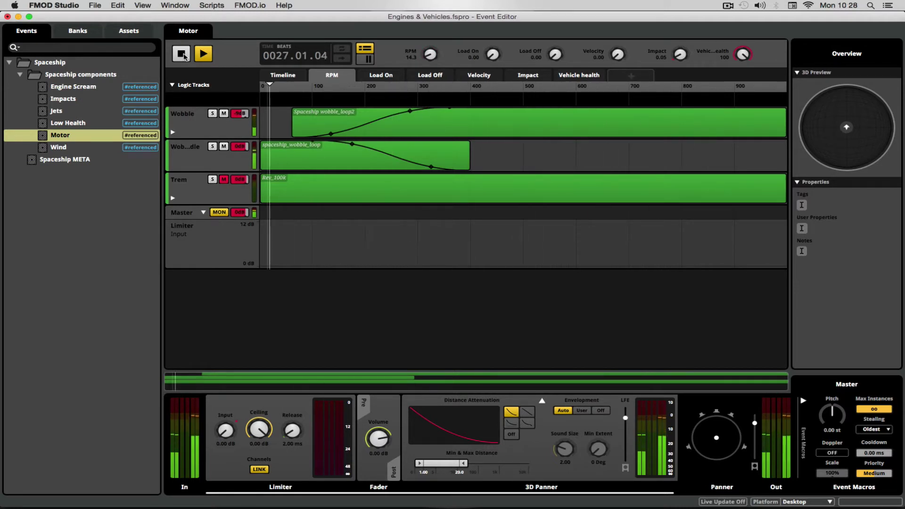
{"action": "key", "text": "space"}
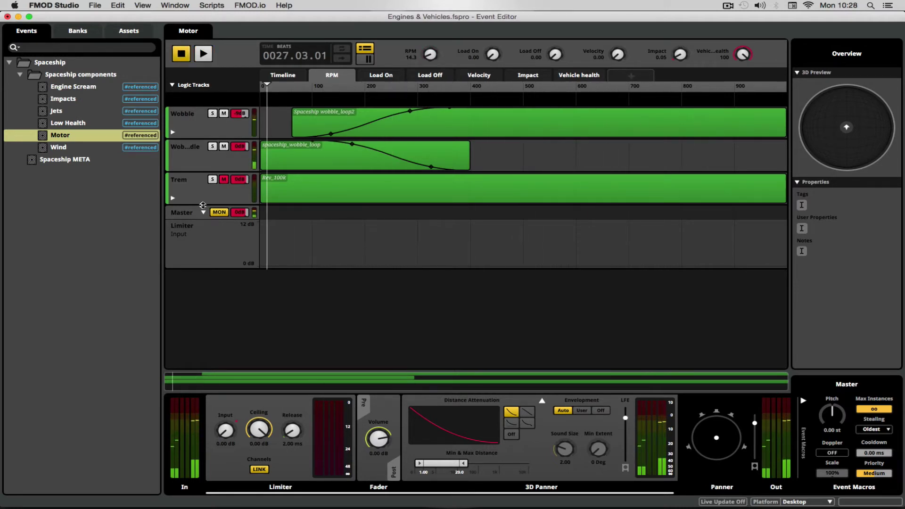
Show the Wobble track's effects, and unmute and solo the Trem track
{"action": "left_click", "coordinate": [191, 132]}
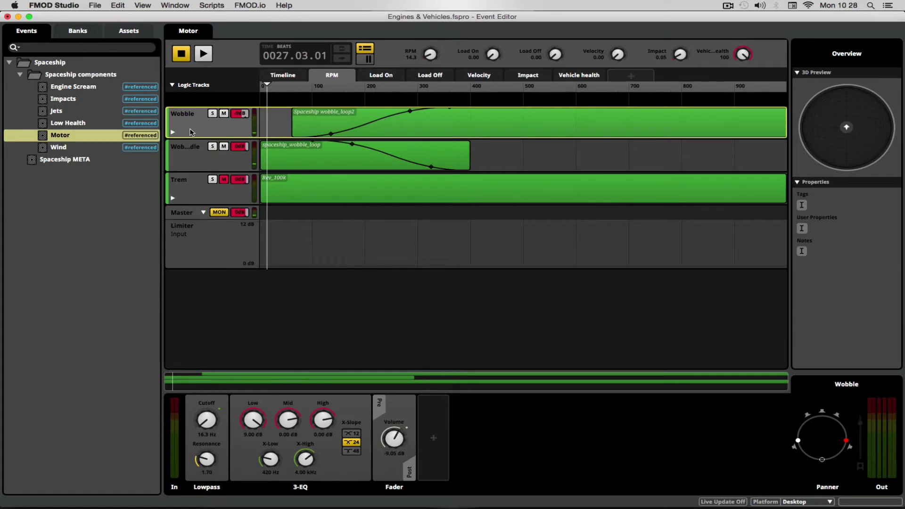
{"action": "left_click", "coordinate": [193, 191]}
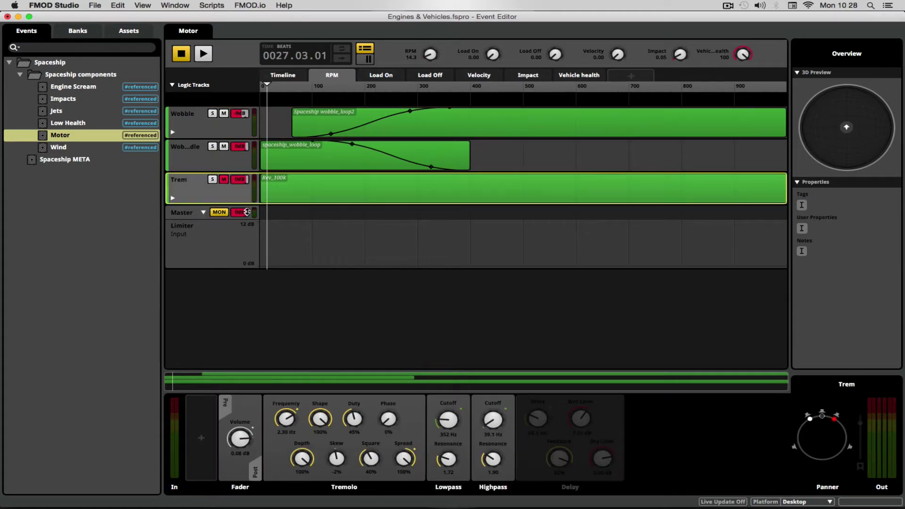
{"action": "left_click", "coordinate": [223, 179]}
{"action": "left_click", "coordinate": [212, 179]}
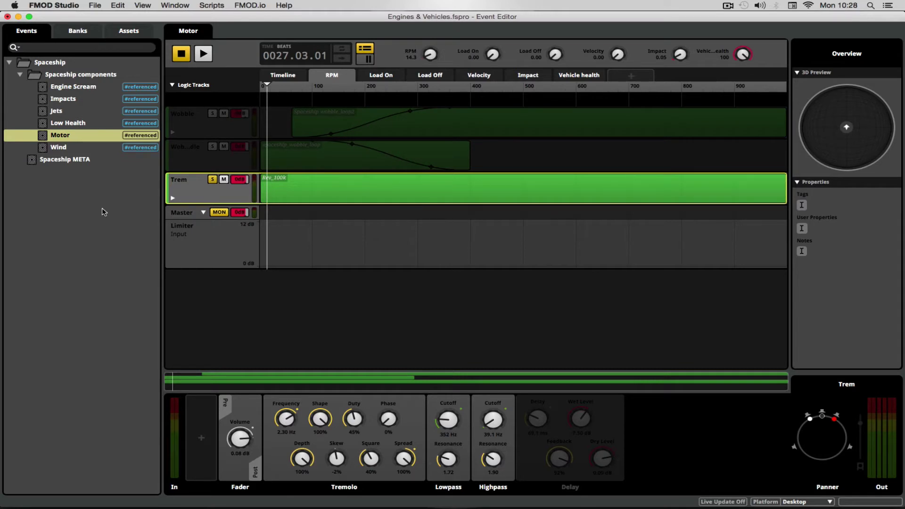
Preview the raw Rev_100k.wav sample used on the Trem track
{"action": "left_click", "coordinate": [355, 189]}
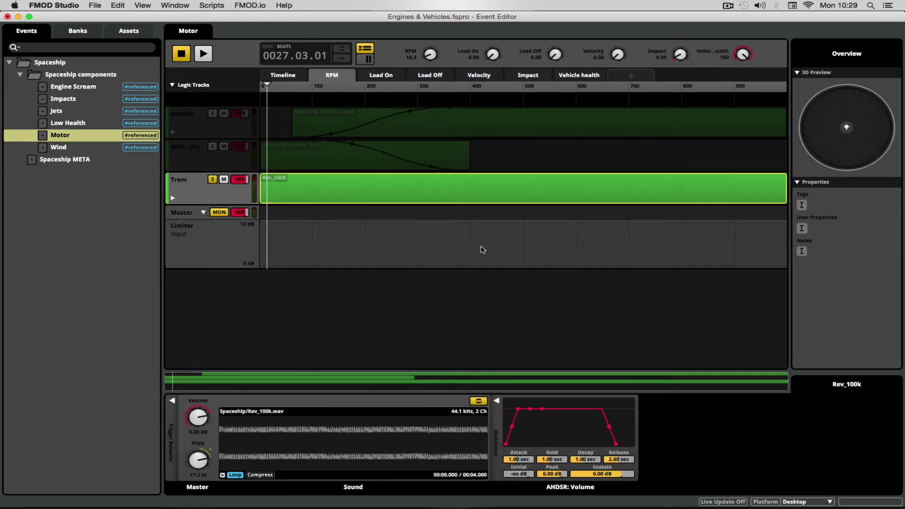
{"action": "left_click", "coordinate": [222, 476]}
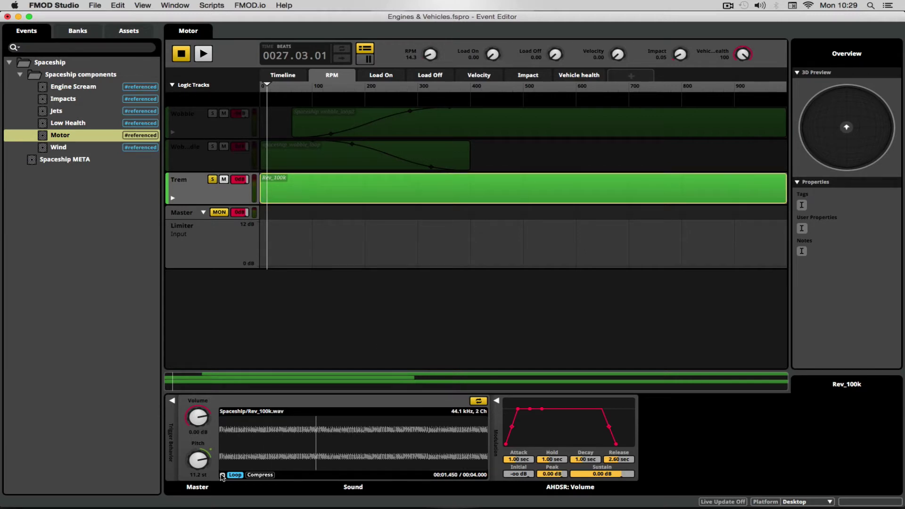
{"action": "left_click", "coordinate": [222, 475]}
Expand the Trem track's automation and examine the Rev_100k pitch curve, moving RPM to about 716 and back to about 29
{"action": "left_click", "coordinate": [193, 191]}
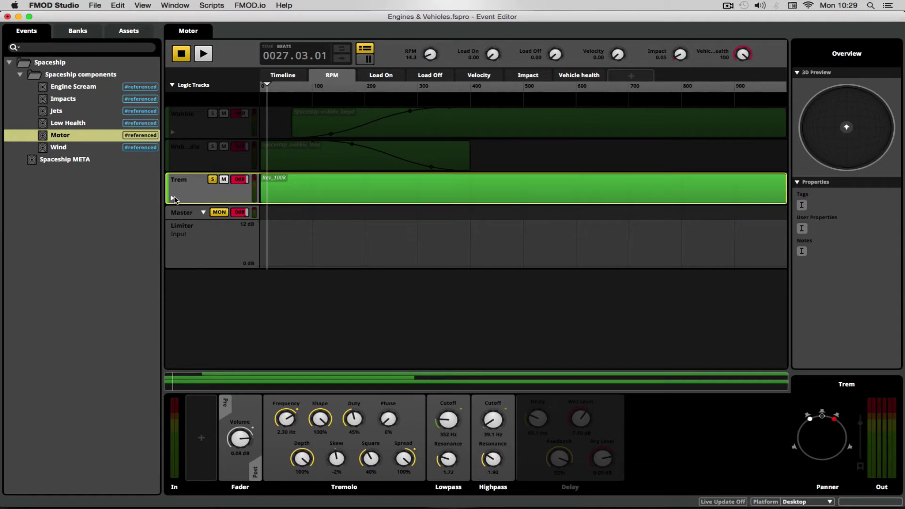
{"action": "left_click", "coordinate": [332, 193]}
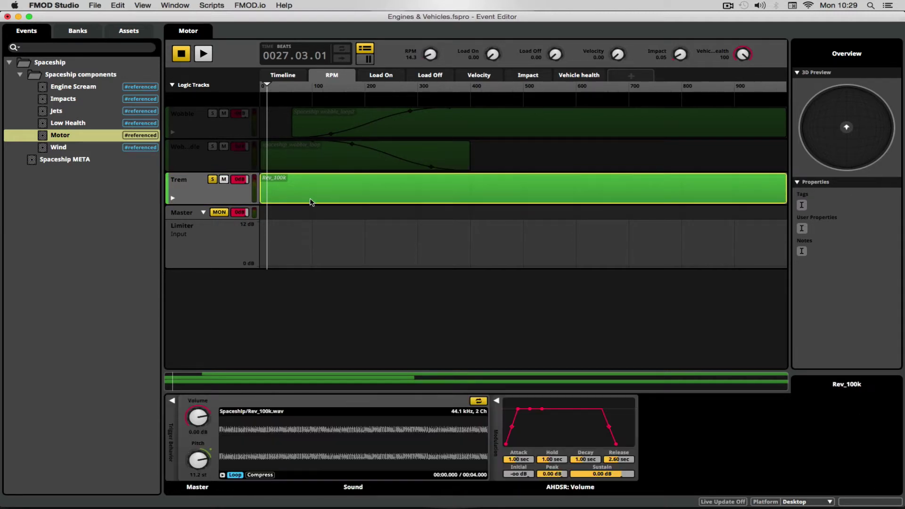
{"action": "left_click", "coordinate": [172, 198]}
{"action": "scroll", "coordinate": [419, 275], "scroll_direction": "down", "scroll_amount": 5}
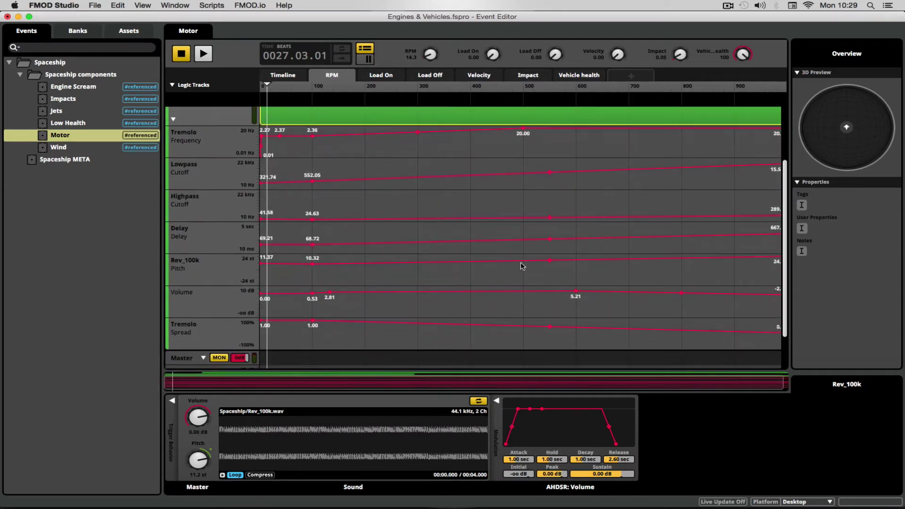
{"action": "left_click", "coordinate": [199, 285]}
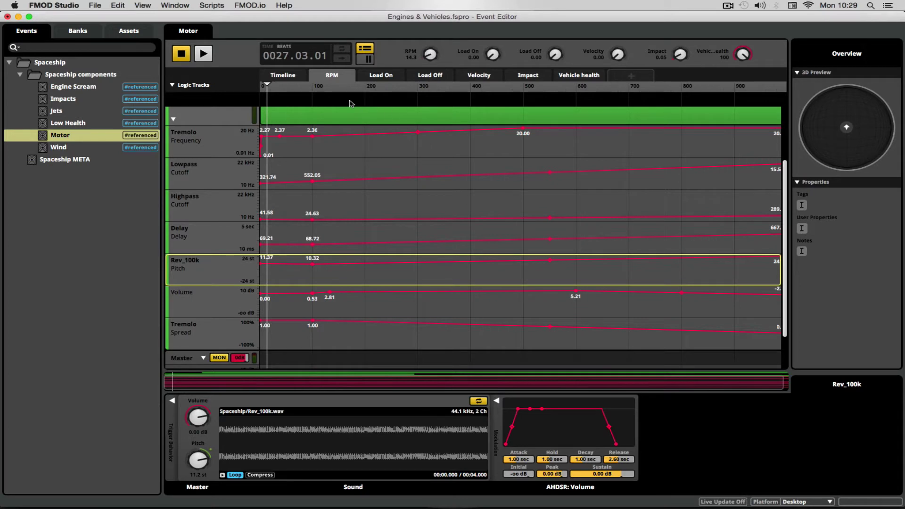
{"action": "left_click_drag", "start_coordinate": [319, 87], "coordinate": [638, 88]}
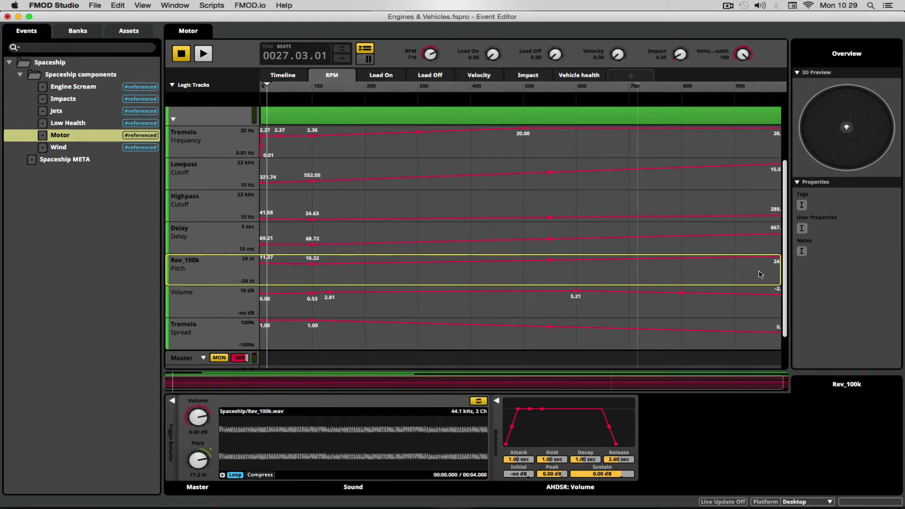
{"action": "left_click", "coordinate": [278, 86]}
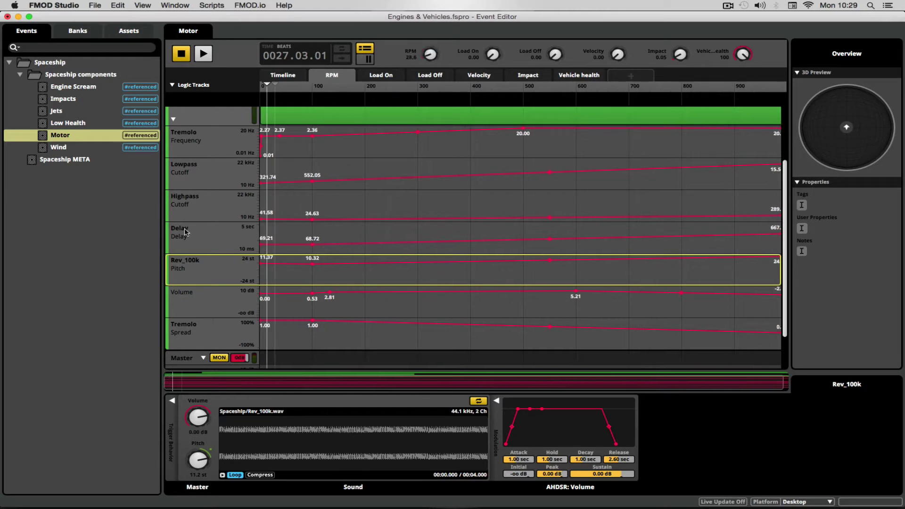
Play the soloed Trem track at RPM of about 56.2, 889, 316 and 120 with its effects shown, and stop playback
{"action": "left_click", "coordinate": [197, 118]}
{"action": "left_click", "coordinate": [286, 88]}
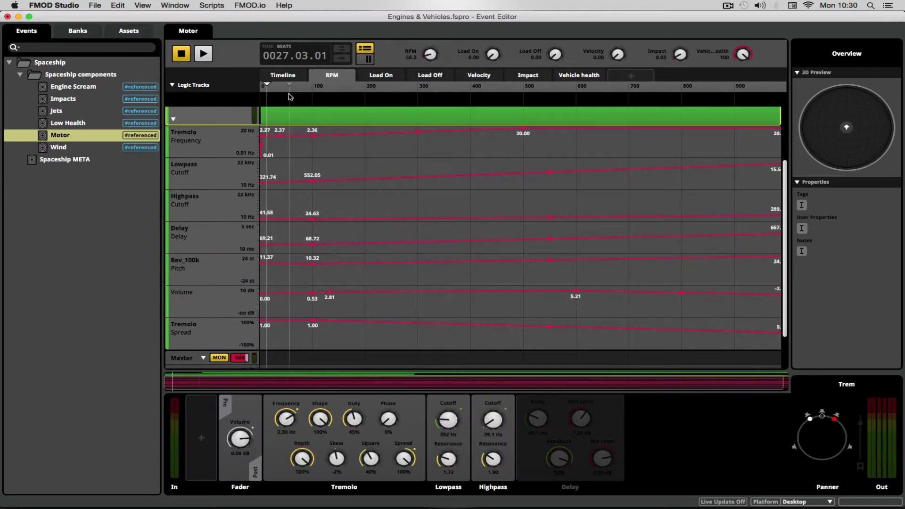
{"action": "left_click", "coordinate": [204, 54]}
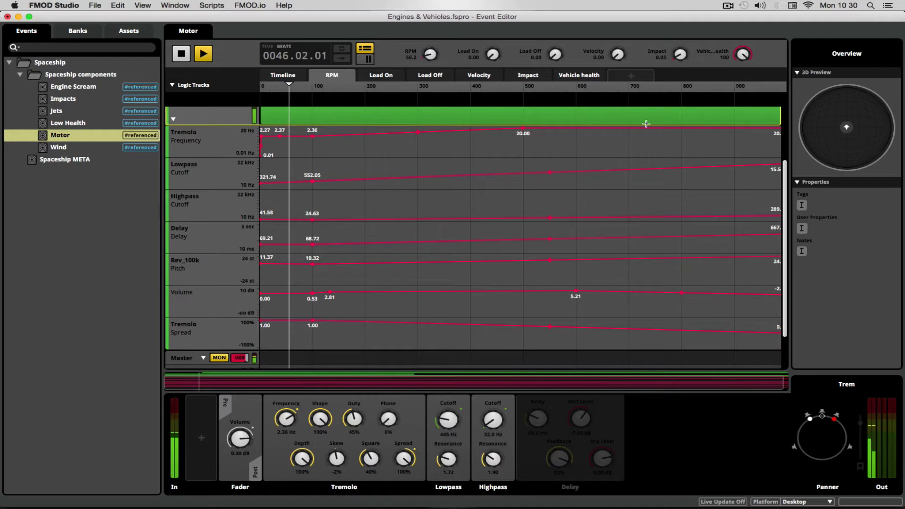
{"action": "left_click", "coordinate": [729, 91]}
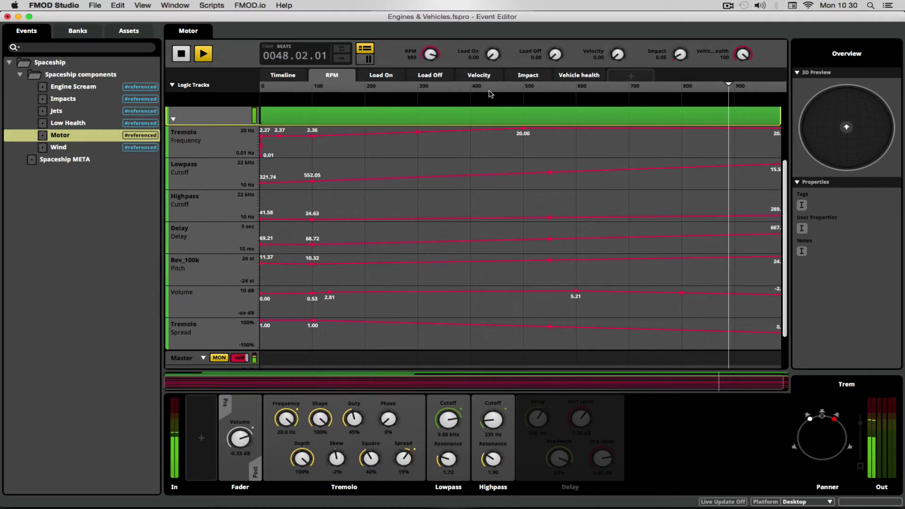
{"action": "left_click", "coordinate": [426, 90]}
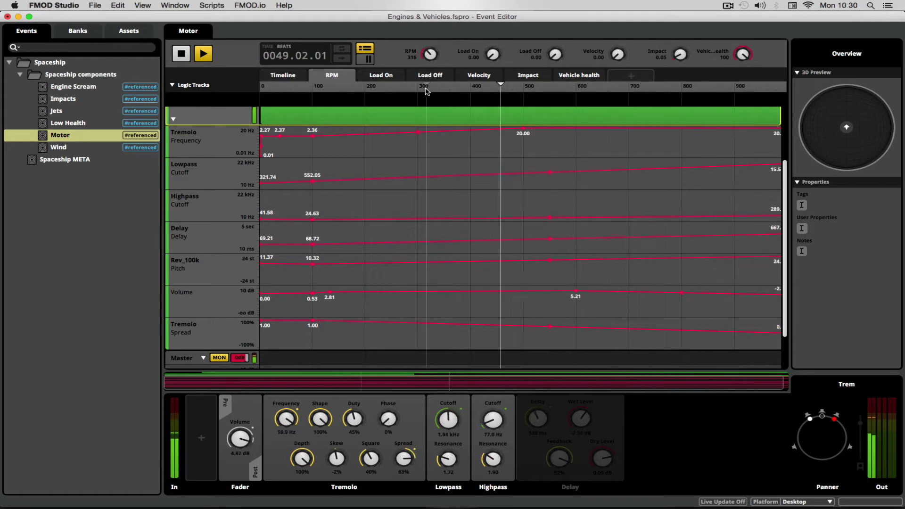
{"action": "left_click", "coordinate": [322, 90]}
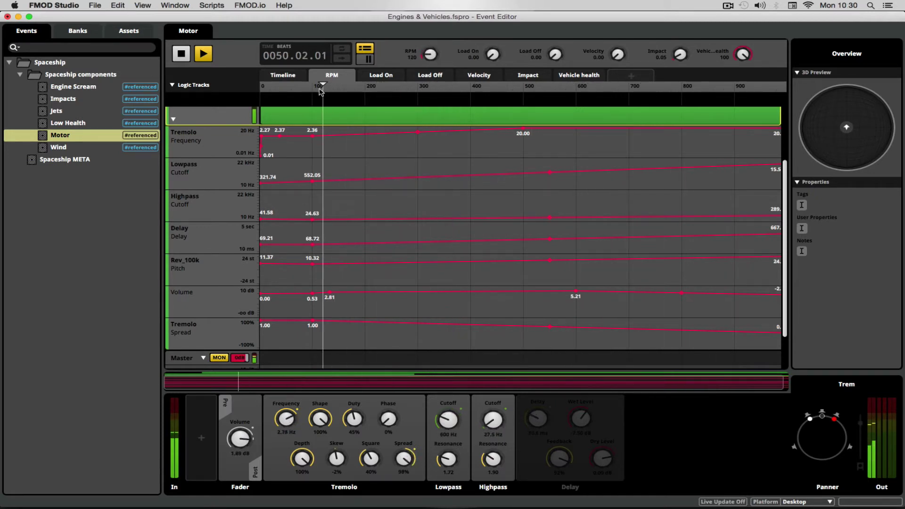
{"action": "key", "text": "space"}
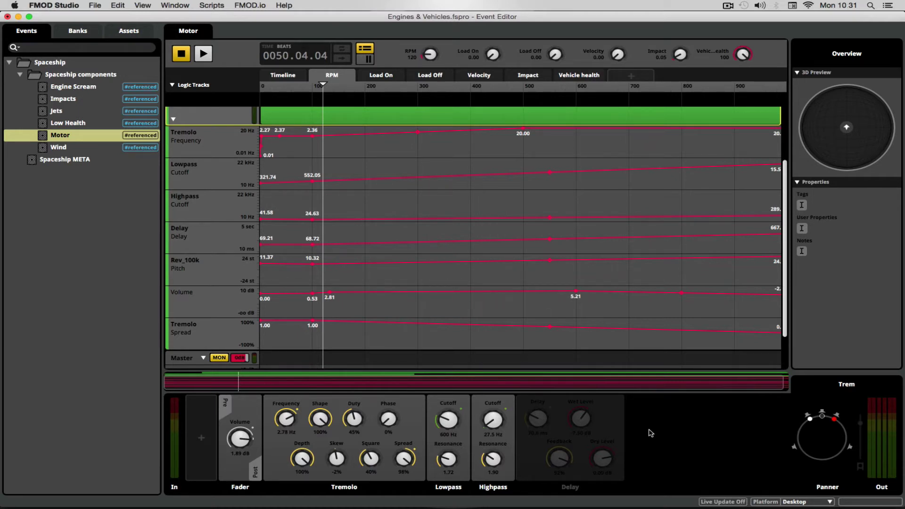
Enable the Trem track's Delay effect and audition it at RPM of about 24.5, 950 and 343
{"action": "left_click", "coordinate": [612, 417]}
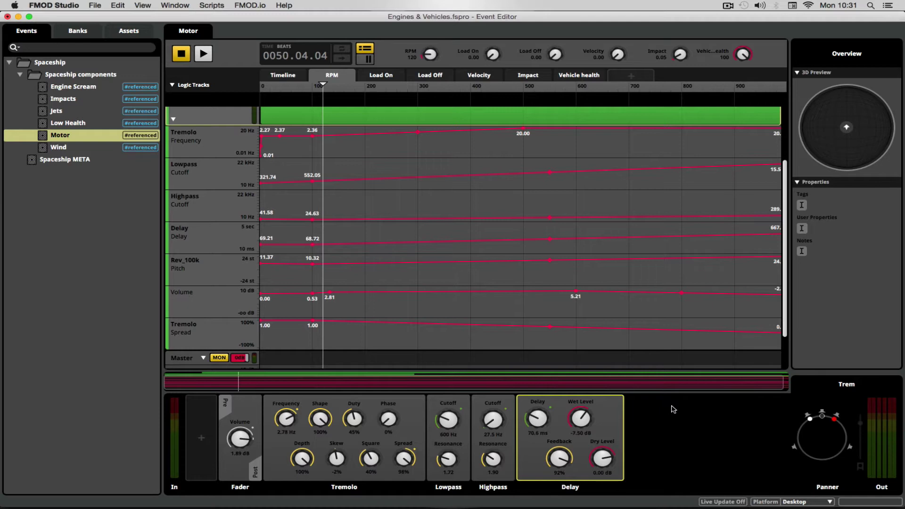
{"action": "left_click", "coordinate": [275, 91]}
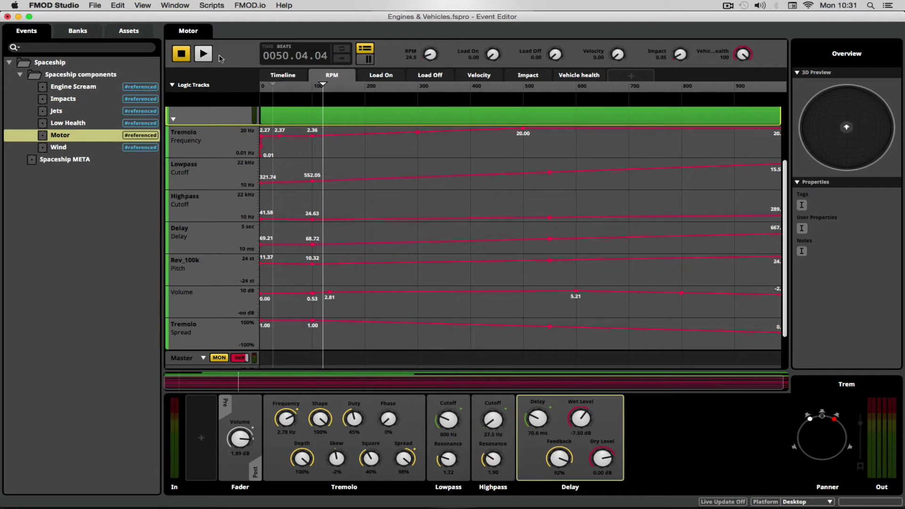
{"action": "left_click", "coordinate": [203, 53]}
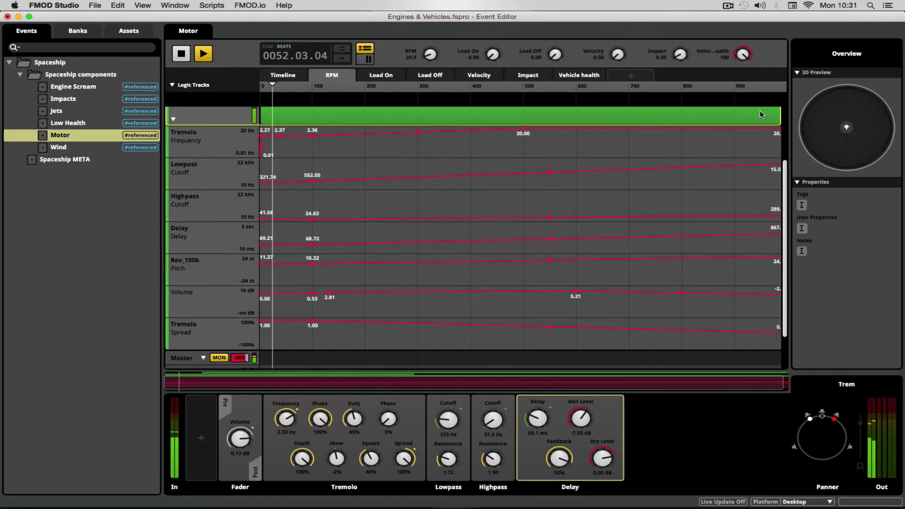
{"action": "left_click", "coordinate": [756, 90]}
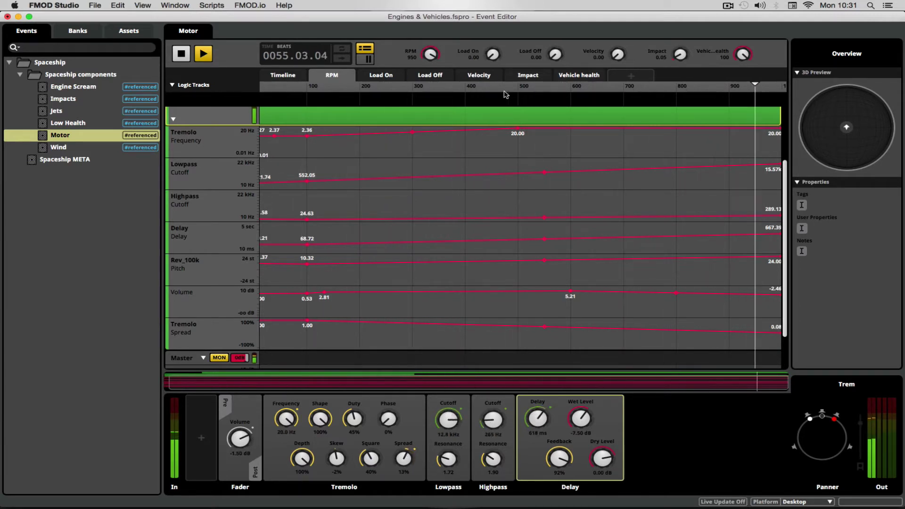
{"action": "left_click", "coordinate": [436, 89]}
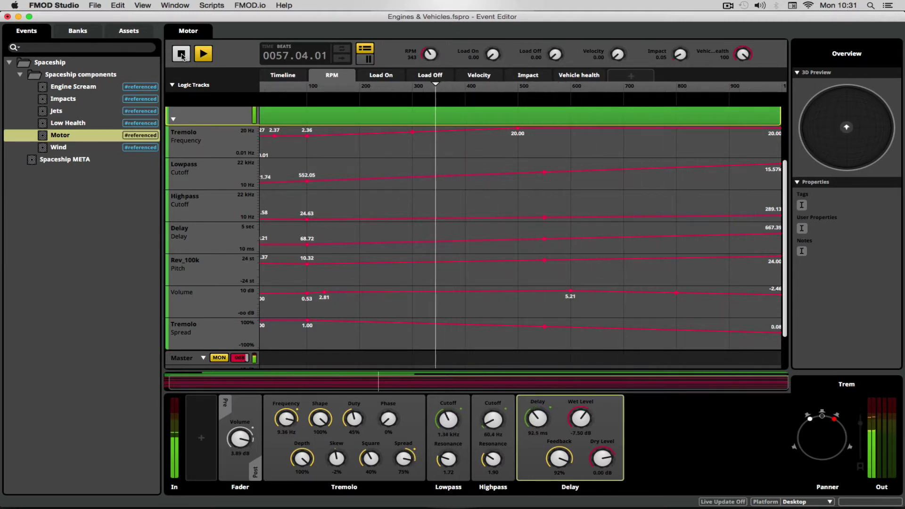
{"action": "left_click", "coordinate": [182, 55]}
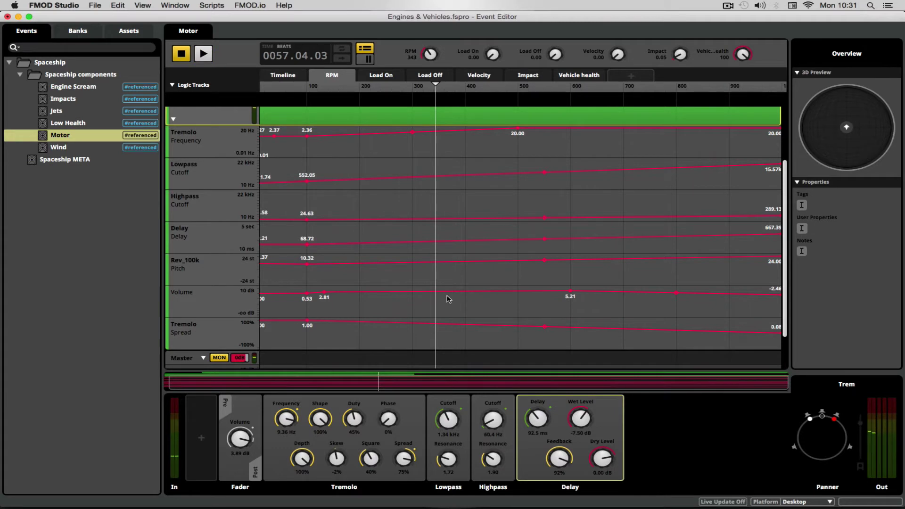
Collapse the Trem track's automation and take the track out of solo
{"action": "scroll", "coordinate": [403, 271], "scroll_direction": "up", "scroll_amount": 3}
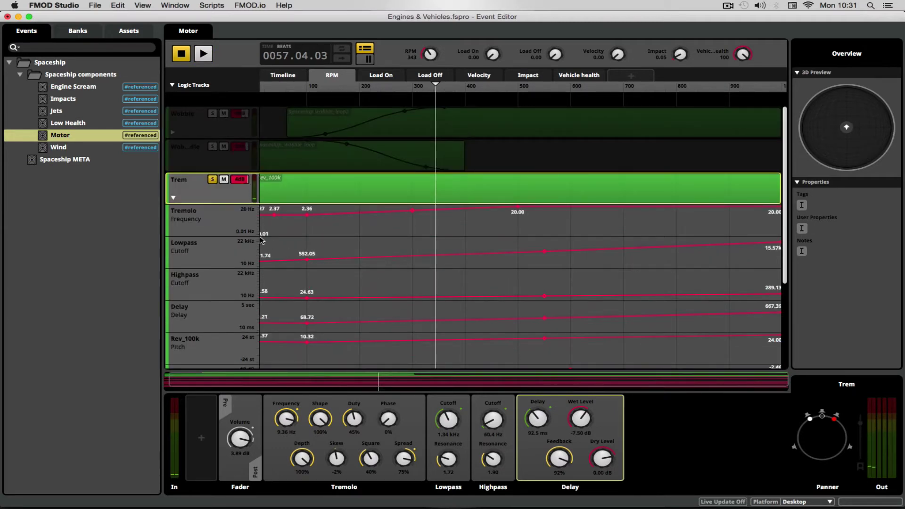
{"action": "left_click", "coordinate": [174, 198]}
{"action": "left_click", "coordinate": [212, 180]}
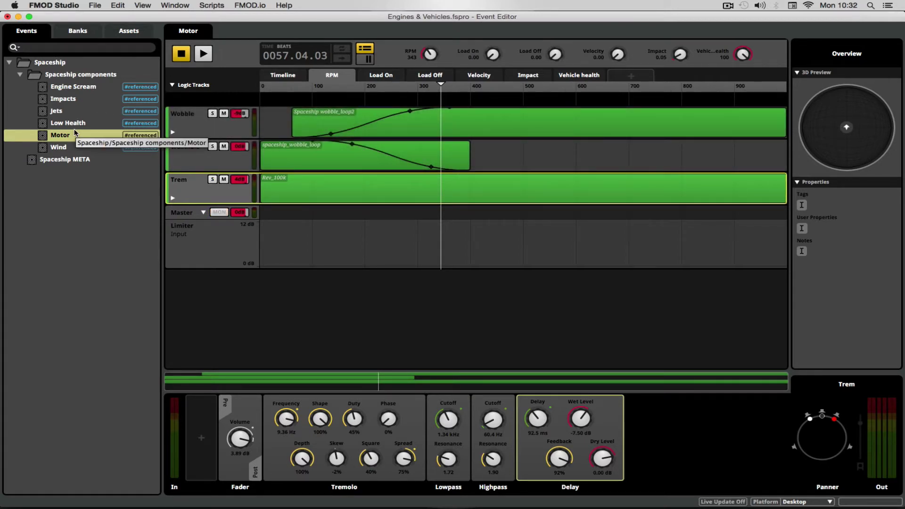
Play the complete Motor event at RPM of about 26.6, 978 and 568, bring RPM down to 0, and stop playback
{"action": "left_click", "coordinate": [274, 88]}
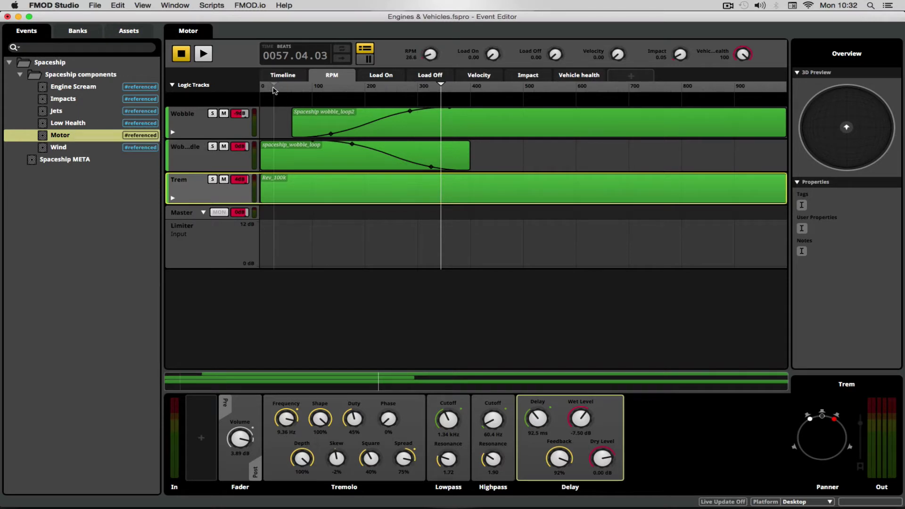
{"action": "left_click", "coordinate": [204, 54]}
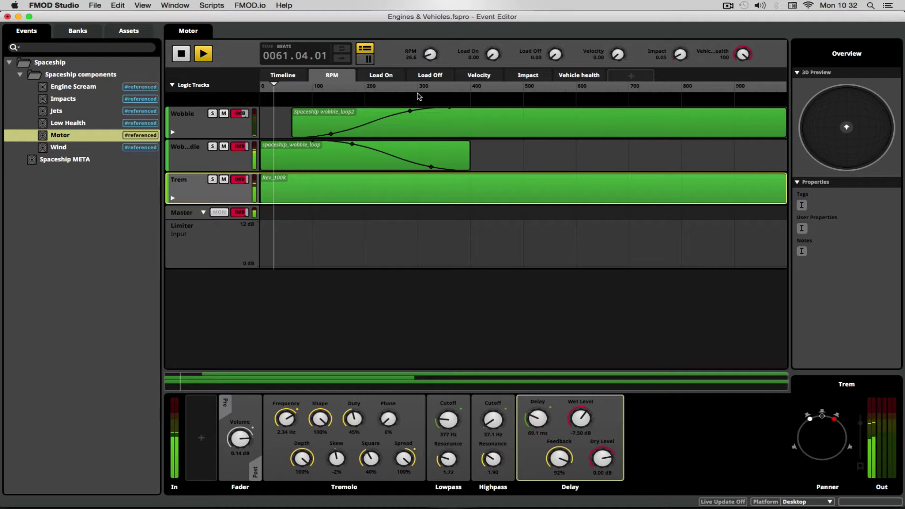
{"action": "left_click", "coordinate": [776, 92]}
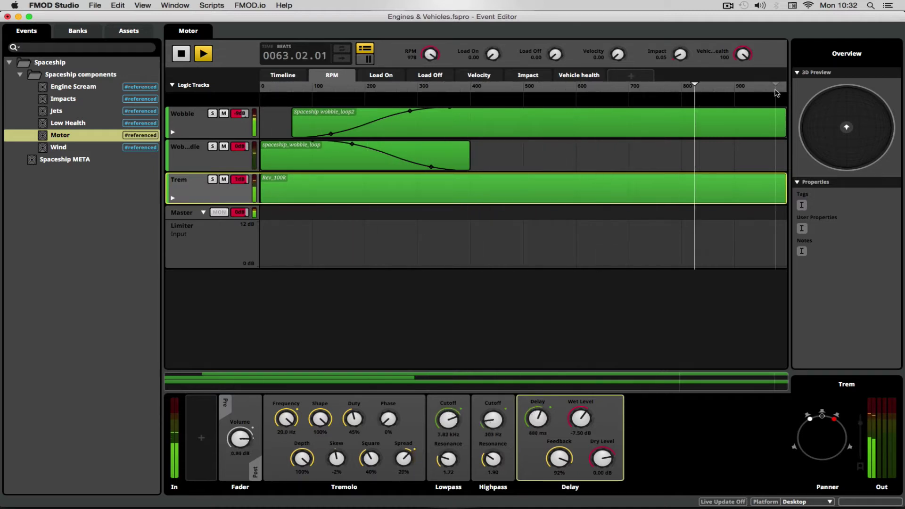
{"action": "left_click", "coordinate": [710, 87]}
{"action": "left_click", "coordinate": [560, 89]}
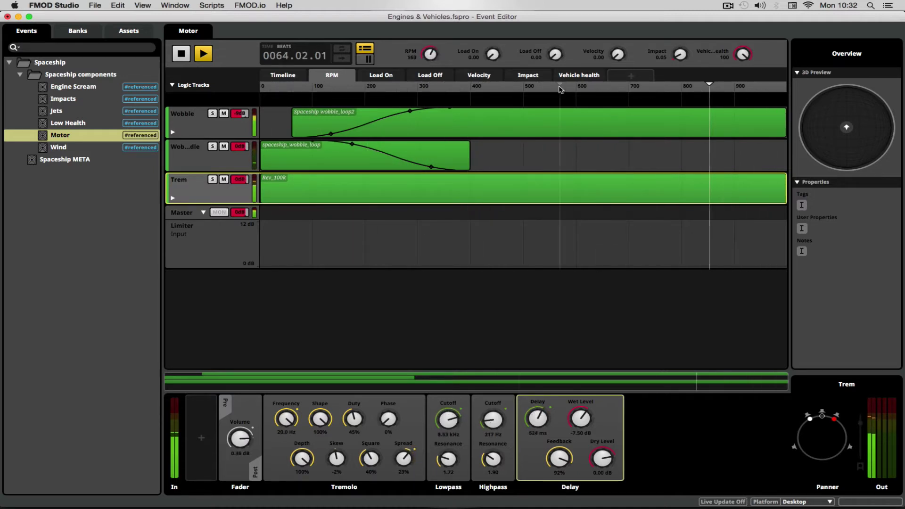
{"action": "left_click_drag", "start_coordinate": [433, 55], "coordinate": [433, 89]}
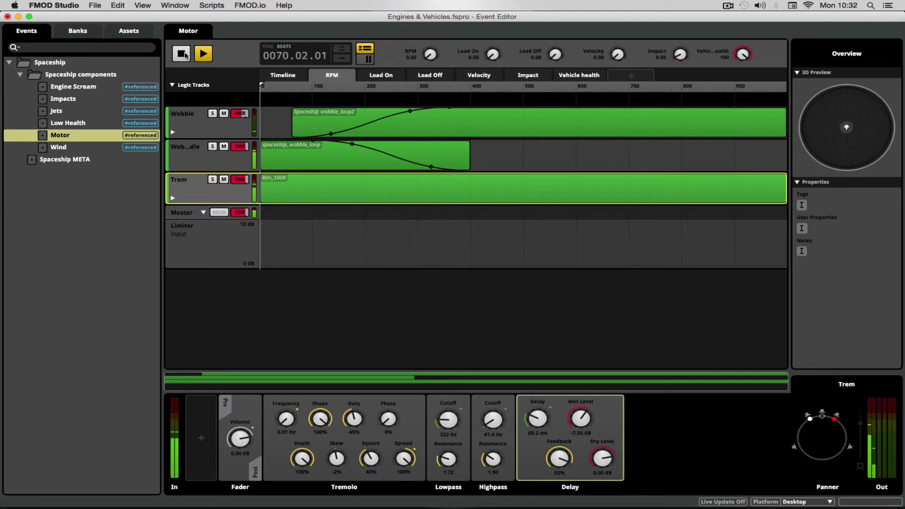
{"action": "key", "text": "space"}
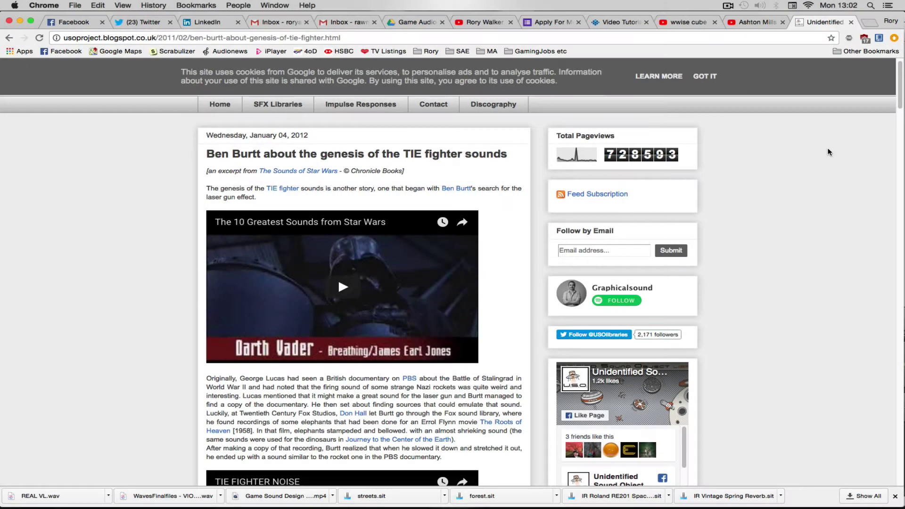
In Chrome, read the blog article on the genesis of the TIE fighter sounds and play the TIE Fighter Sounds video from 1:01 to 1:08
{"action": "scroll", "coordinate": [830, 152], "scroll_direction": "down", "scroll_amount": 5}
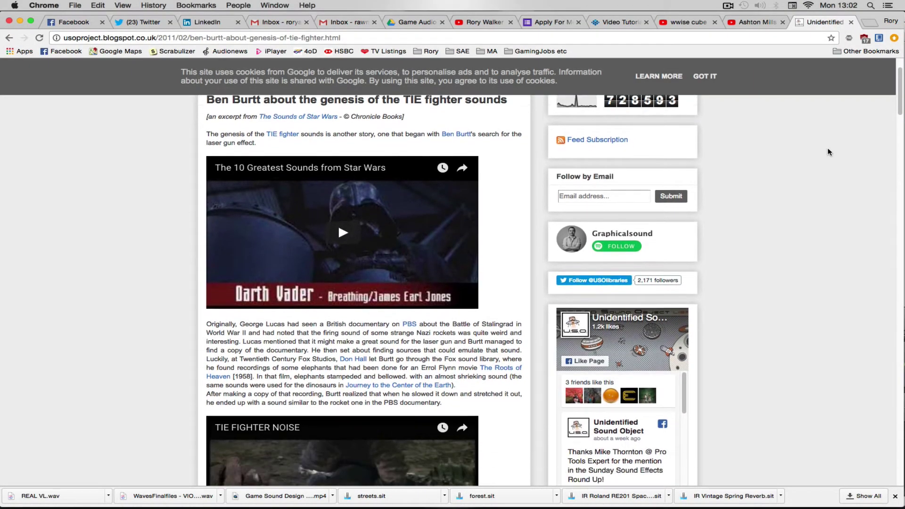
{"action": "scroll", "coordinate": [830, 152], "scroll_direction": "down", "scroll_amount": 7}
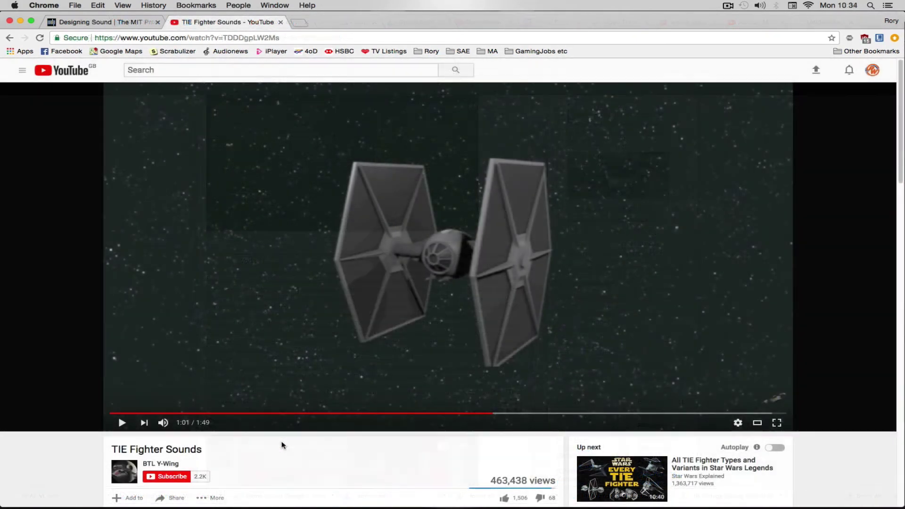
{"action": "left_click", "coordinate": [124, 424]}
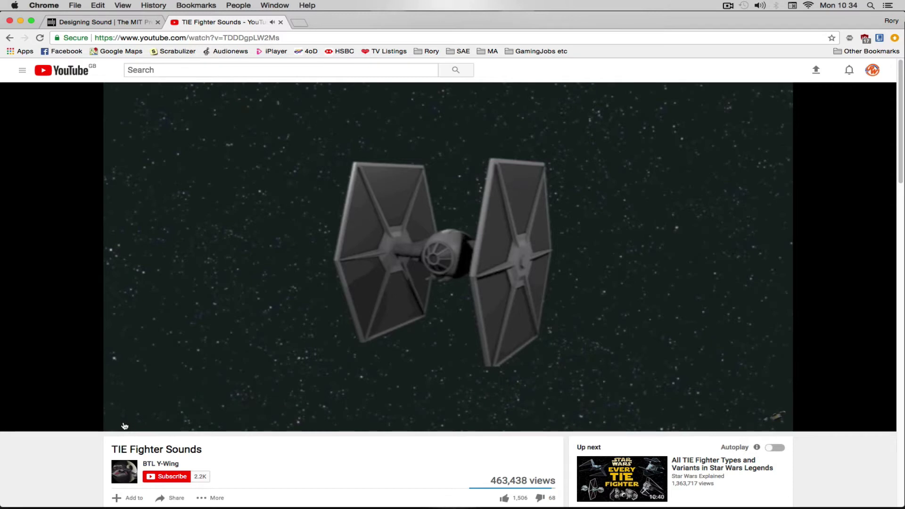
{"action": "mouse_move", "coordinate": [123, 426]}
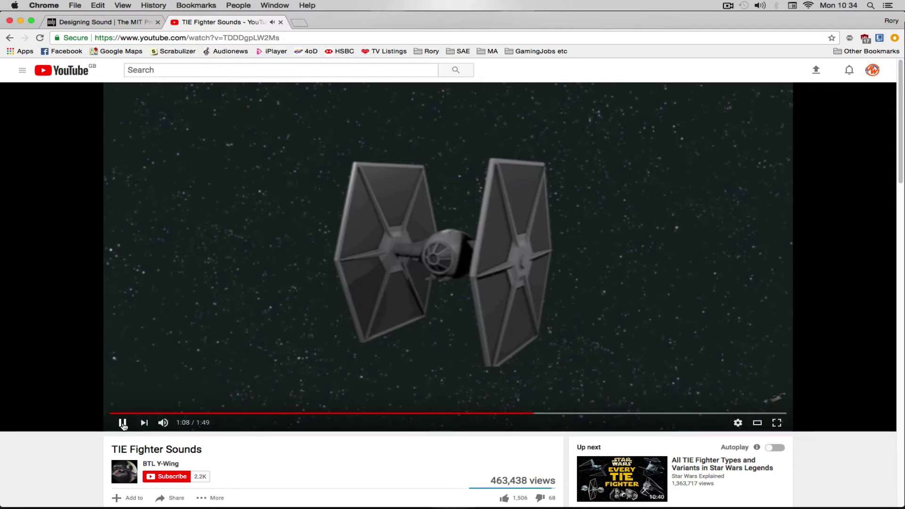
{"action": "left_click", "coordinate": [123, 426]}
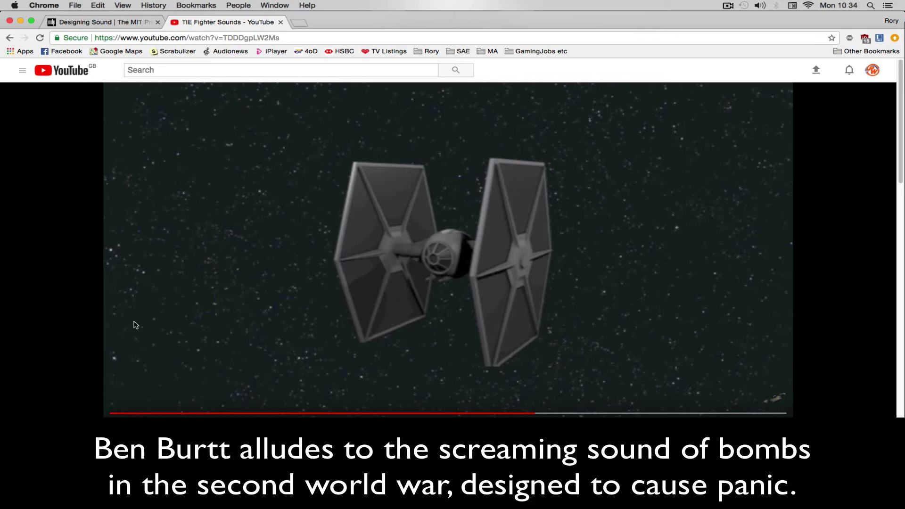
Switch to the engine test 1 project in FMOD Studio, open the Walrus event and set RPM to about 344
{"action": "key", "text": "super+Tab"}
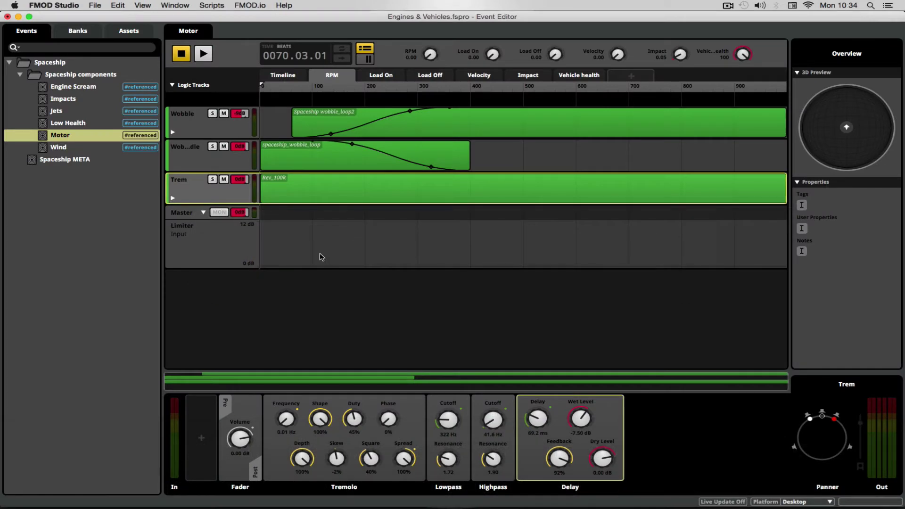
{"action": "key", "text": "super+grave"}
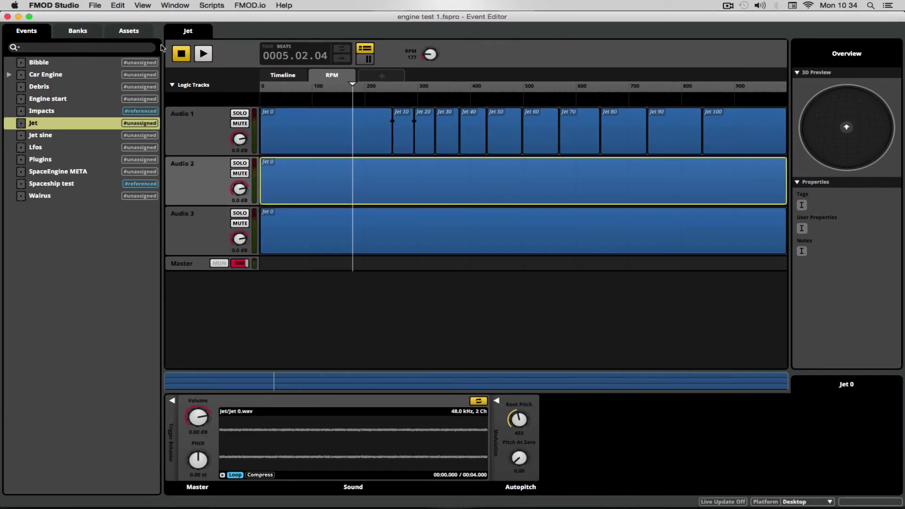
{"action": "left_click", "coordinate": [44, 196]}
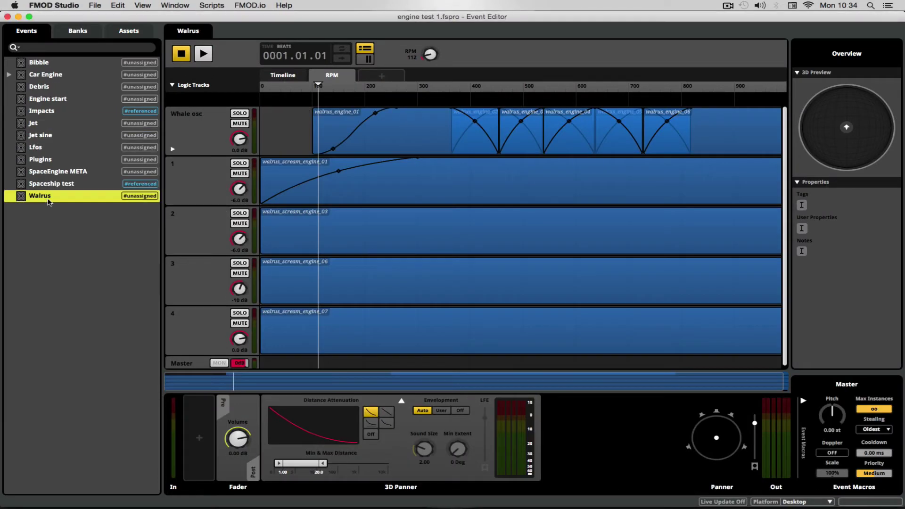
{"action": "scroll", "coordinate": [681, 284], "scroll_direction": "down", "scroll_amount": 1}
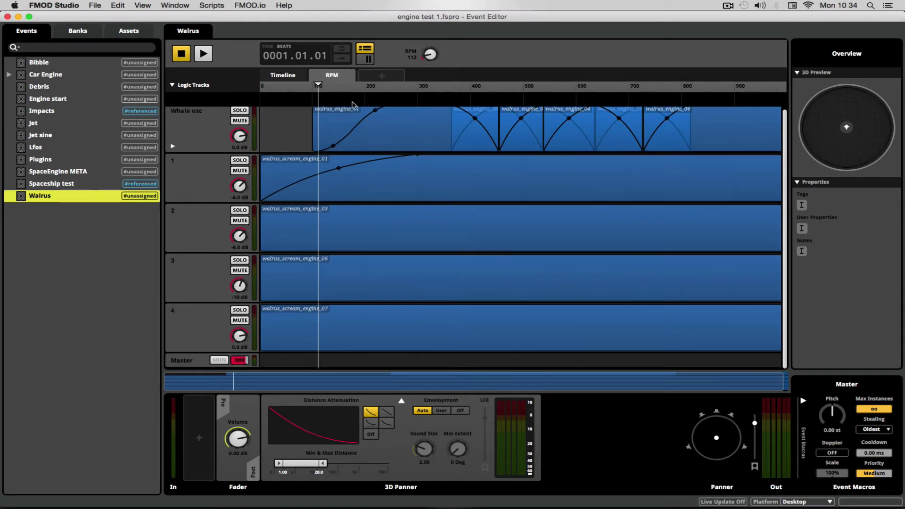
{"action": "left_click_drag", "start_coordinate": [388, 93], "coordinate": [444, 96]}
Preview the source loops walrus_scream_engine_01, walrus_scream_engine_03 and walrus_scream_engine_06 one by one, and select walrus_scream_engine_07
{"action": "left_click", "coordinate": [421, 197]}
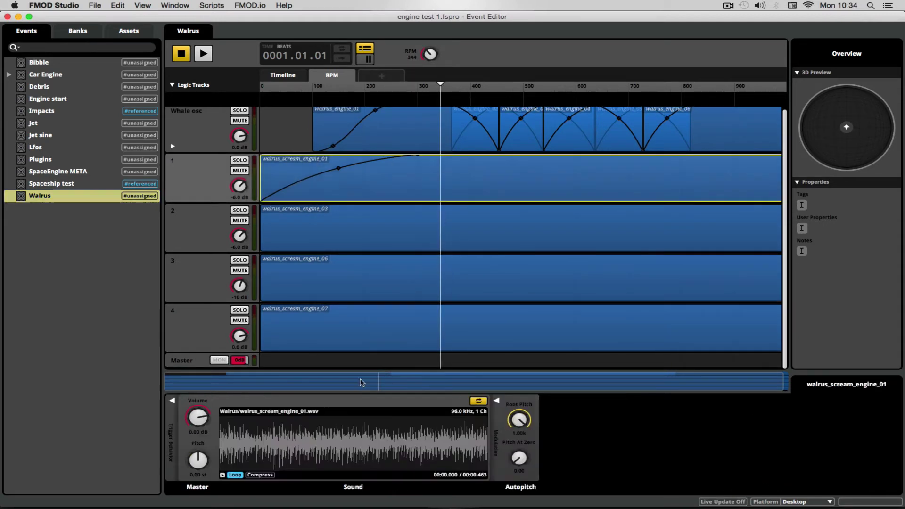
{"action": "left_click", "coordinate": [222, 475]}
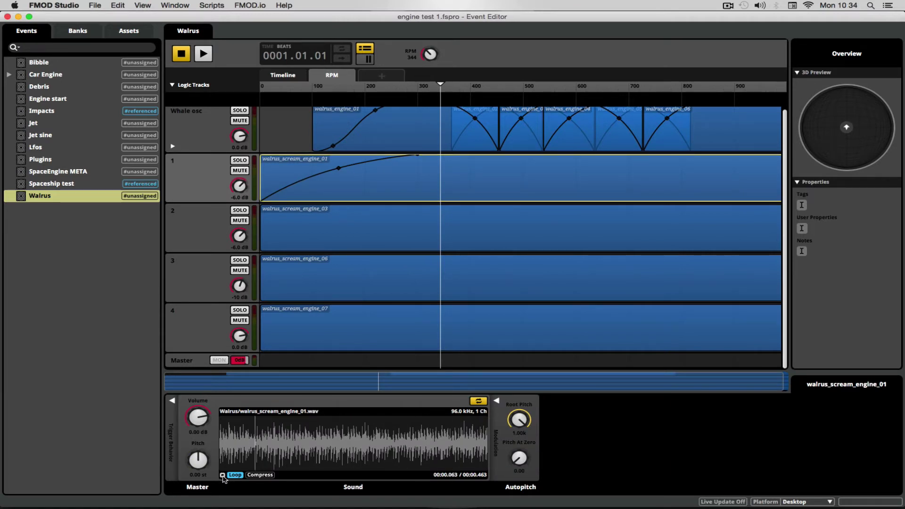
{"action": "left_click", "coordinate": [222, 475]}
{"action": "left_click", "coordinate": [543, 237]}
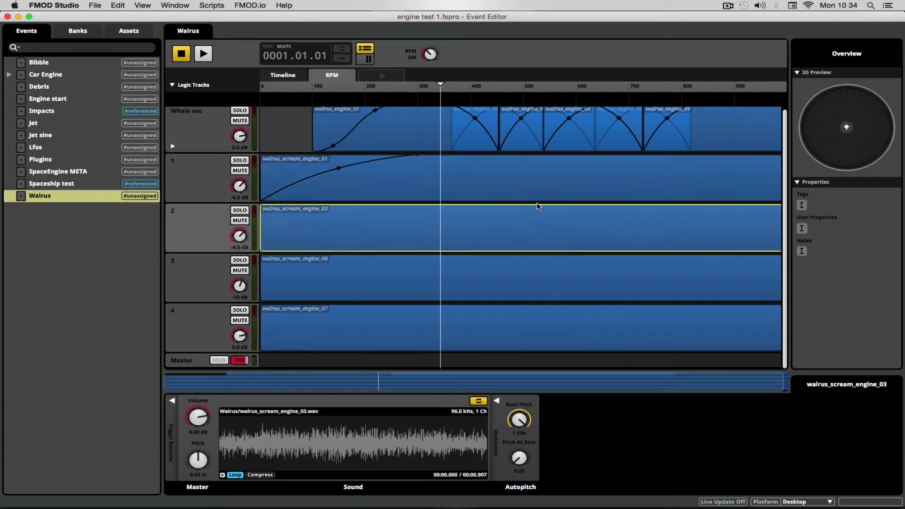
{"action": "left_click", "coordinate": [222, 475]}
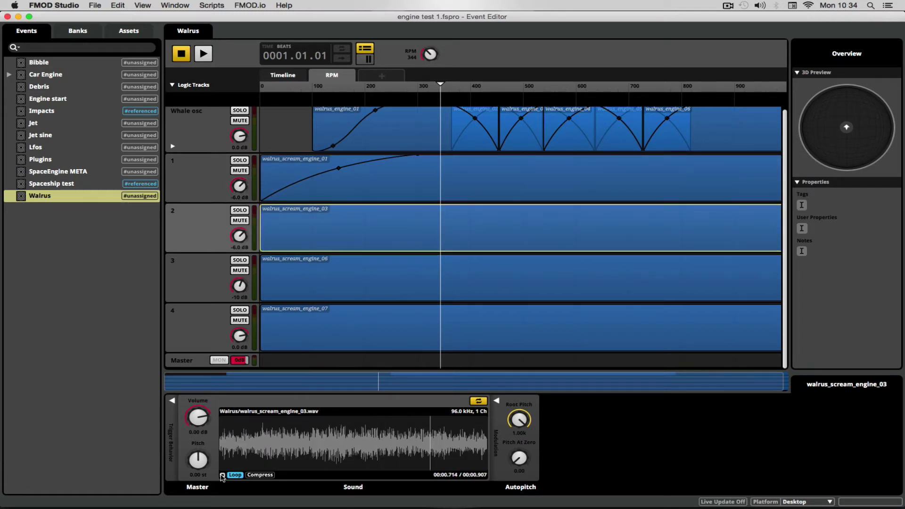
{"action": "left_click", "coordinate": [222, 475]}
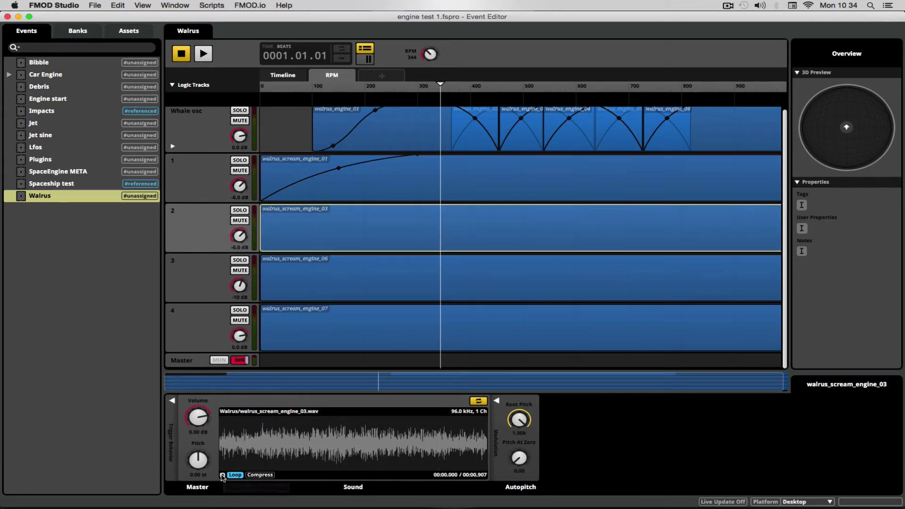
{"action": "left_click", "coordinate": [488, 291]}
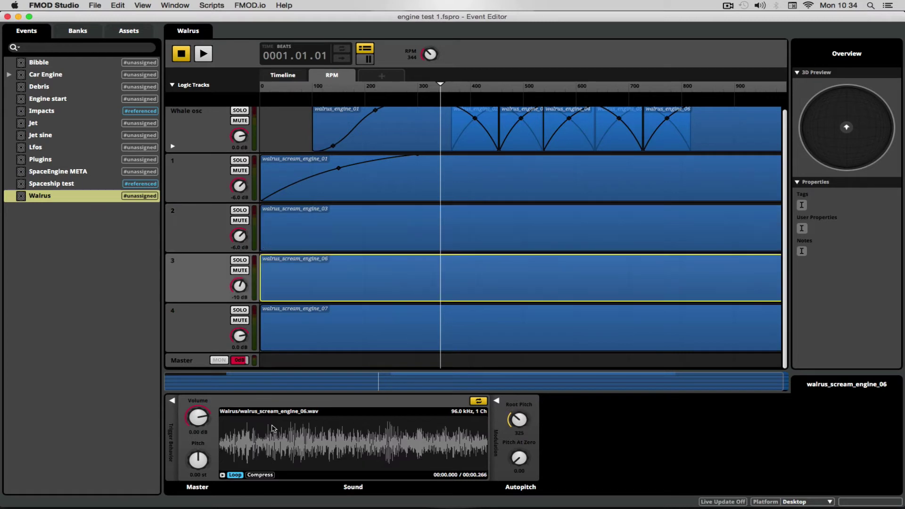
{"action": "left_click", "coordinate": [223, 475]}
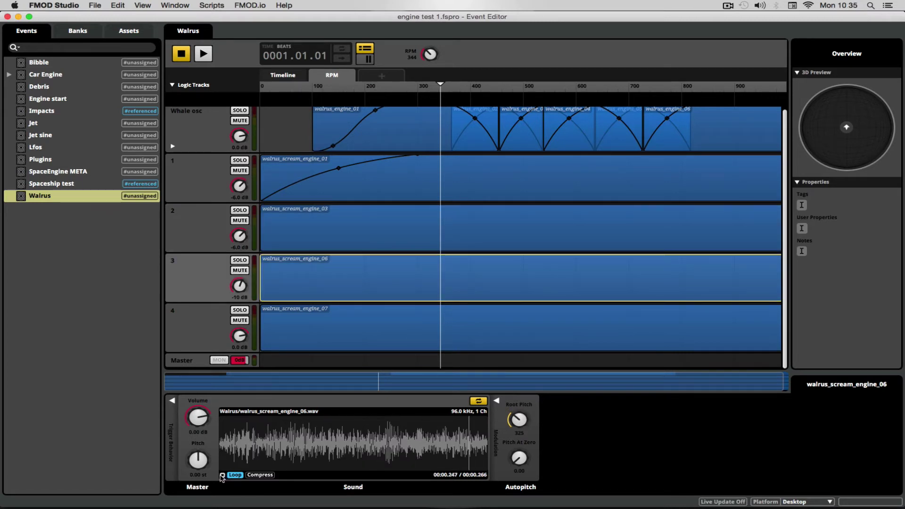
{"action": "left_click", "coordinate": [222, 475]}
{"action": "left_click", "coordinate": [504, 323]}
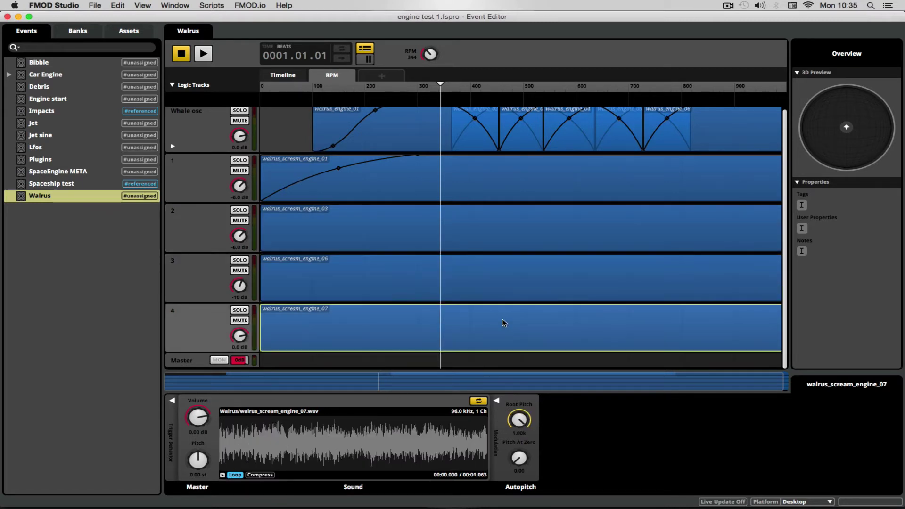
Solo track 2 with the walrus_scream_engine_03 loop and play it at RPM of about 136, 880 and 544
{"action": "left_click", "coordinate": [436, 229]}
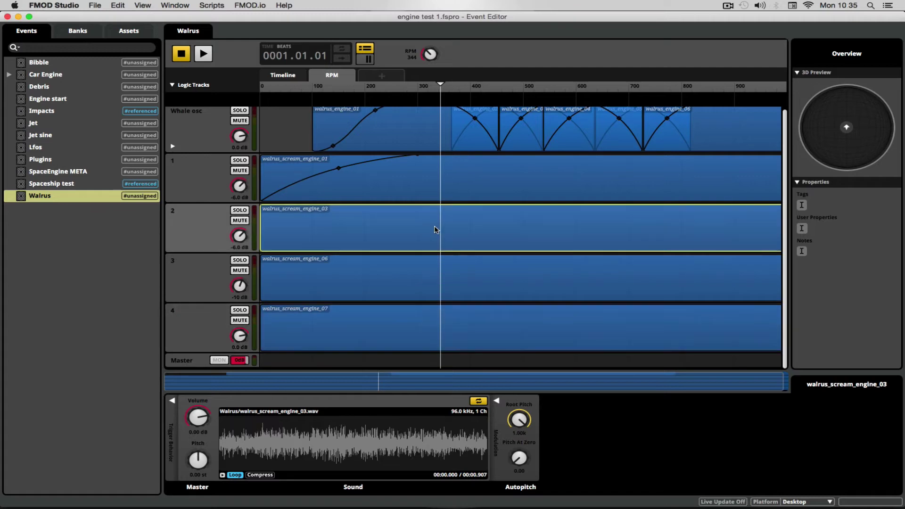
{"action": "left_click", "coordinate": [240, 210]}
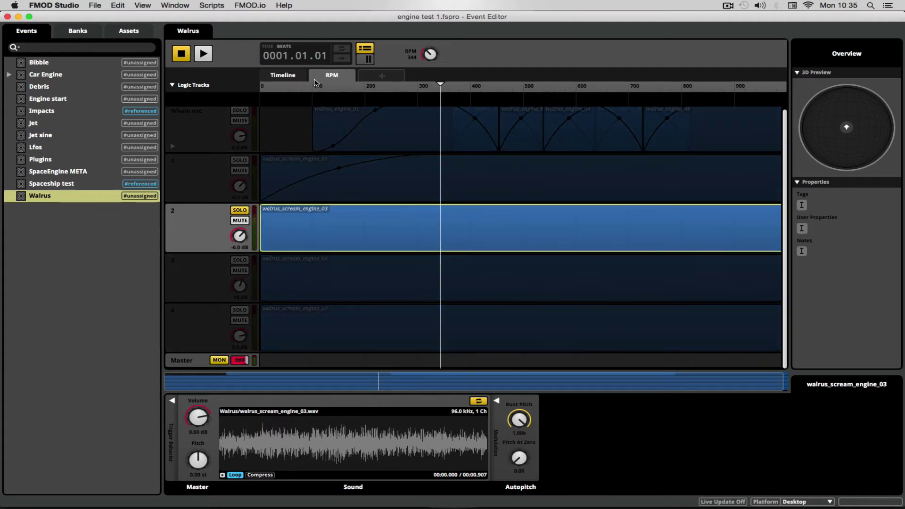
{"action": "left_click", "coordinate": [203, 55]}
{"action": "left_click", "coordinate": [330, 88]}
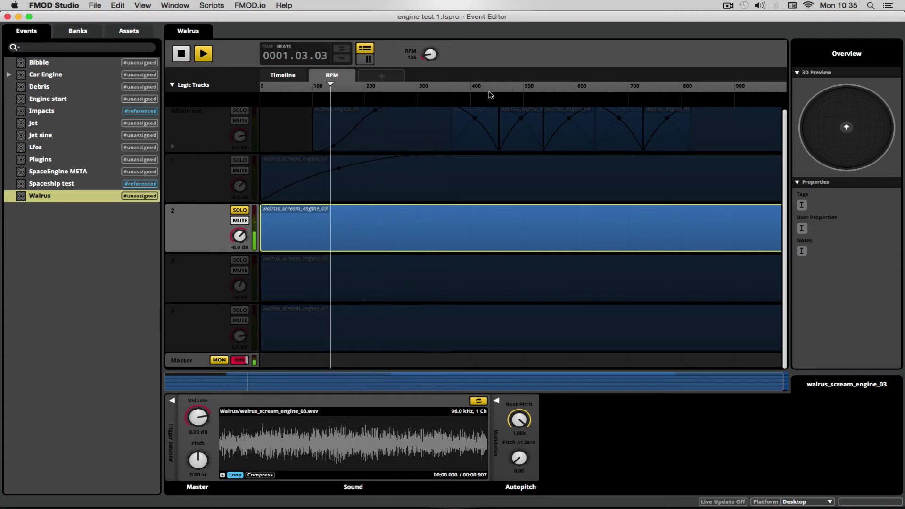
{"action": "left_click", "coordinate": [723, 97]}
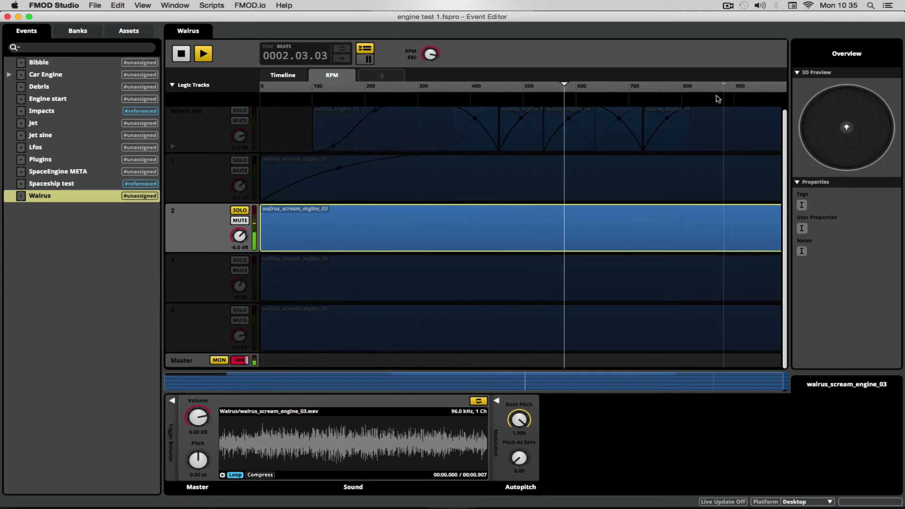
{"action": "left_click", "coordinate": [541, 93]}
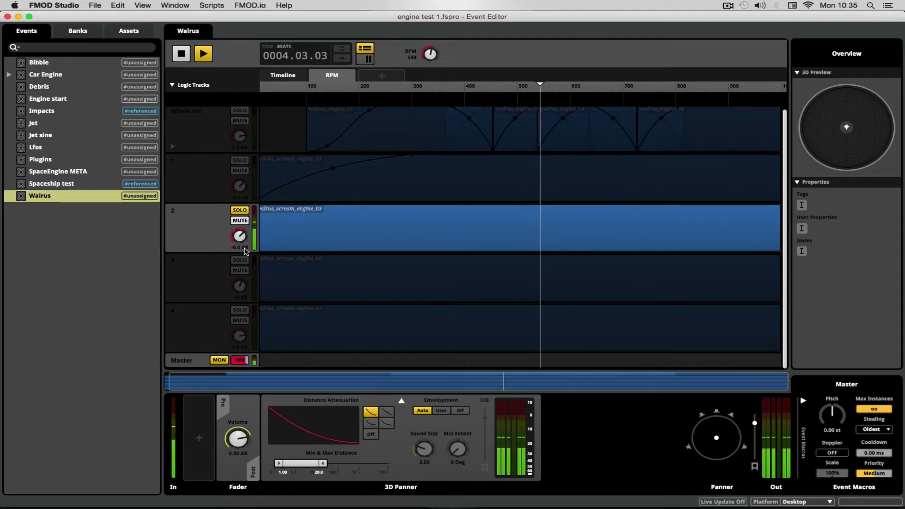
Solo track 3 instead and audition its walrus_scream_engine_06 loop at RPM of about 855 and 313
{"action": "left_click", "coordinate": [253, 261]}
{"action": "left_click", "coordinate": [705, 97]}
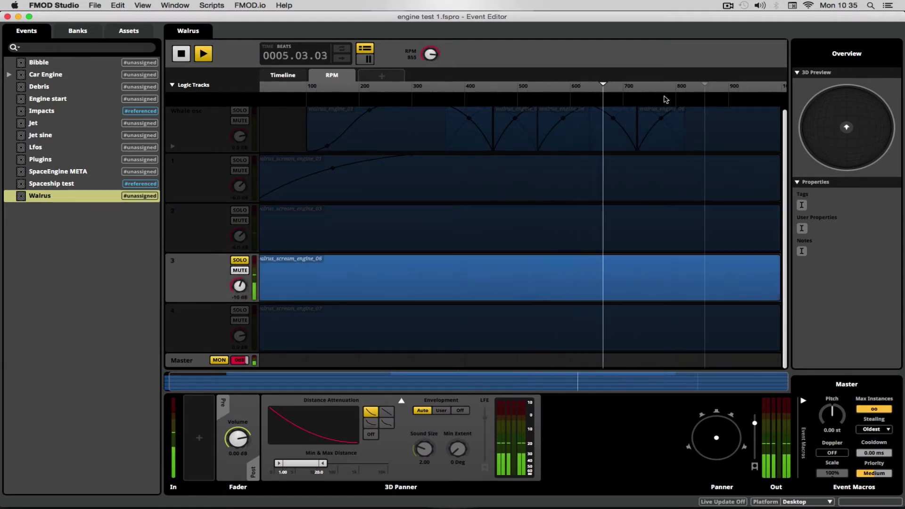
{"action": "left_click", "coordinate": [384, 94]}
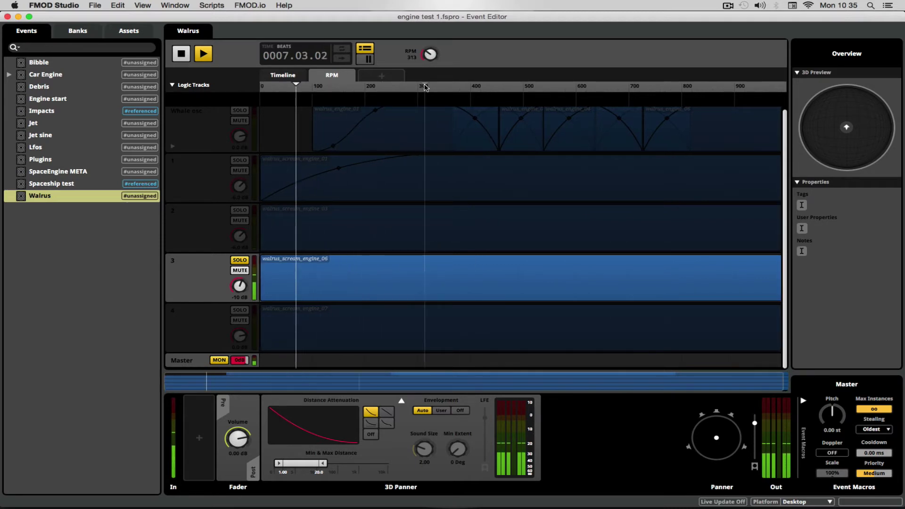
Solo track 4, audition walrus_scream_engine_07 at RPM of about 593 and 354, stop playback and take the track out of solo
{"action": "left_click", "coordinate": [245, 313]}
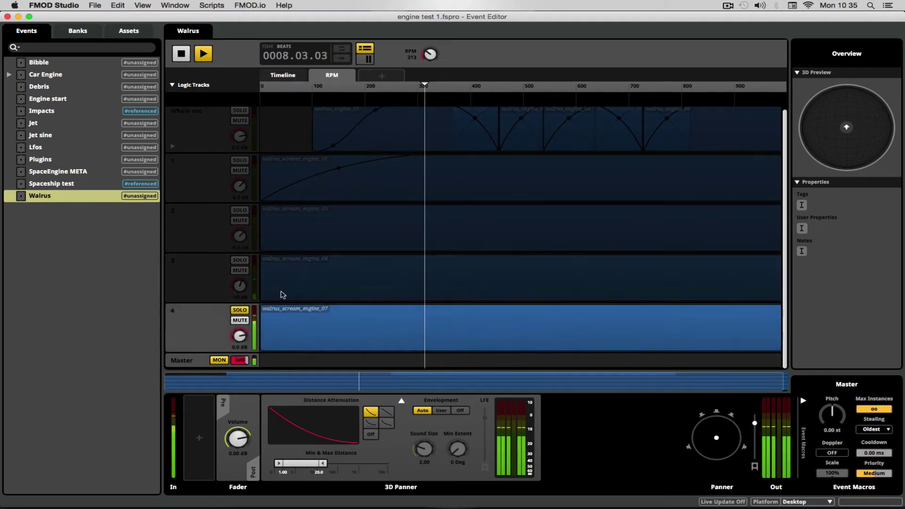
{"action": "left_click", "coordinate": [651, 87]}
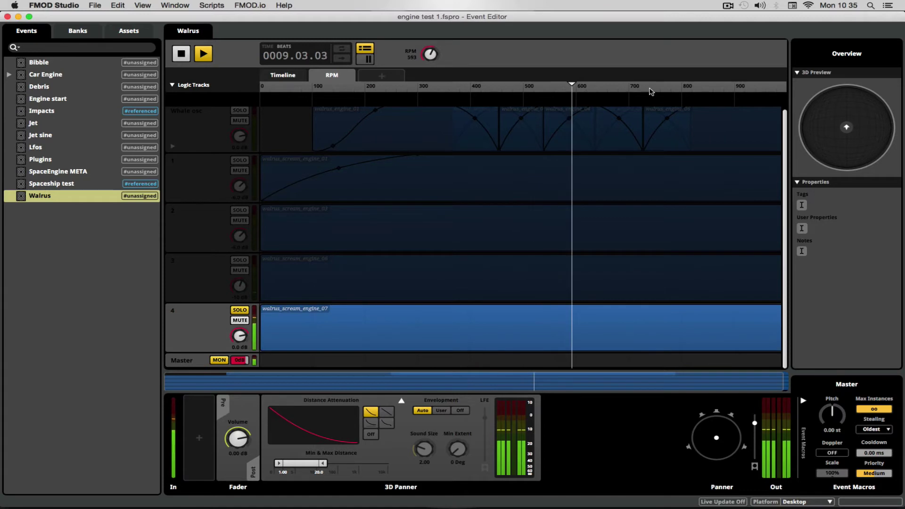
{"action": "left_click", "coordinate": [446, 87]}
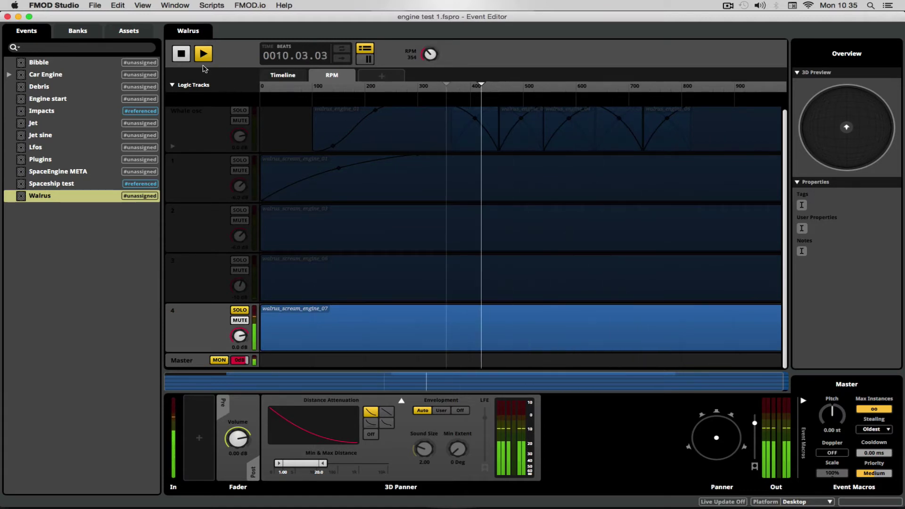
{"action": "left_click", "coordinate": [182, 54]}
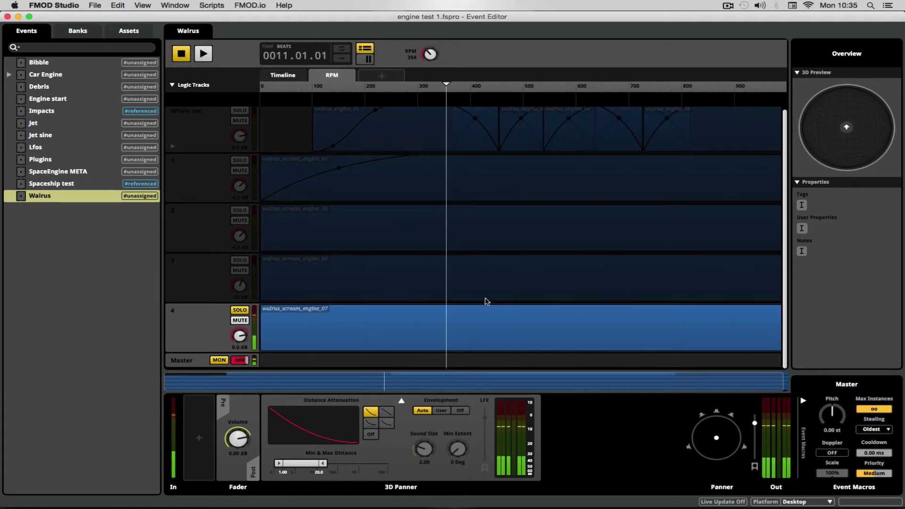
{"action": "left_click", "coordinate": [239, 310]}
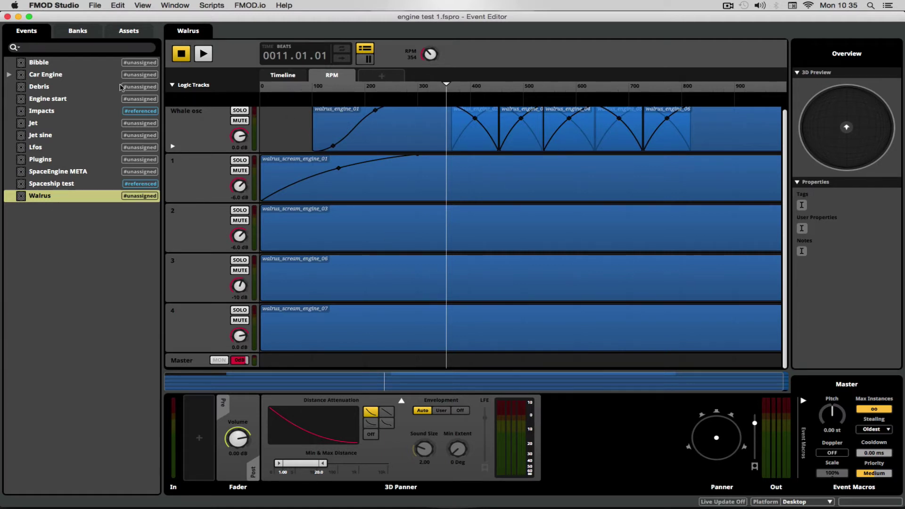
Play all the Walrus layers together at RPM of about 1, 998 and 624, and stop playback
{"action": "left_click", "coordinate": [180, 60]}
{"action": "left_click", "coordinate": [210, 55]}
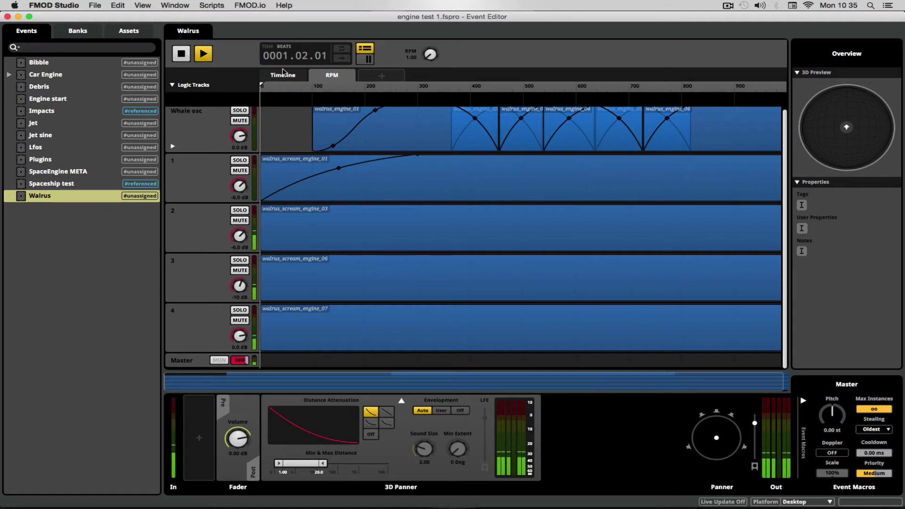
{"action": "left_click", "coordinate": [781, 88]}
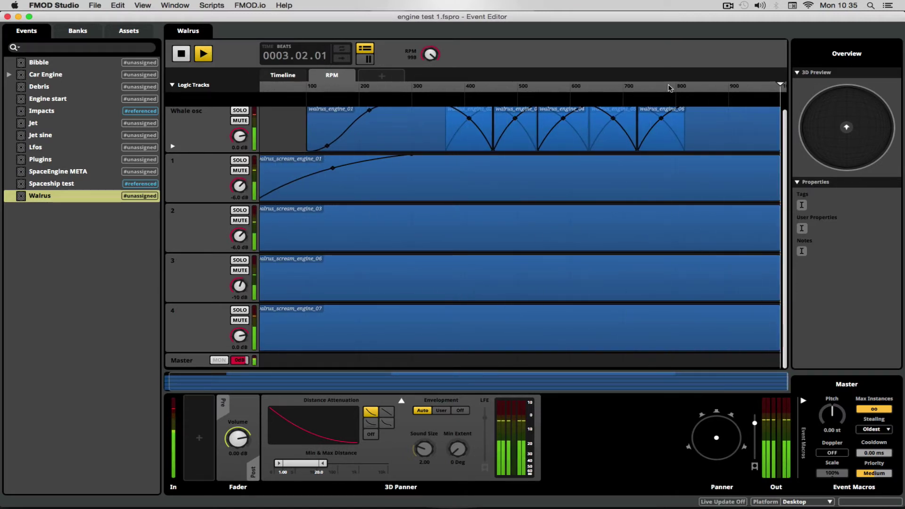
{"action": "left_click", "coordinate": [582, 87]}
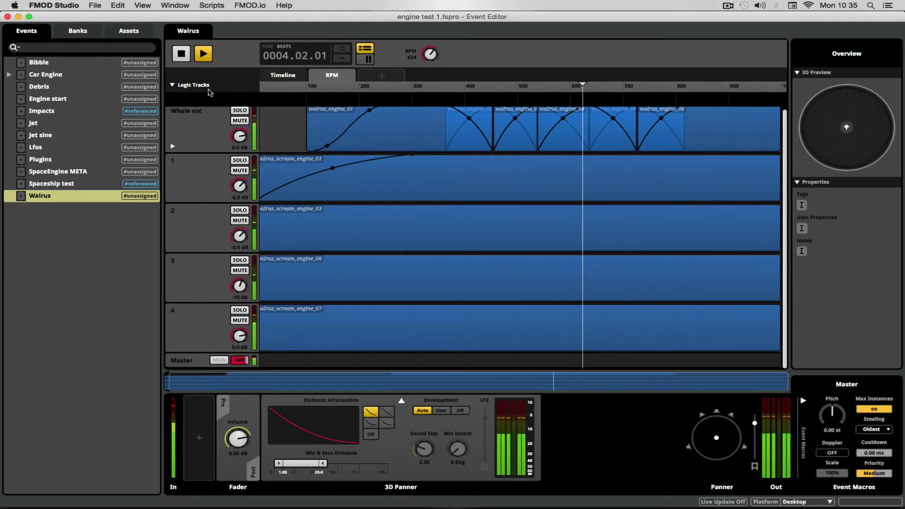
{"action": "left_click", "coordinate": [181, 55]}
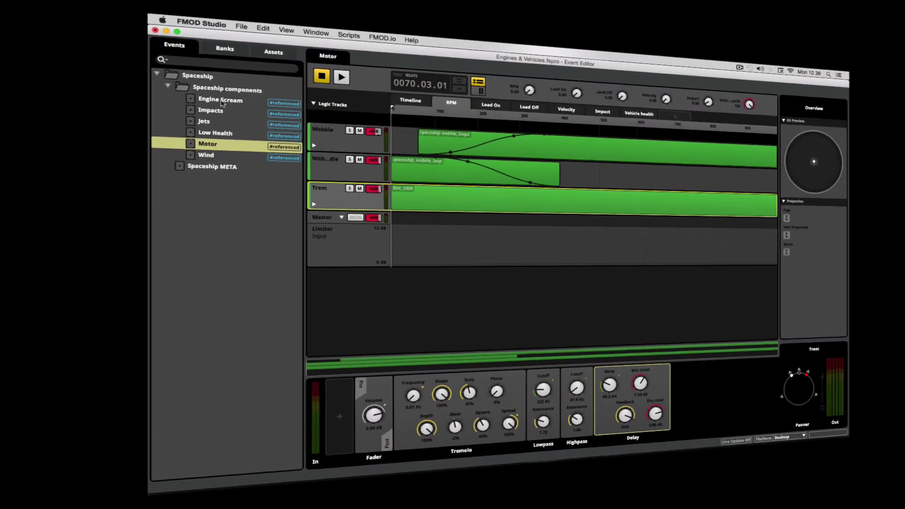
Open the Engine Scream event, select the dry_ice_tiefighter_loop on TieFighter_dryice and audition it at an RPM of about 341
{"action": "left_click", "coordinate": [221, 101]}
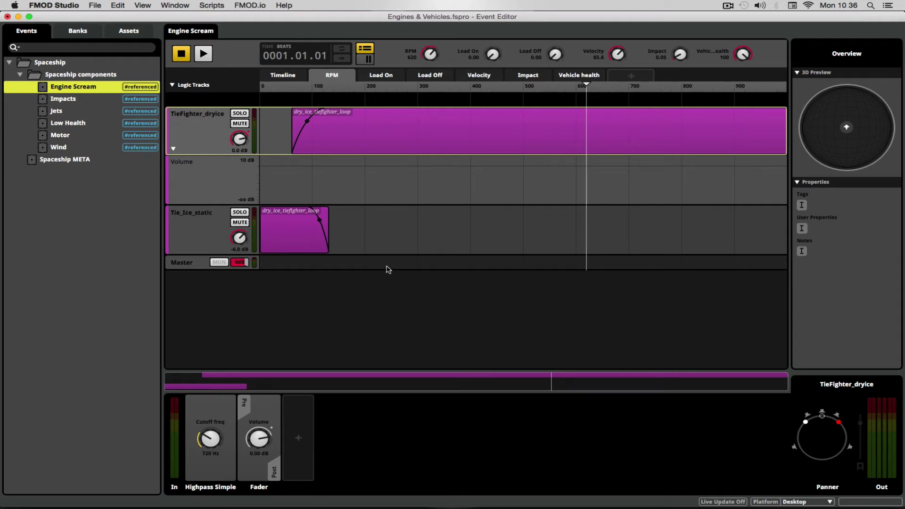
{"action": "left_click_drag", "start_coordinate": [296, 87], "coordinate": [272, 90]}
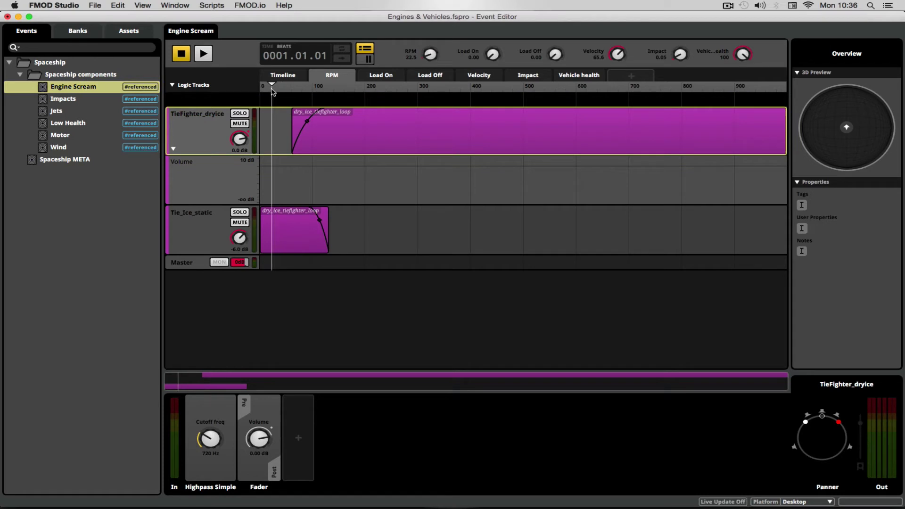
{"action": "left_click", "coordinate": [297, 244]}
{"action": "left_click_drag", "start_coordinate": [512, 89], "coordinate": [441, 100]}
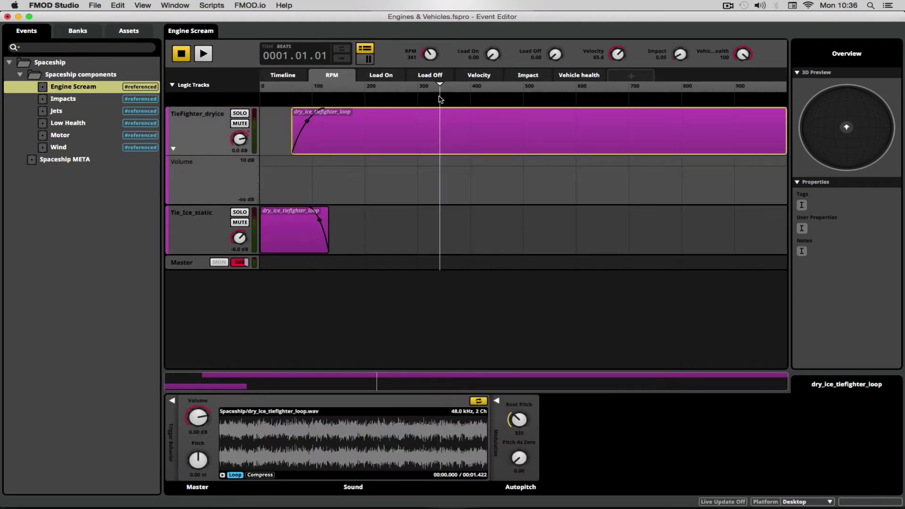
{"action": "left_click", "coordinate": [203, 53]}
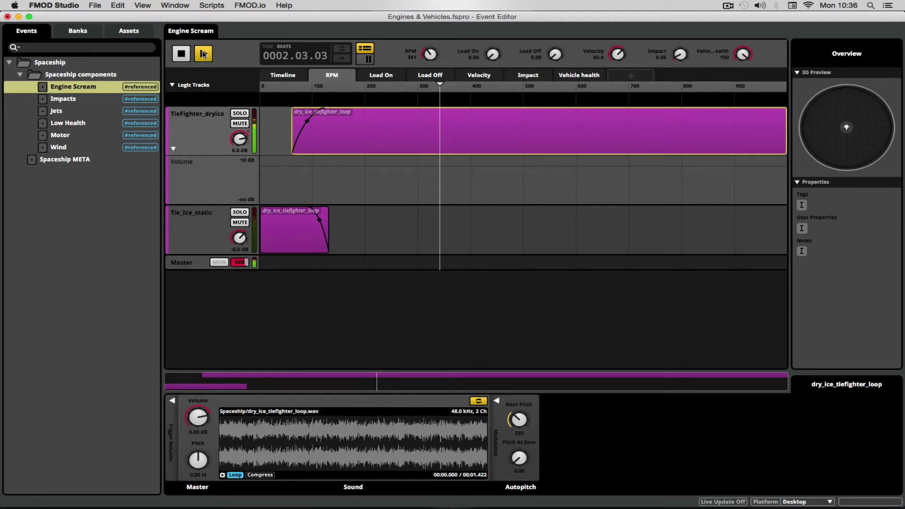
{"action": "left_click", "coordinate": [203, 53]}
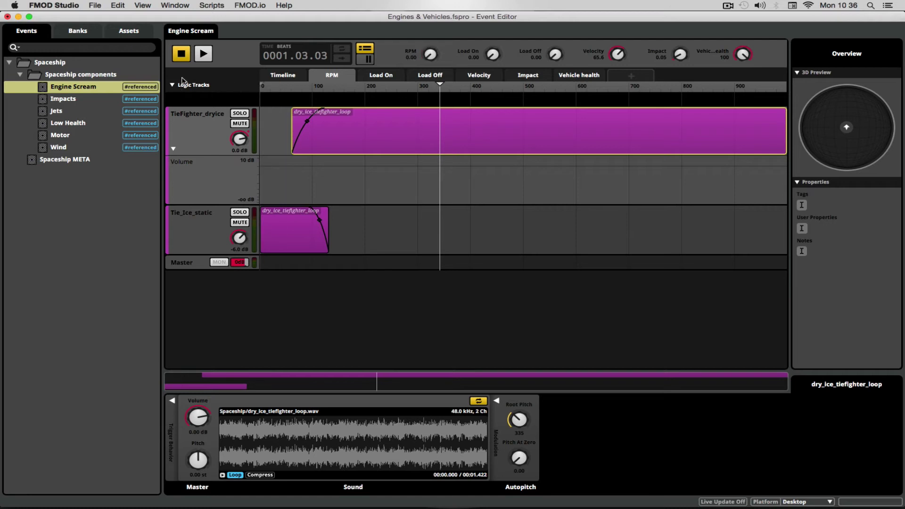
Play Engine Scream from 0 RPM, jump to RPM of about 974, 611 and 227, and stop playback
{"action": "left_click", "coordinate": [204, 54]}
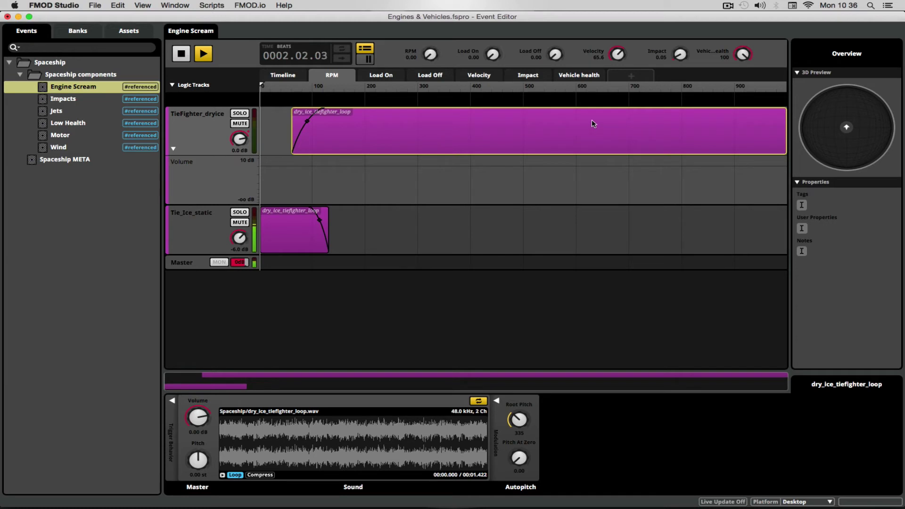
{"action": "left_click", "coordinate": [775, 89]}
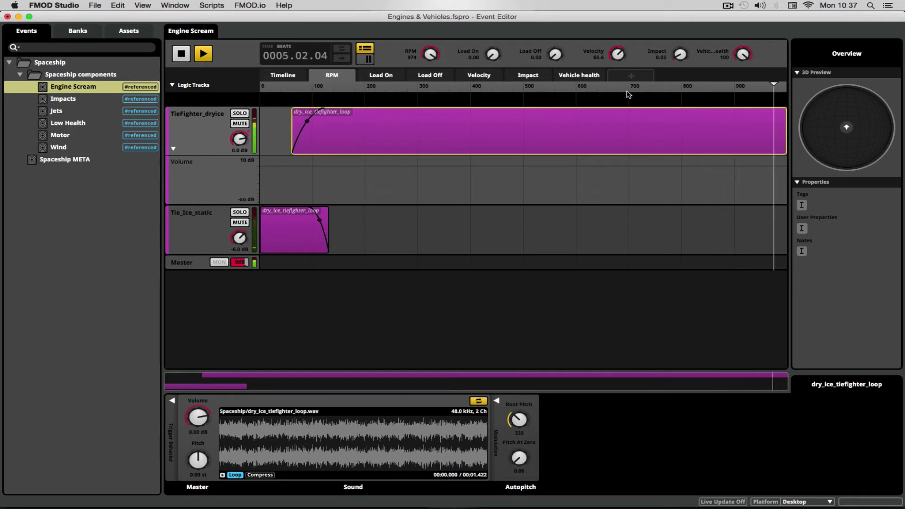
{"action": "left_click", "coordinate": [582, 90]}
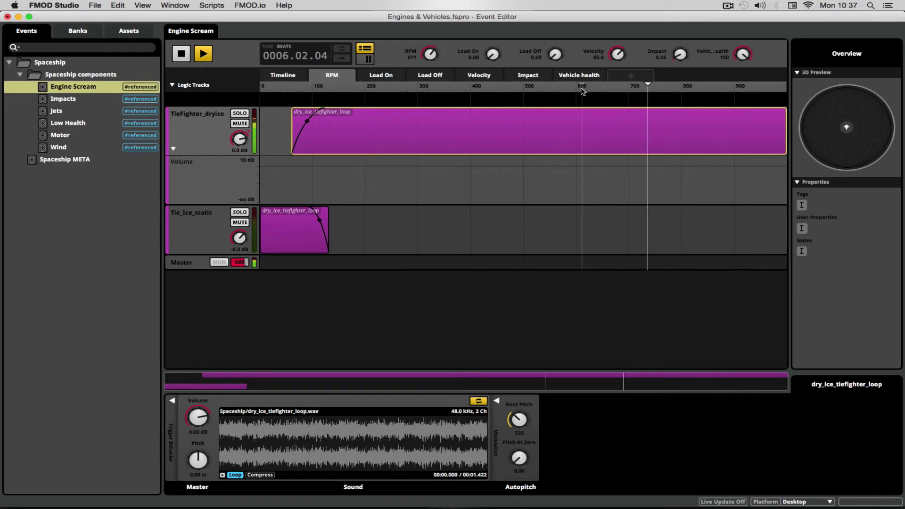
{"action": "left_click", "coordinate": [381, 90]}
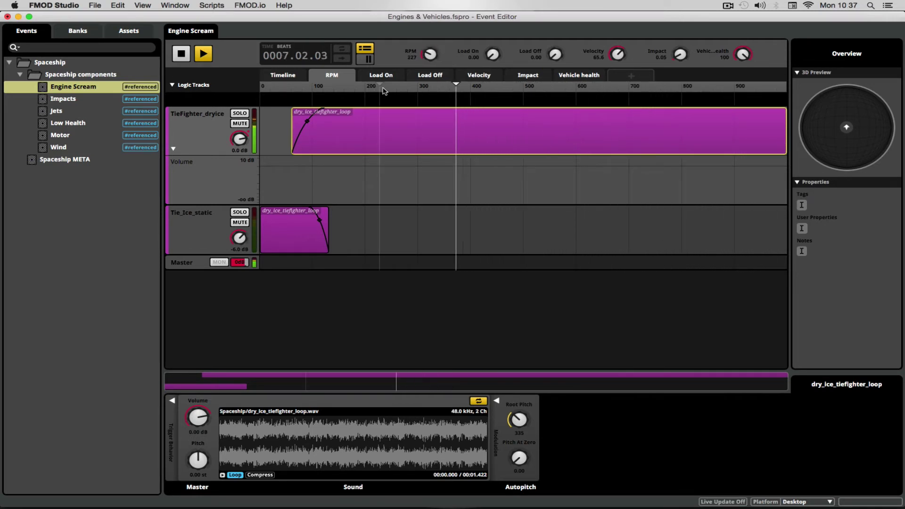
{"action": "key", "text": "space"}
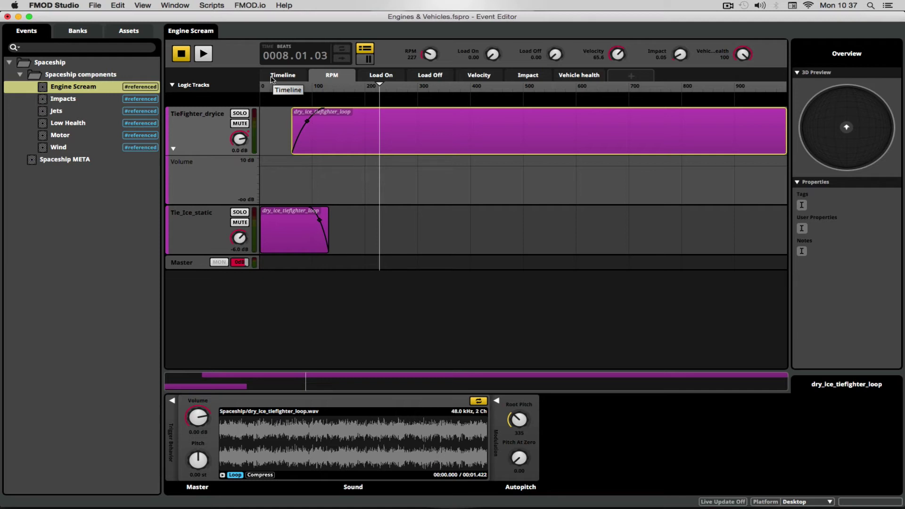
Open the Spaceship META event, enlarge the Start n Stop track, select the Roar track and place the playhead inside the shutdown transition region
{"action": "left_click", "coordinate": [68, 161]}
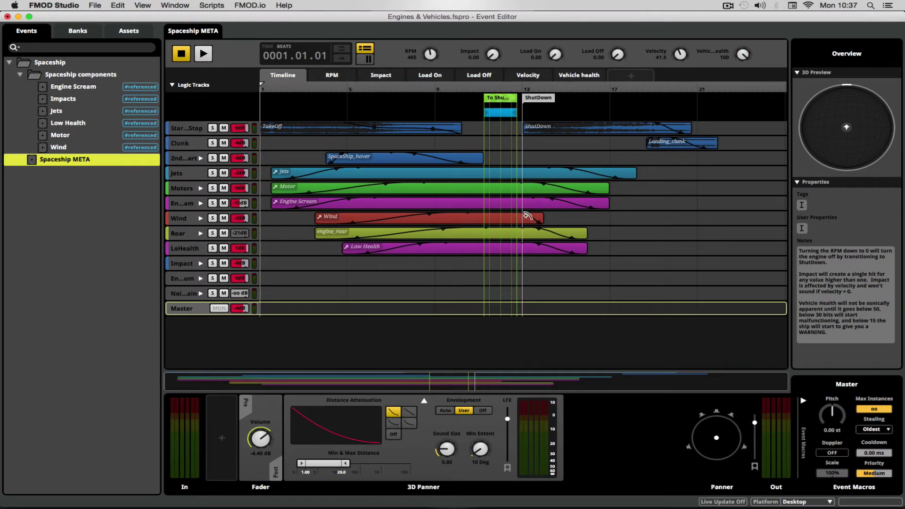
{"action": "left_click", "coordinate": [188, 129]}
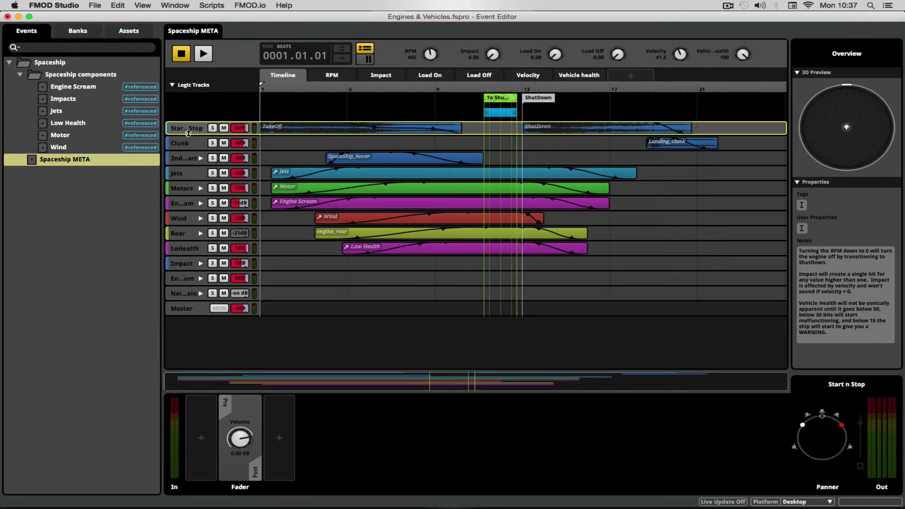
{"action": "mouse_move", "coordinate": [188, 134]}
{"action": "left_mouse_down"}
{"action": "mouse_move", "coordinate": [188, 174]}
{"action": "mouse_move", "coordinate": [195, 150]}
{"action": "left_mouse_up"}
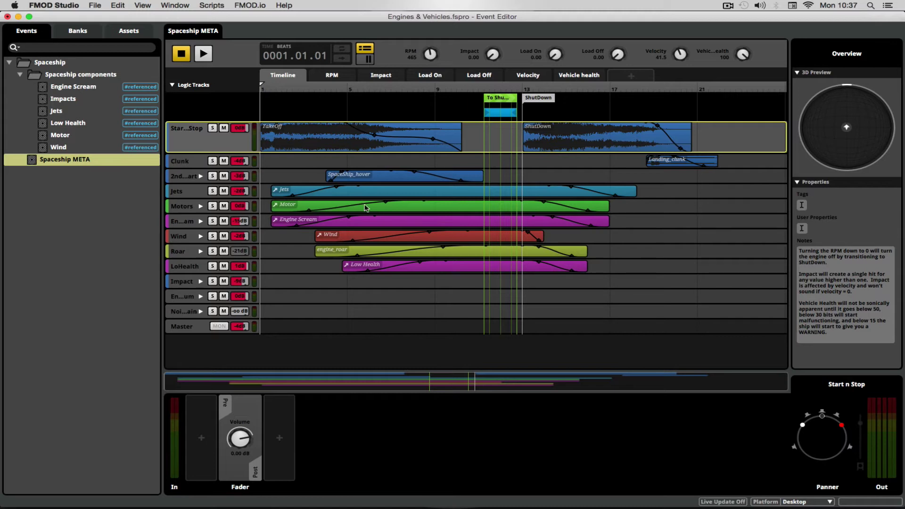
{"action": "left_click", "coordinate": [500, 251]}
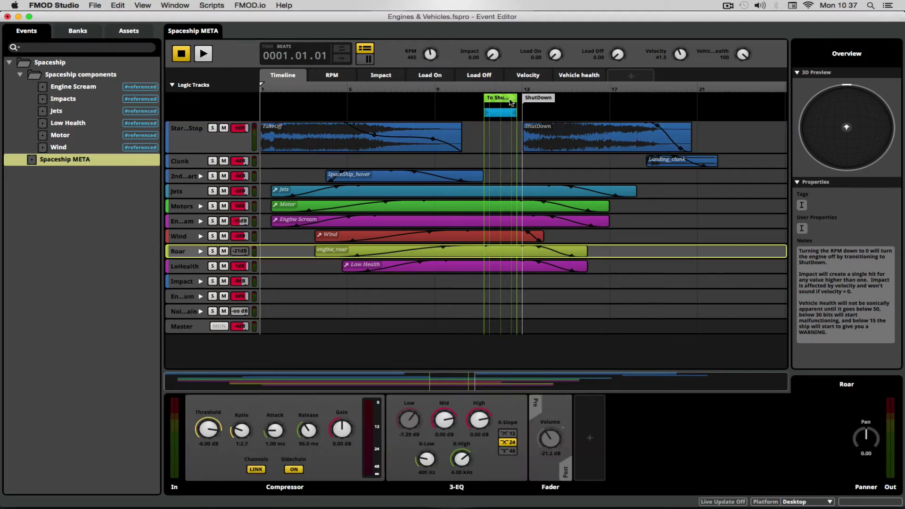
{"action": "left_click_drag", "start_coordinate": [497, 86], "coordinate": [500, 89]}
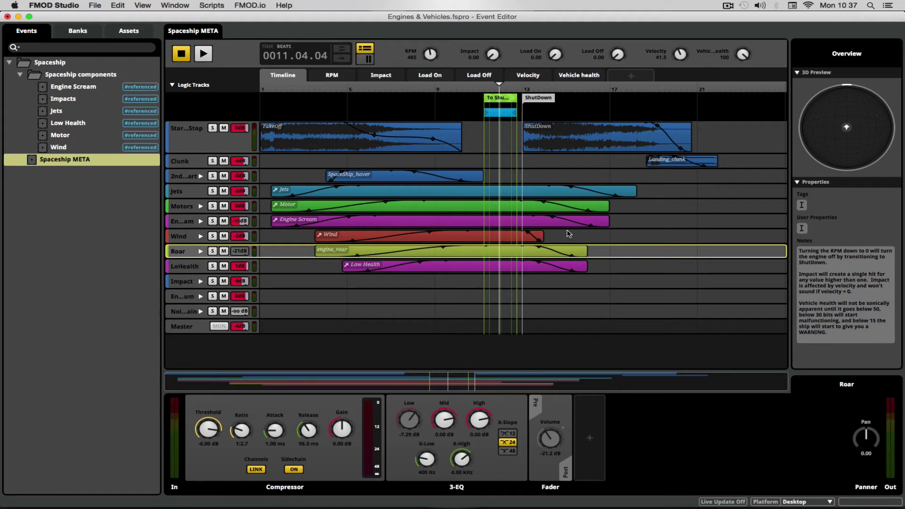
Solo the Roar track, preview its engine_roar source loop, and take the track out of solo
{"action": "left_click", "coordinate": [212, 250]}
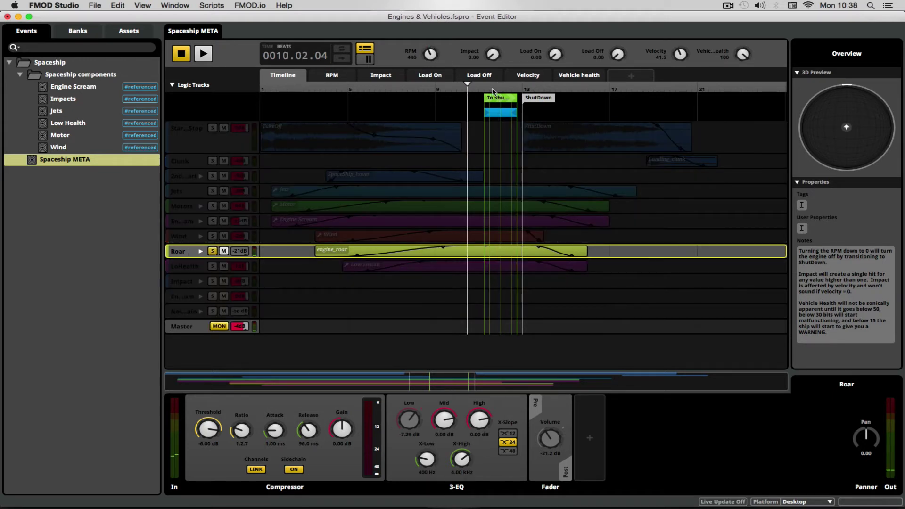
{"action": "left_click", "coordinate": [326, 252]}
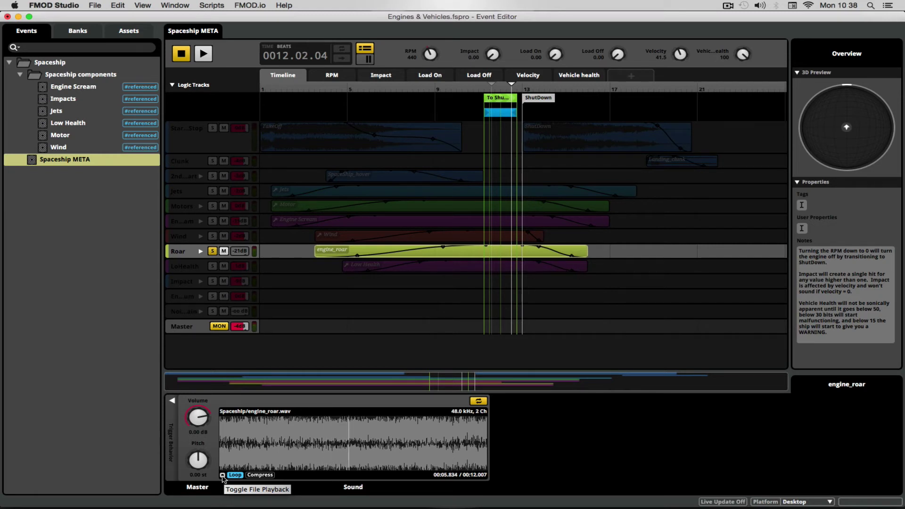
{"action": "left_click", "coordinate": [223, 475]}
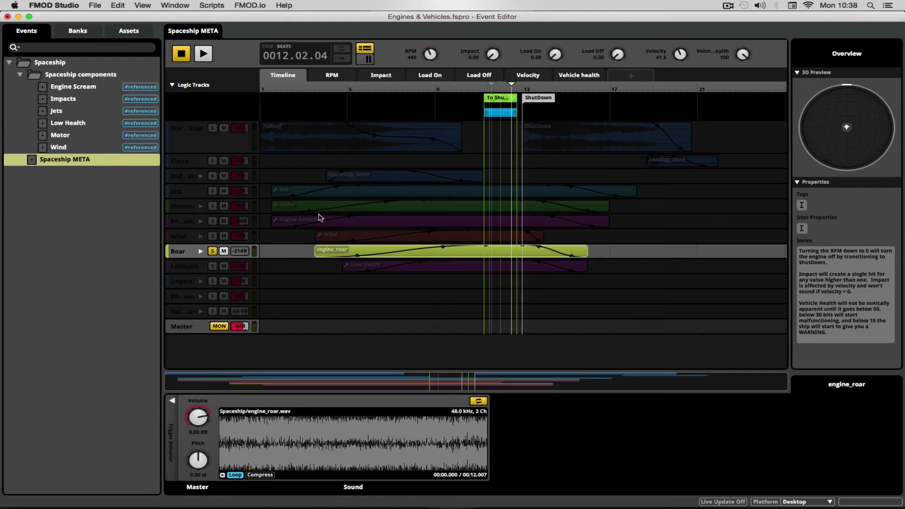
{"action": "left_click", "coordinate": [213, 251]}
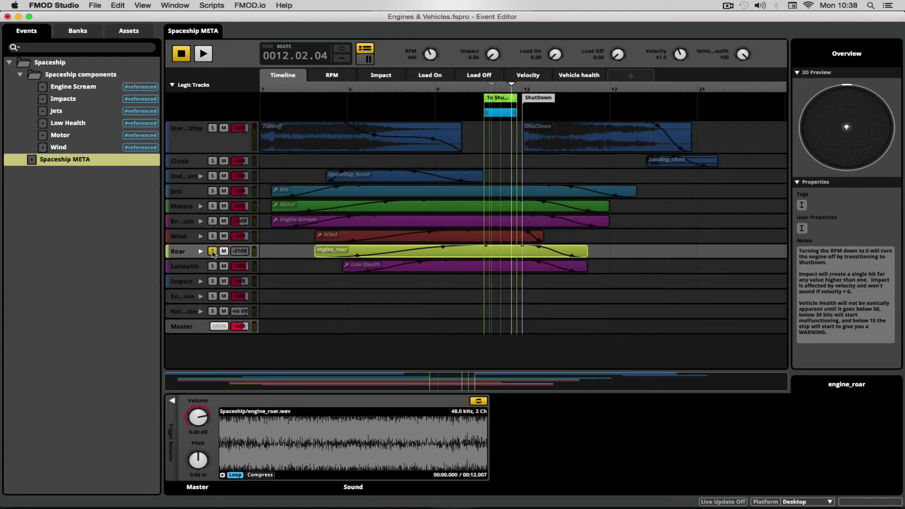
{"action": "mouse_move", "coordinate": [240, 252]}
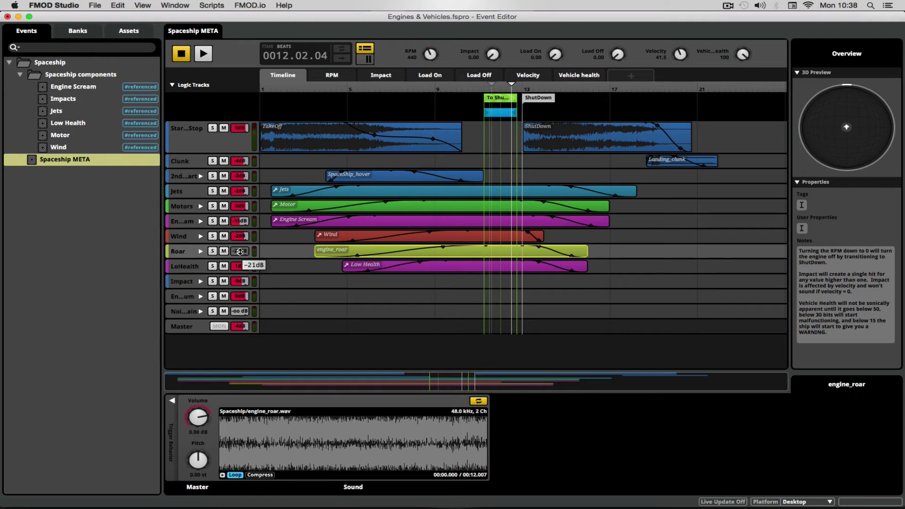
Solo the Wind track, and open the Wind event with its Velocity set to 0
{"action": "left_click", "coordinate": [212, 237]}
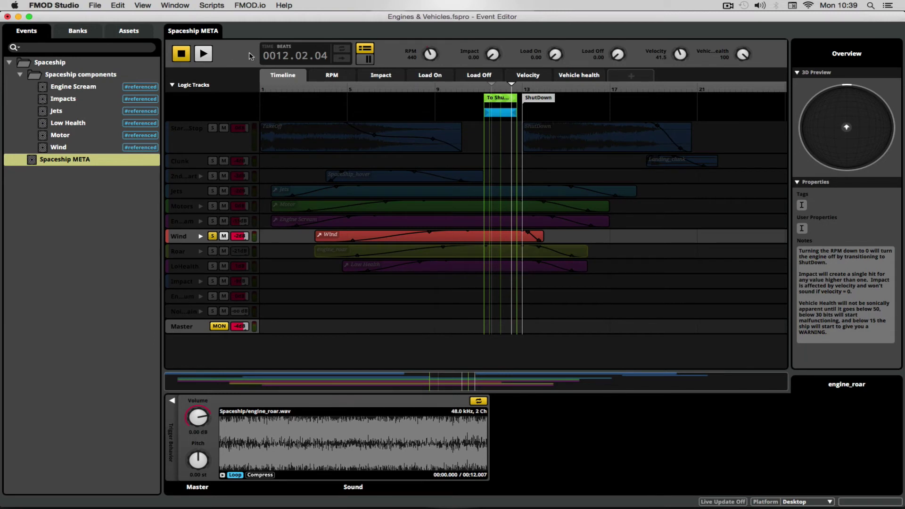
{"action": "double_click", "coordinate": [66, 147]}
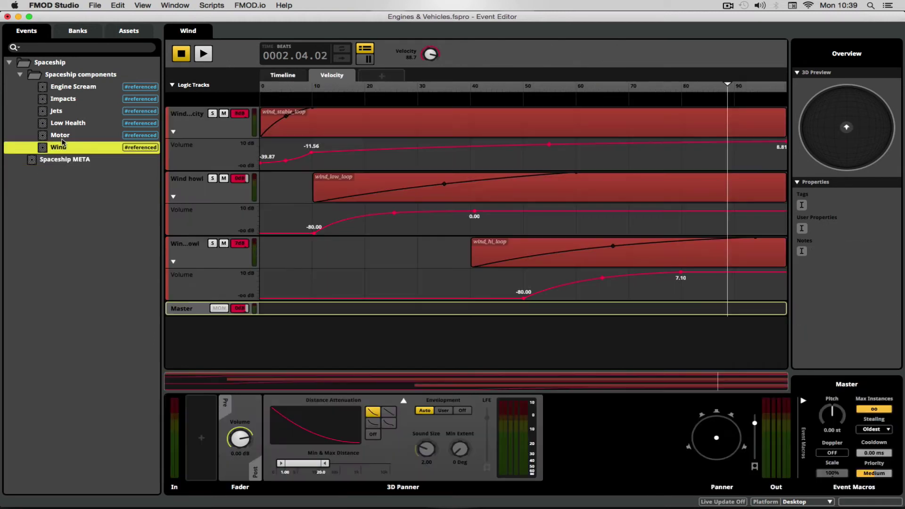
{"action": "left_click_drag", "start_coordinate": [641, 86], "coordinate": [236, 81]}
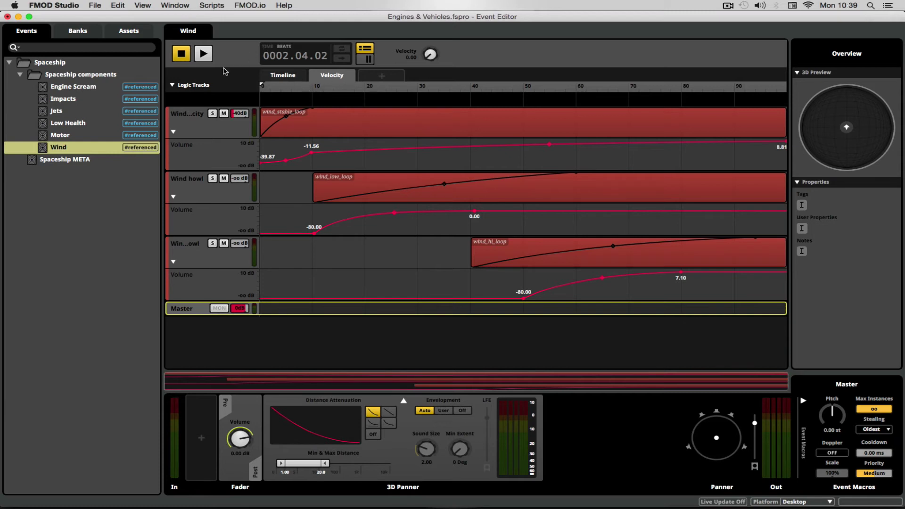
Play the Wind event while sweeping Velocity from 0 up to about 25 and back down, and stop playback
{"action": "left_click", "coordinate": [203, 53]}
{"action": "left_click_drag", "start_coordinate": [283, 86], "coordinate": [338, 97]}
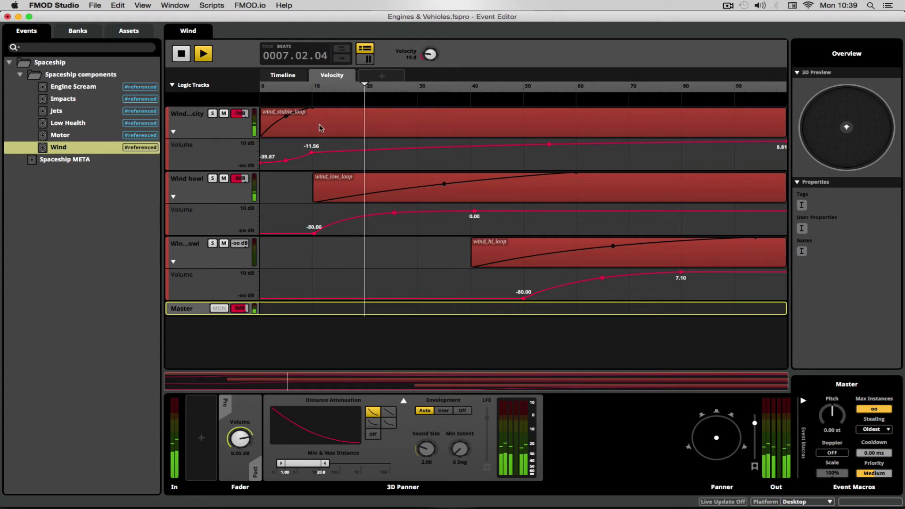
{"action": "left_click", "coordinate": [396, 90]}
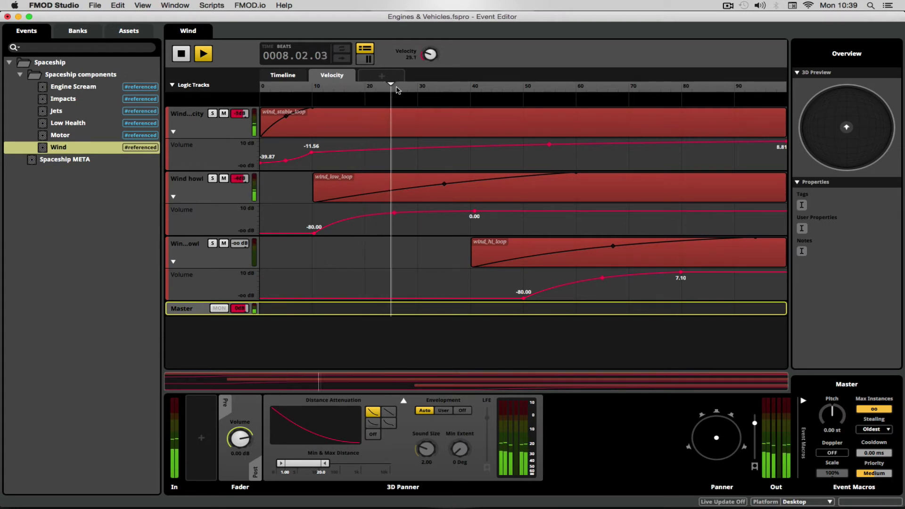
{"action": "left_click_drag", "start_coordinate": [396, 89], "coordinate": [259, 101]}
{"action": "left_click", "coordinate": [182, 54]}
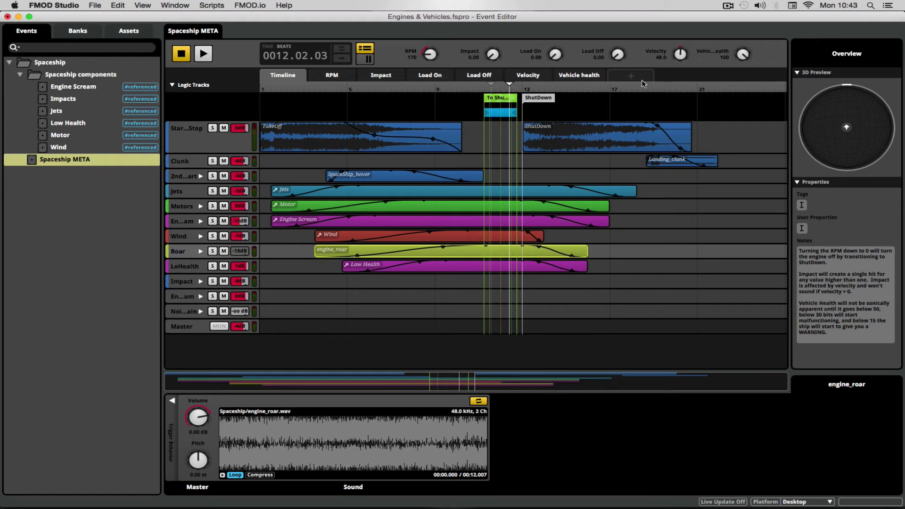
Examine the Load On automation of the Wind, Roar and Engine Scream tracks in Spaceship META, and switch to their Load Off automation
{"action": "left_click", "coordinate": [430, 75]}
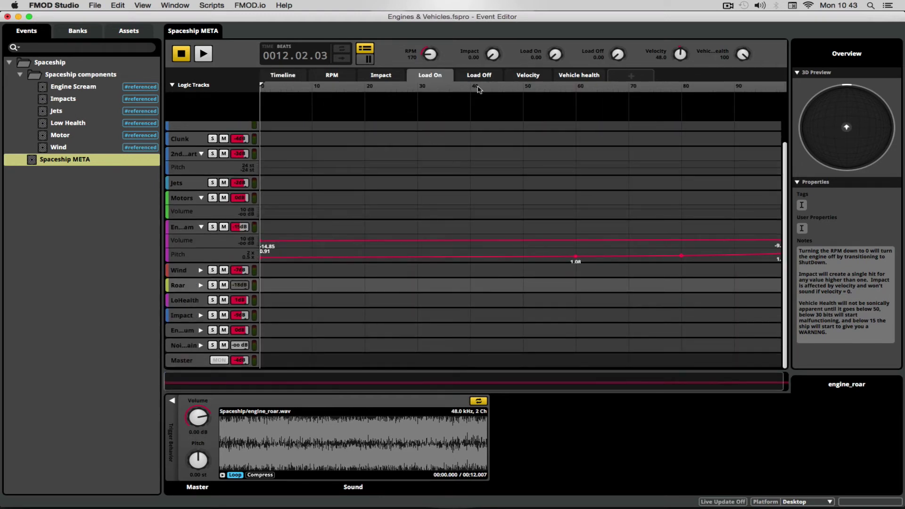
{"action": "left_click", "coordinate": [200, 271]}
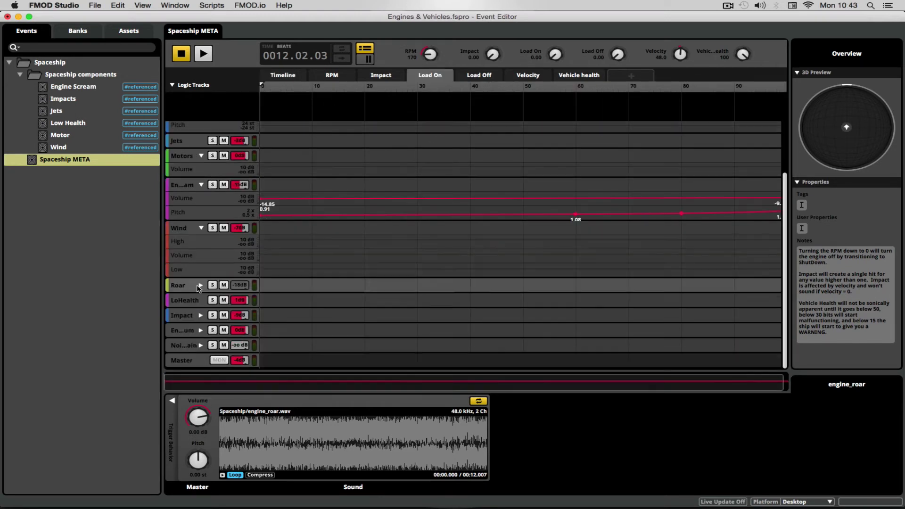
{"action": "left_click", "coordinate": [200, 285]}
{"action": "left_click", "coordinate": [200, 285]}
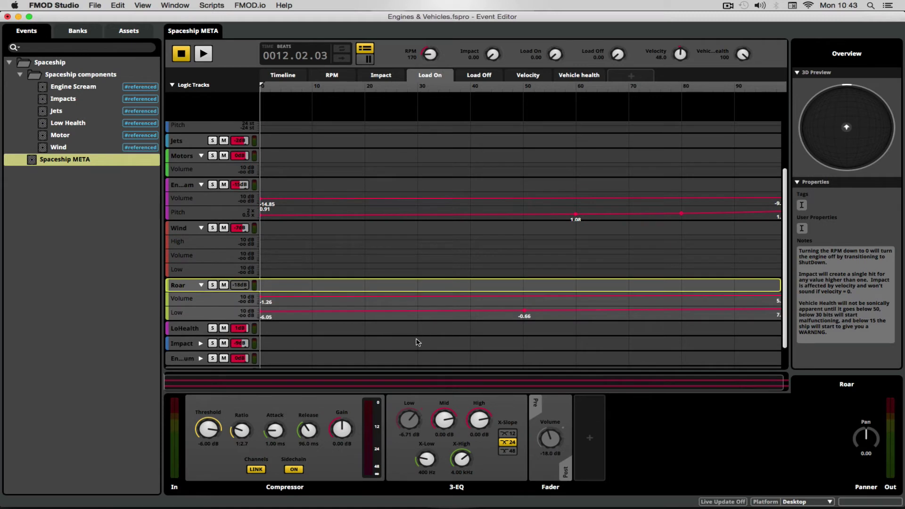
{"action": "mouse_move", "coordinate": [194, 192]}
{"action": "left_mouse_down"}
{"action": "mouse_move", "coordinate": [186, 230]}
{"action": "mouse_move", "coordinate": [203, 194]}
{"action": "left_mouse_up"}
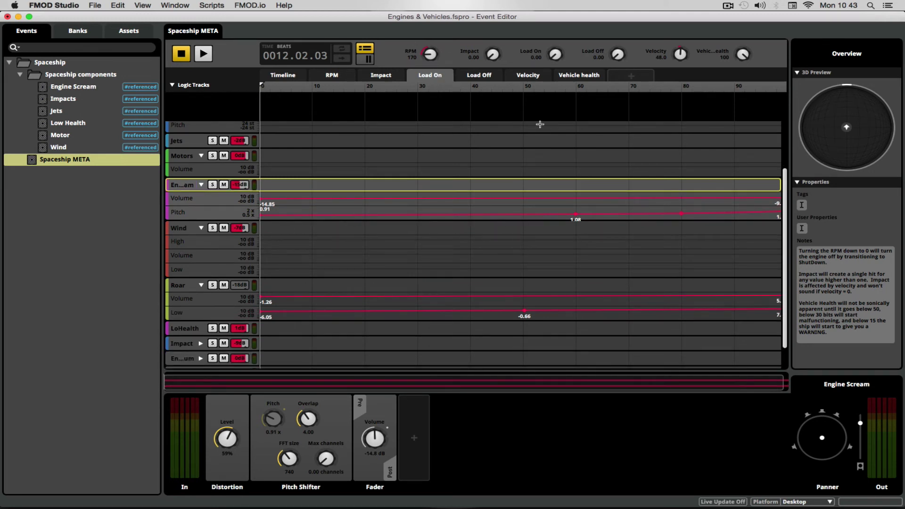
{"action": "left_click", "coordinate": [475, 75]}
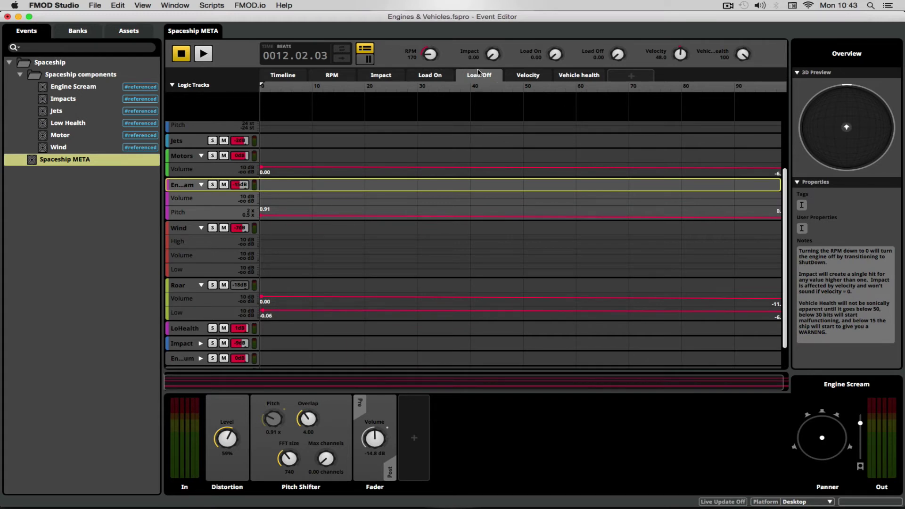
Compare the Load Off and Load On automation curves of the Roar track in Spaceship META
{"action": "scroll", "coordinate": [448, 123], "scroll_direction": "down", "scroll_amount": 2}
{"action": "left_click", "coordinate": [183, 263]}
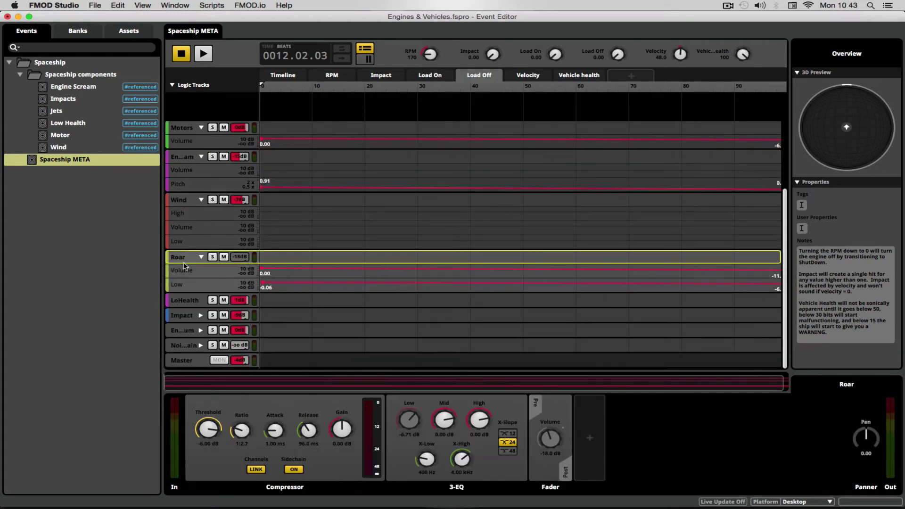
{"action": "left_click", "coordinate": [436, 77]}
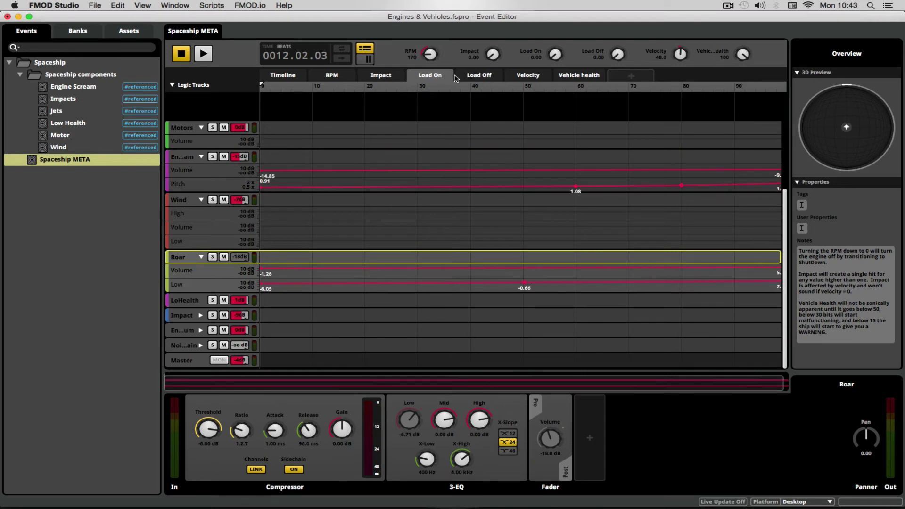
{"action": "left_click", "coordinate": [483, 76]}
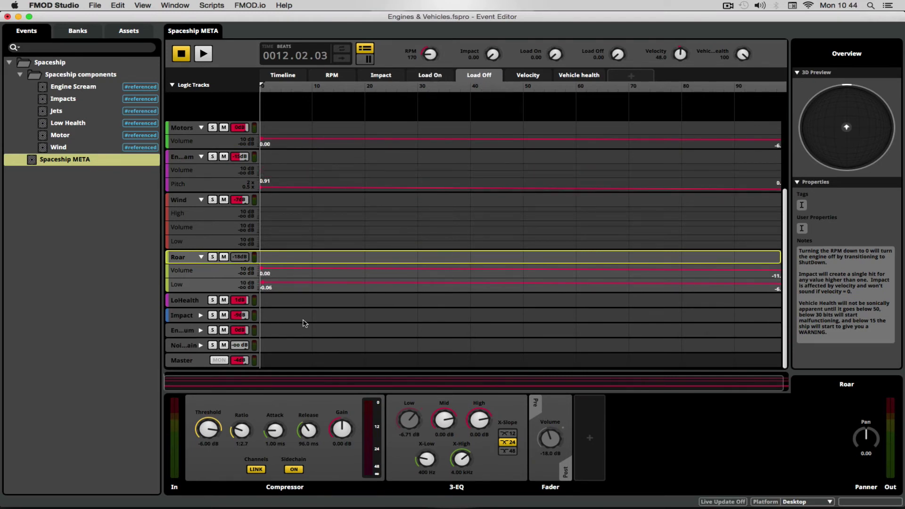
{"action": "scroll", "coordinate": [361, 299], "scroll_direction": "up", "scroll_amount": 6}
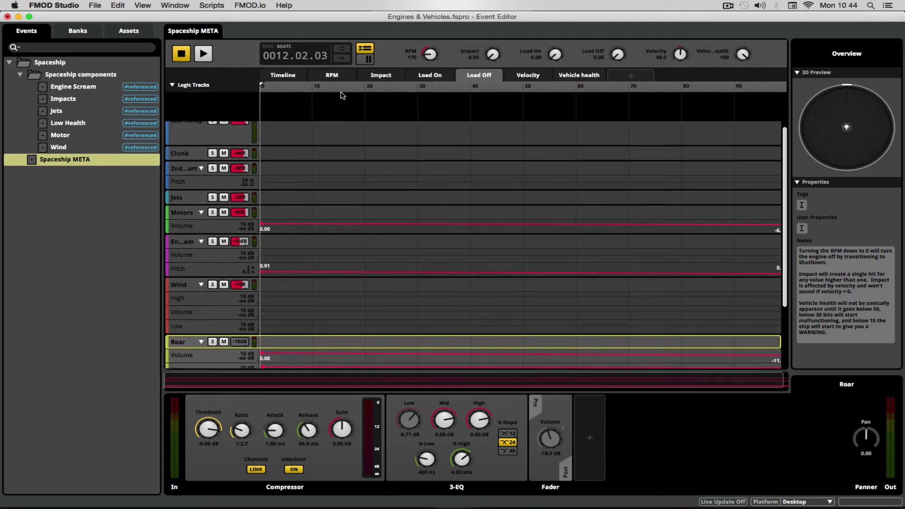
Play Spaceship META from its Timeline at 170 RPM while sweeping Load On and Load Off
{"action": "left_click", "coordinate": [285, 78]}
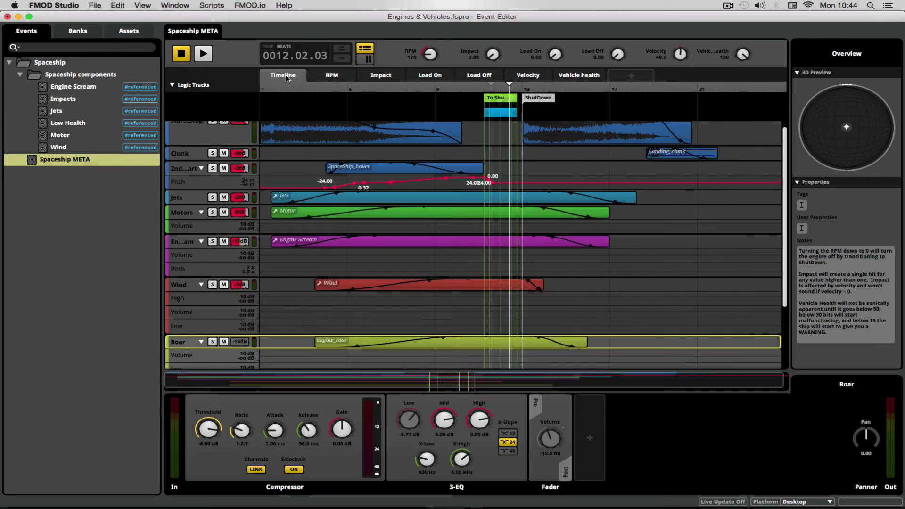
{"action": "left_click", "coordinate": [204, 54]}
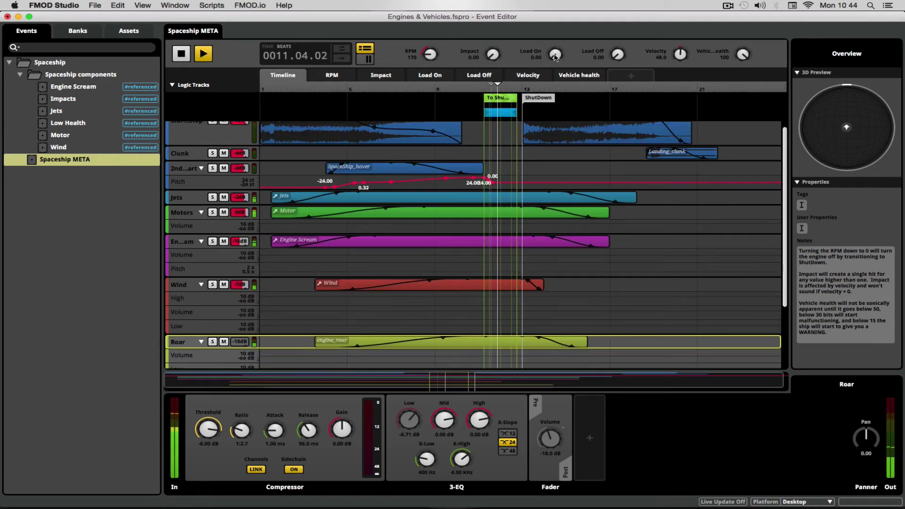
{"action": "left_click_drag", "start_coordinate": [556, 56], "coordinate": [556, 80]}
{"action": "left_click_drag", "start_coordinate": [617, 54], "coordinate": [617, 80]}
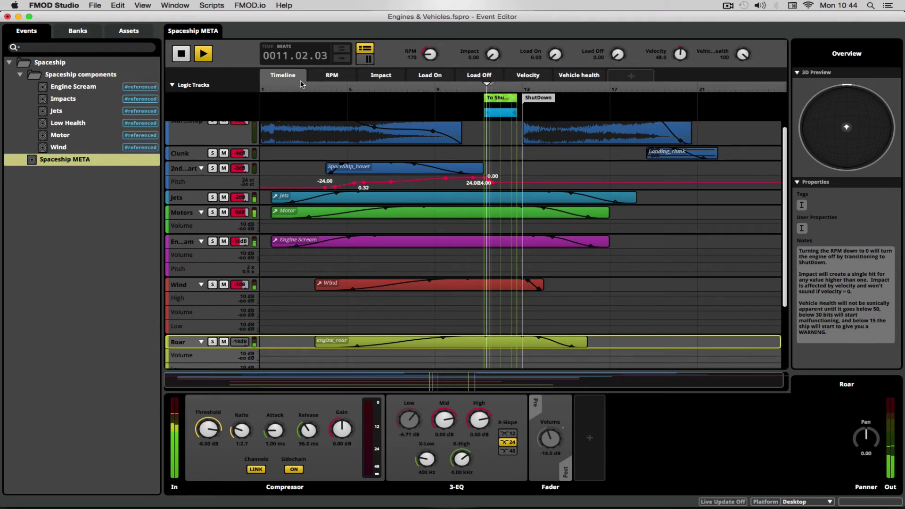
Raise the RPM to about 840 during playback, sweep Load On and Load Off at that speed, and stop playback
{"action": "left_click_drag", "start_coordinate": [430, 54], "coordinate": [430, 28]}
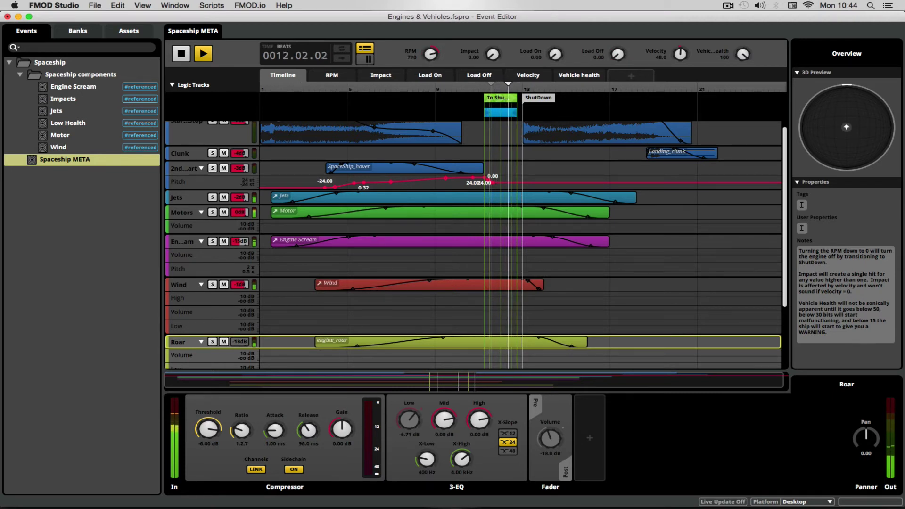
{"action": "left_click_drag", "start_coordinate": [555, 54], "coordinate": [555, 80]}
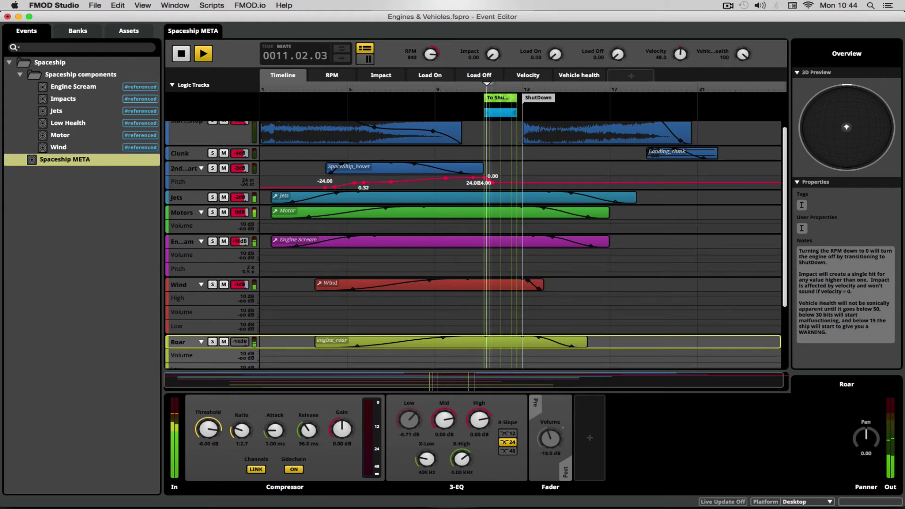
{"action": "left_click_drag", "start_coordinate": [618, 54], "coordinate": [618, 62]}
{"action": "left_click_drag", "start_coordinate": [555, 55], "coordinate": [555, 80]}
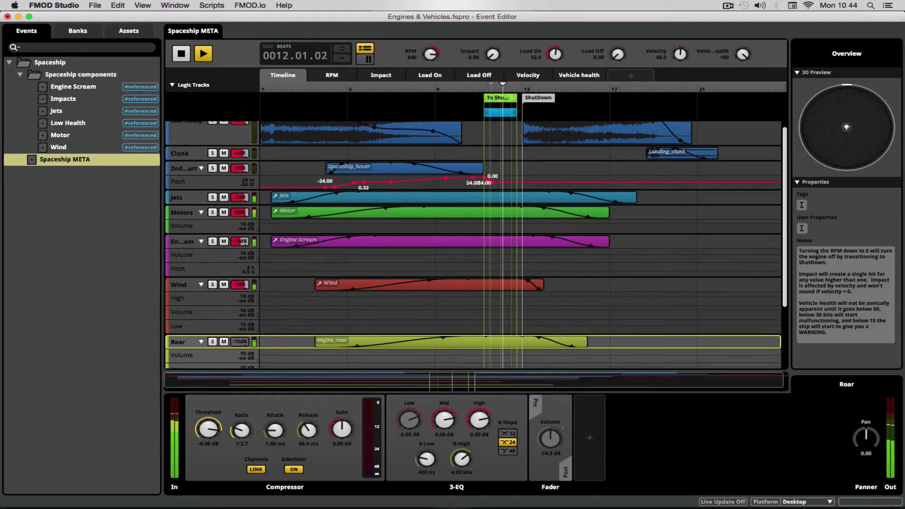
{"action": "left_click", "coordinate": [181, 53]}
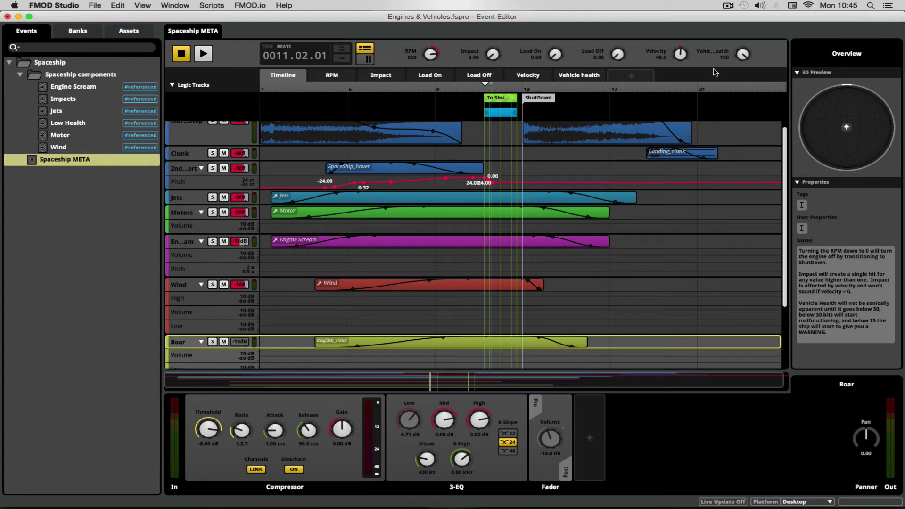
Show the Impact parameter's content in Spaceship META, and select the Impact track and its Impacts event instrument
{"action": "left_click", "coordinate": [381, 76]}
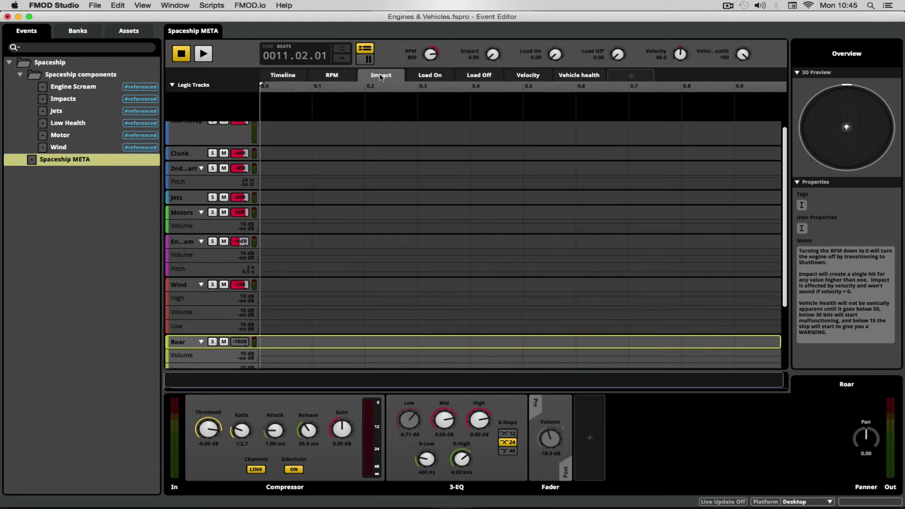
{"action": "scroll", "coordinate": [361, 239], "scroll_direction": "up", "scroll_amount": 1}
{"action": "scroll", "coordinate": [363, 236], "scroll_direction": "down", "scroll_amount": 5}
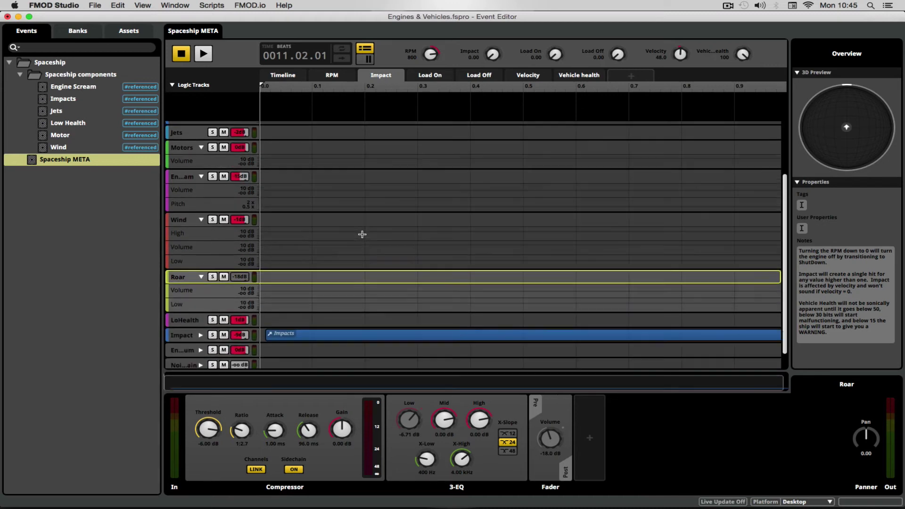
{"action": "left_click", "coordinate": [181, 316]}
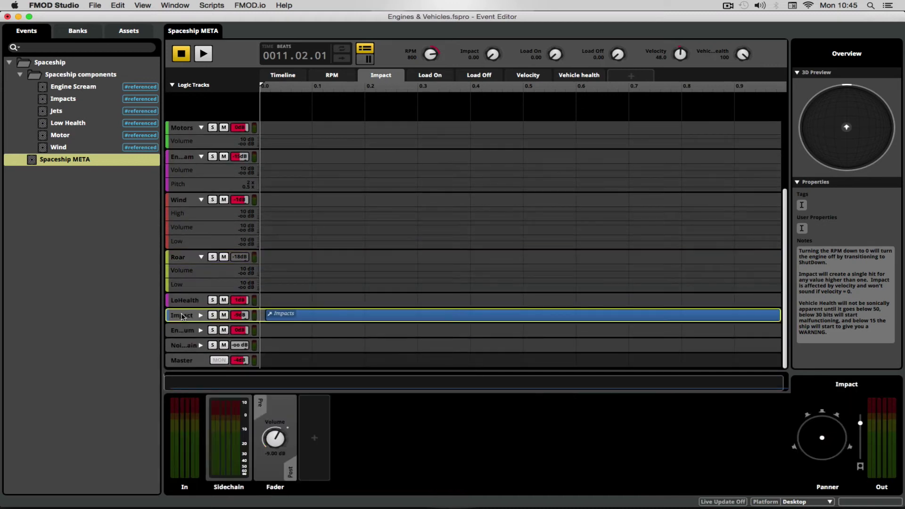
{"action": "left_click", "coordinate": [400, 317]}
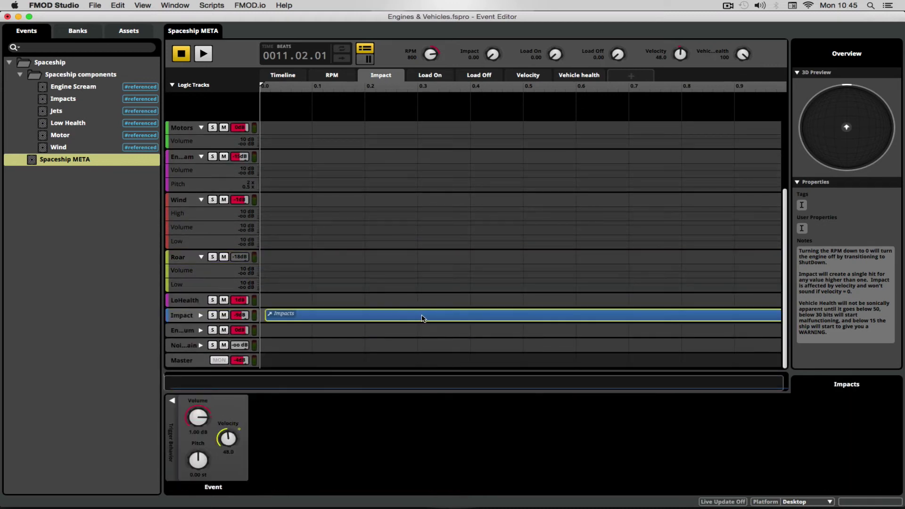
Open the Impacts event, preview it from its Timeline, and show its Velocity parameter with Velocity at 0
{"action": "left_click", "coordinate": [67, 99]}
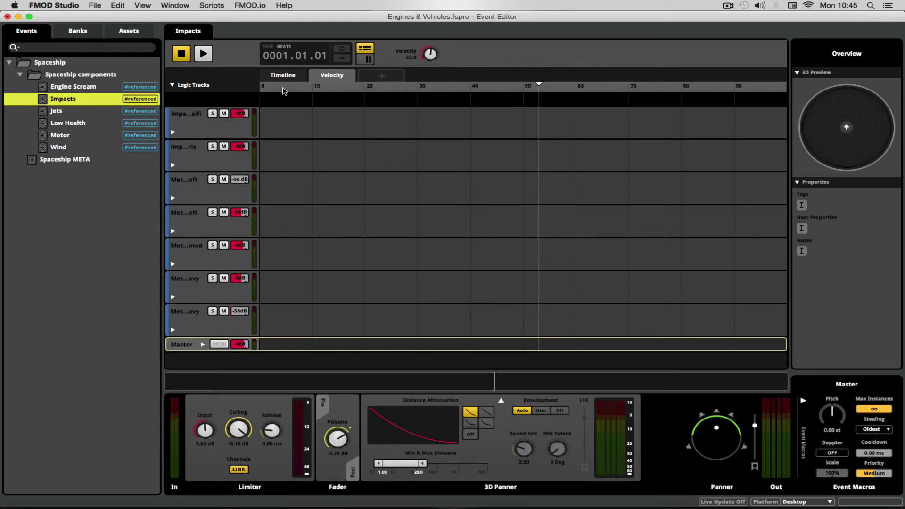
{"action": "left_click", "coordinate": [280, 76]}
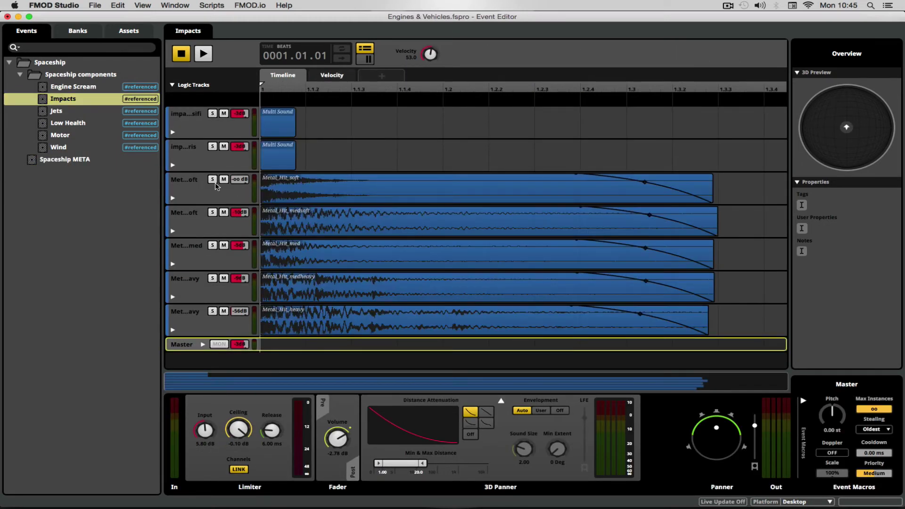
{"action": "left_click", "coordinate": [204, 54]}
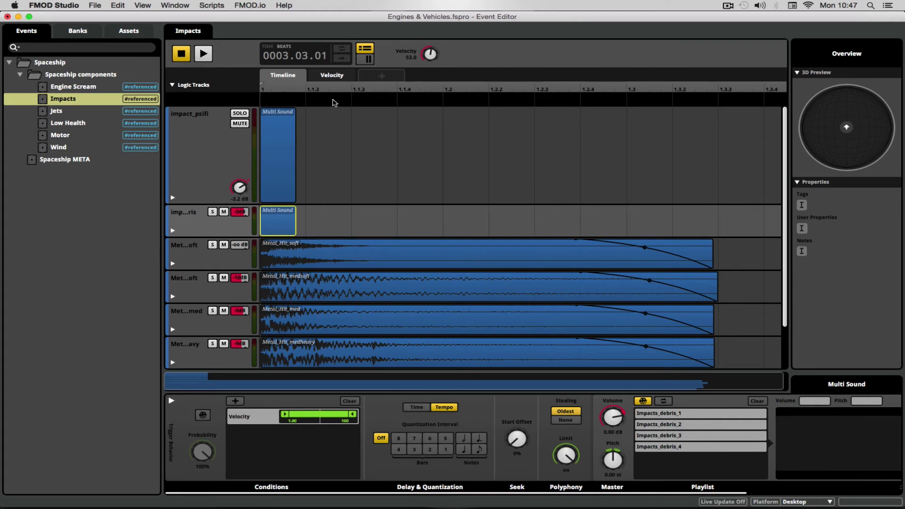
{"action": "left_click", "coordinate": [332, 76]}
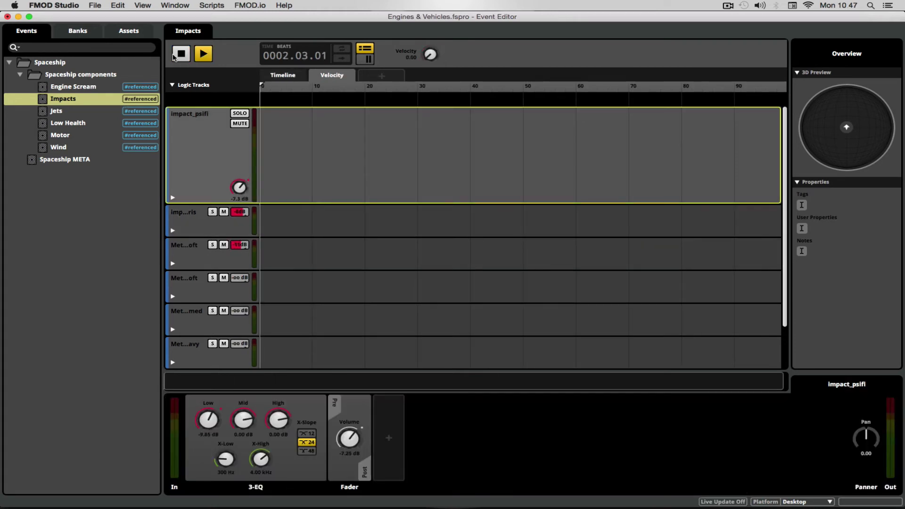
{"action": "left_click", "coordinate": [180, 55]}
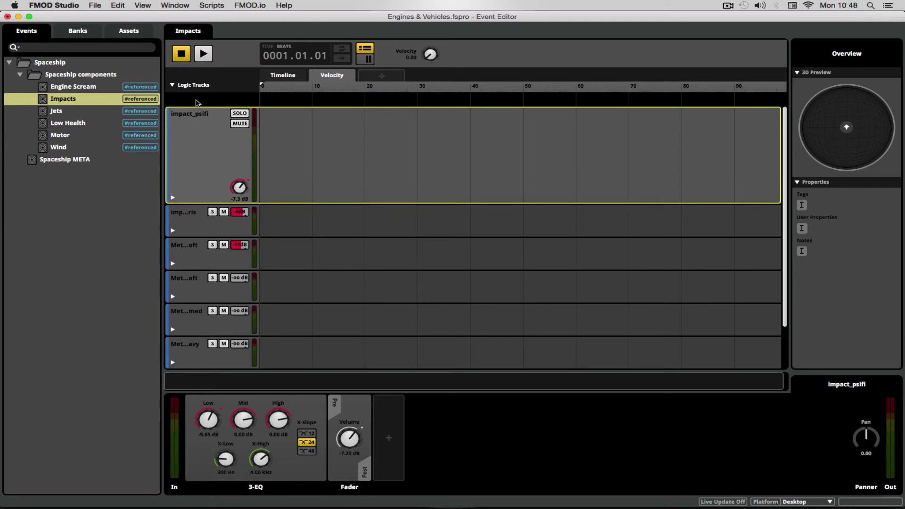
Play the Impacts event at Velocity values of 0, about 25, about 65 and 100, and stop playback
{"action": "left_click", "coordinate": [204, 54]}
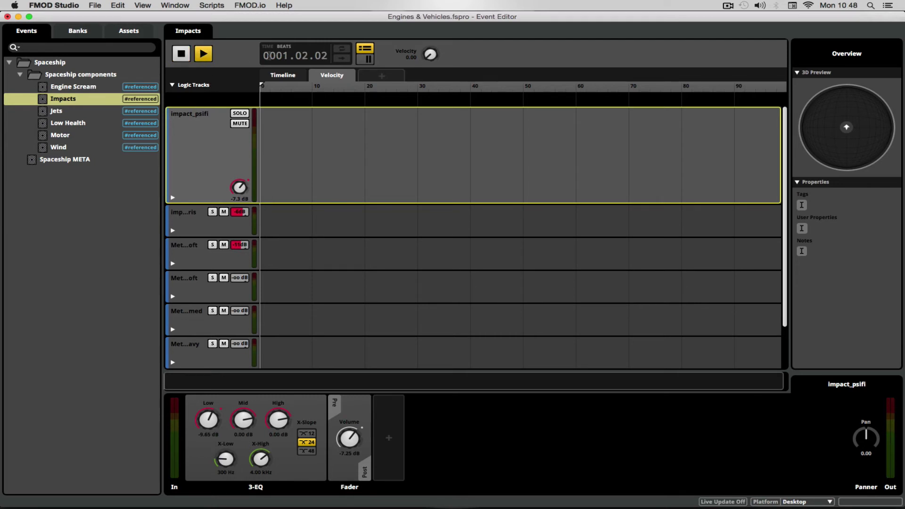
{"action": "left_click_drag", "start_coordinate": [430, 54], "coordinate": [430, 44]}
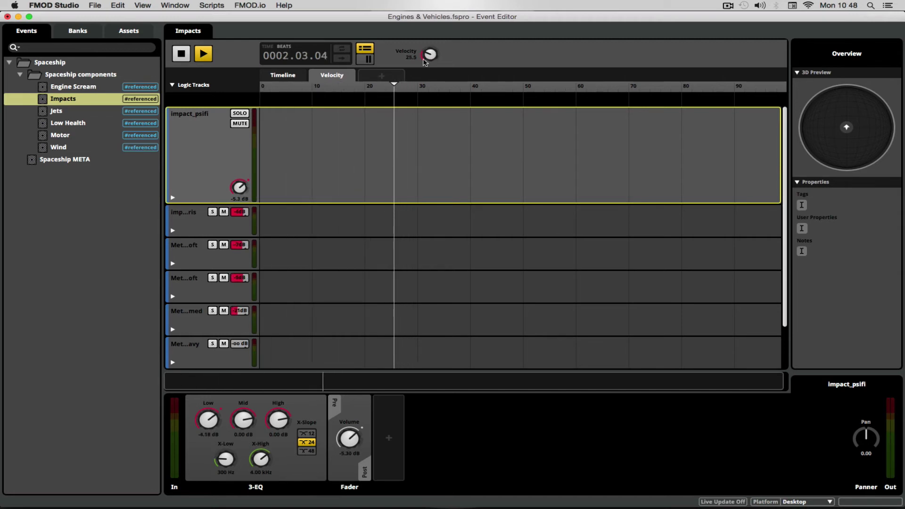
{"action": "left_click", "coordinate": [204, 55]}
{"action": "left_click", "coordinate": [600, 89]}
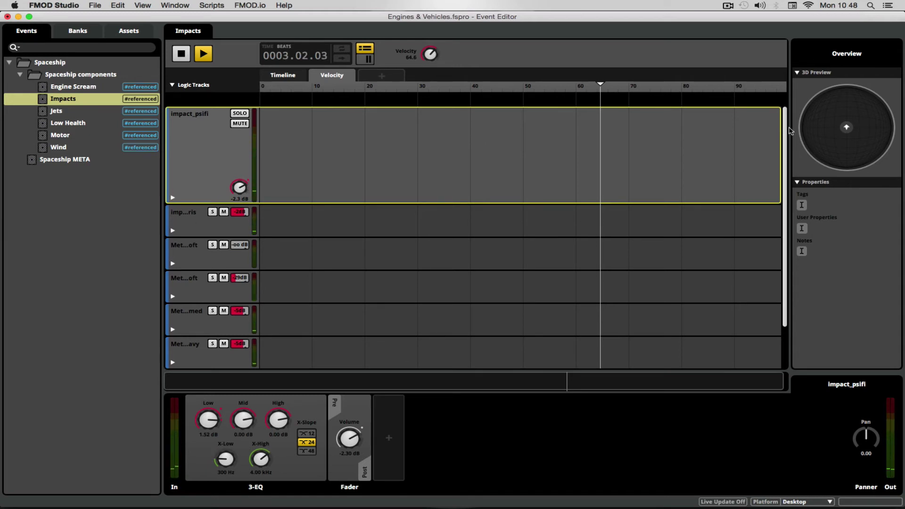
{"action": "left_click_drag", "start_coordinate": [728, 89], "coordinate": [780, 88]}
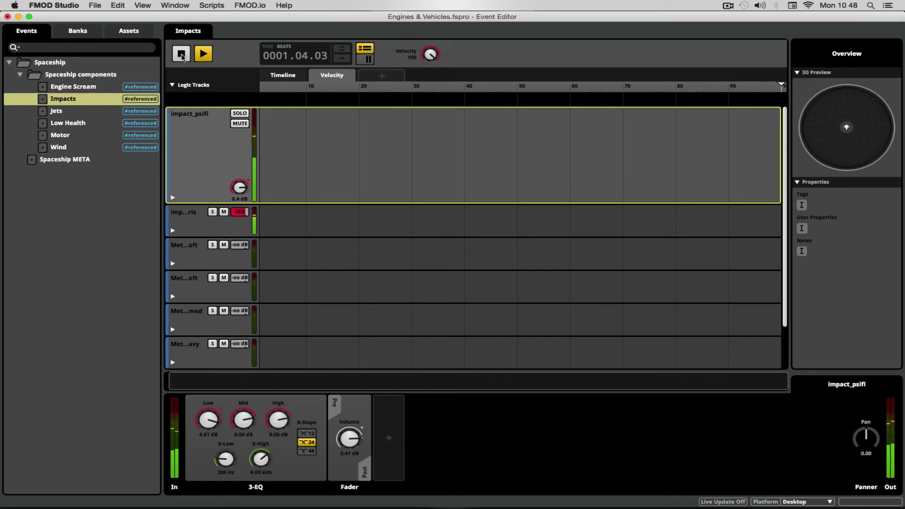
{"action": "left_click", "coordinate": [181, 55]}
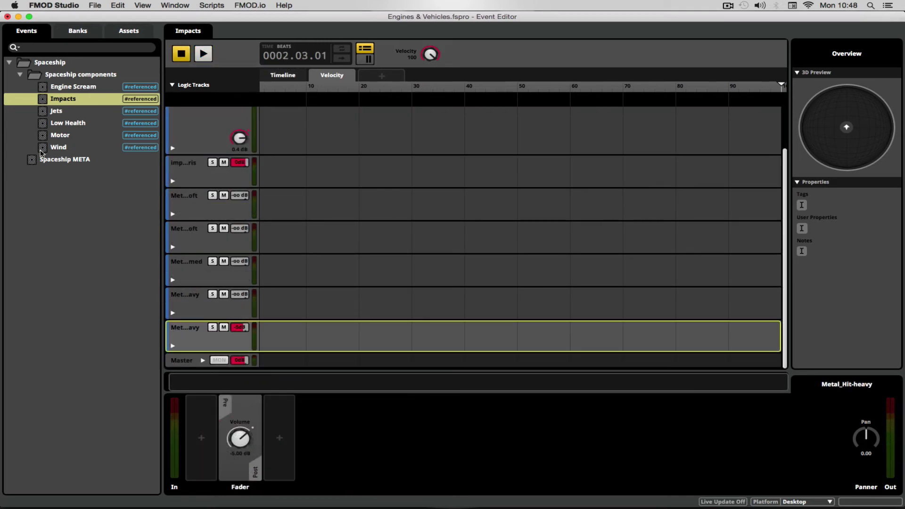
Play Spaceship META from its Timeline, trigger impacts at the current Velocity and at Velocity 100, and stop playback
{"action": "left_click", "coordinate": [78, 161]}
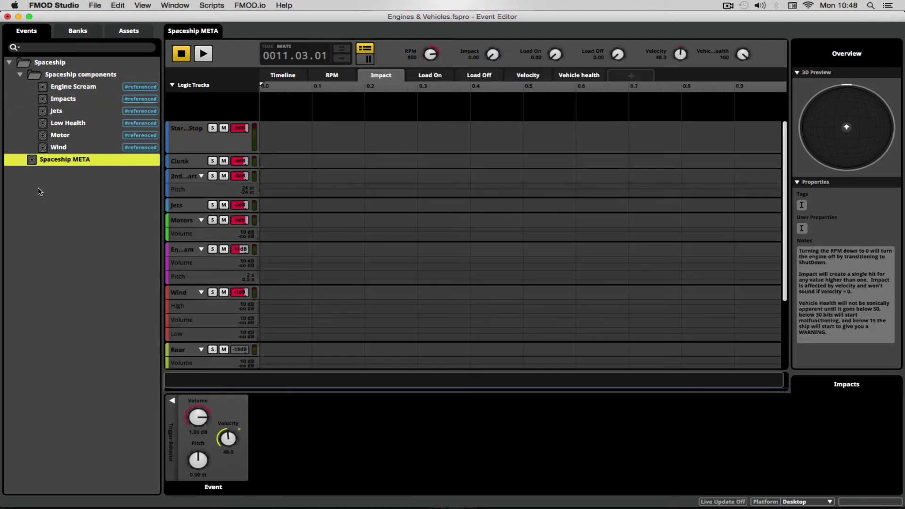
{"action": "key", "text": "space"}
{"action": "left_click", "coordinate": [296, 76]}
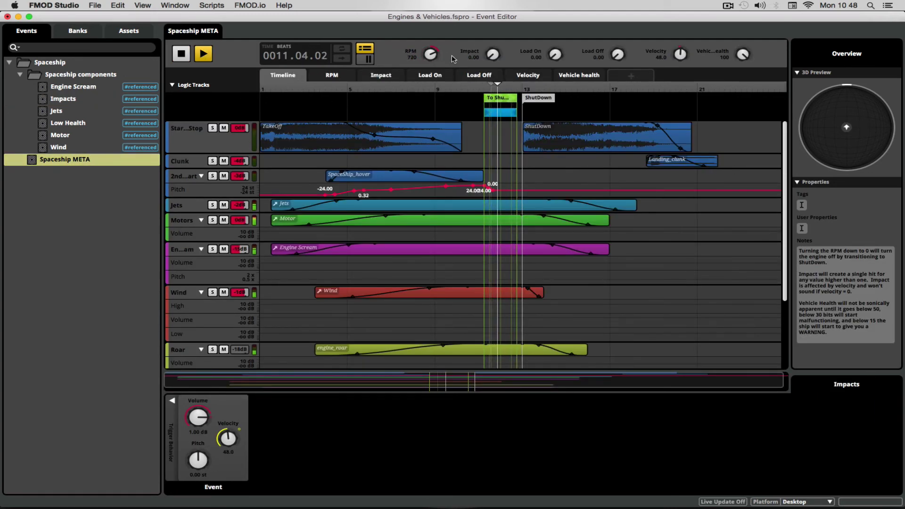
{"action": "left_click_drag", "start_coordinate": [491, 59], "coordinate": [491, 62]}
{"action": "left_click_drag", "start_coordinate": [685, 56], "coordinate": [685, 44]}
{"action": "left_click_drag", "start_coordinate": [493, 55], "coordinate": [493, 51]}
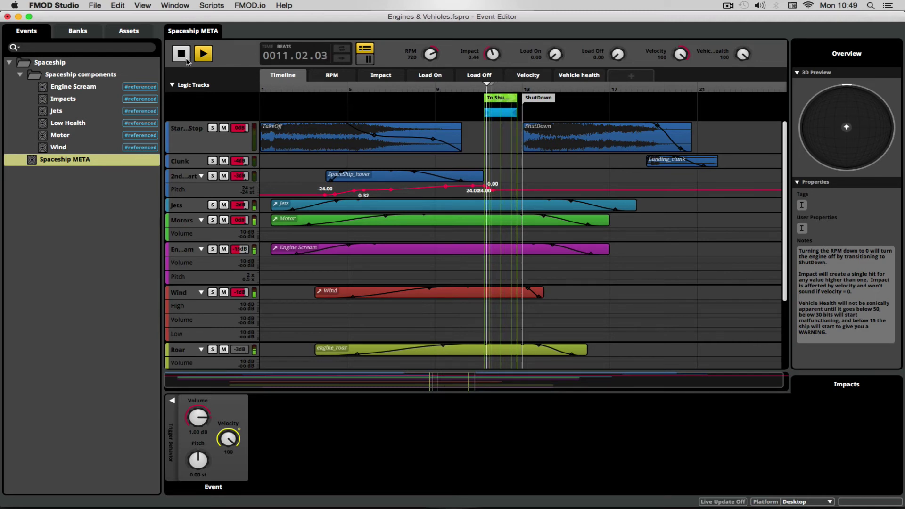
{"action": "key", "text": "space"}
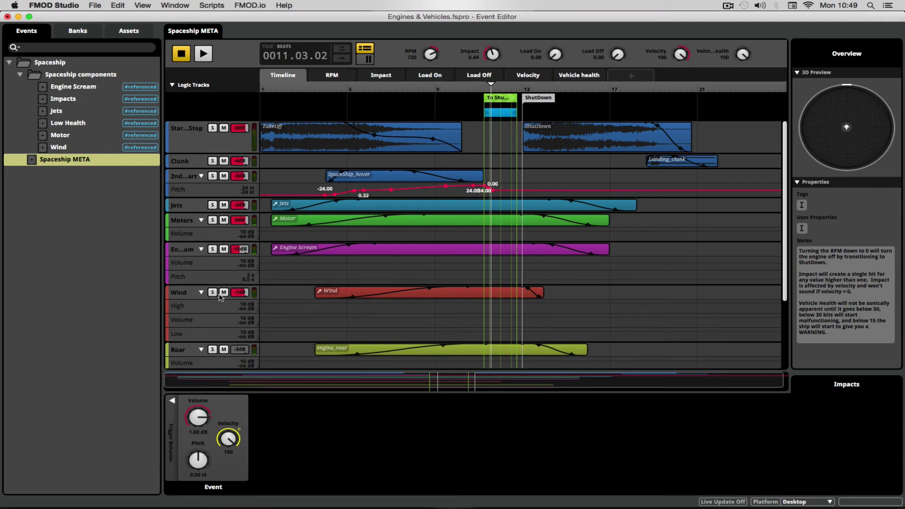
Collapse the automation lanes of the Roar, Engine Scream, Motors and second start tracks
{"action": "left_click", "coordinate": [201, 350]}
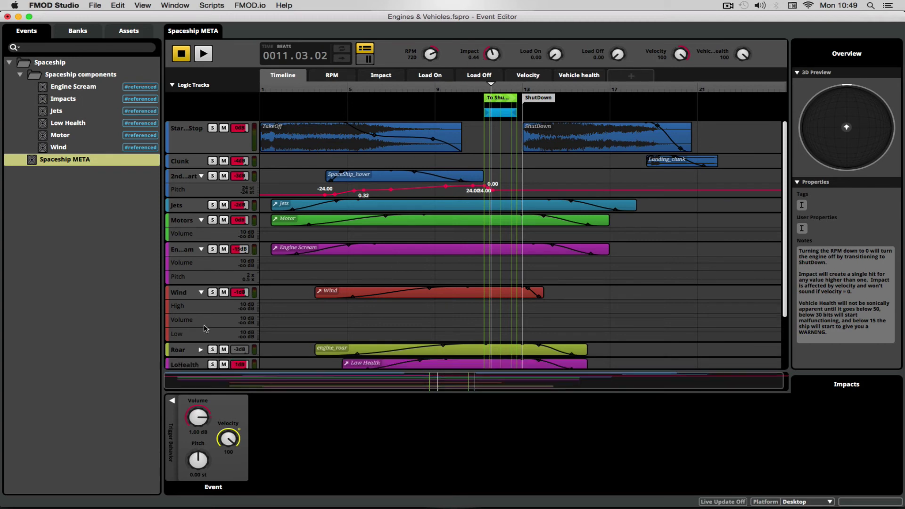
{"action": "left_click", "coordinate": [201, 292]}
{"action": "left_click", "coordinate": [202, 249]}
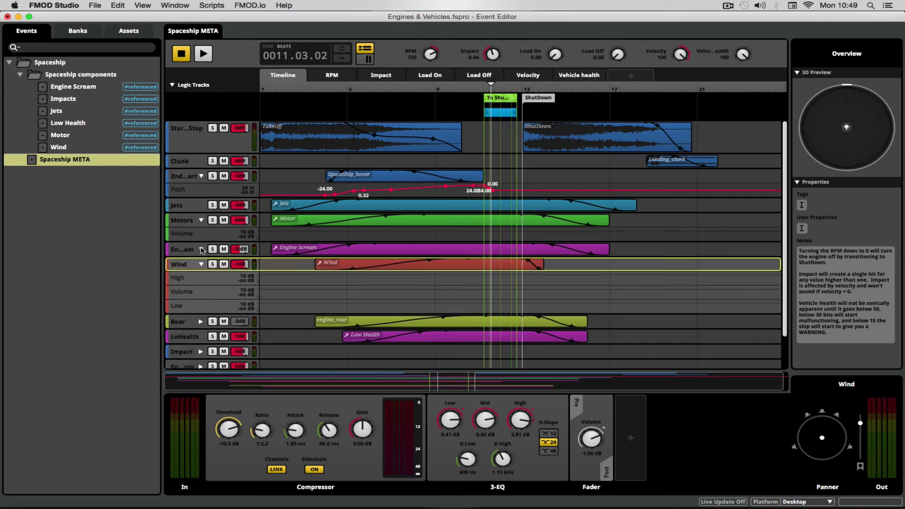
{"action": "left_click", "coordinate": [201, 220]}
{"action": "left_click", "coordinate": [201, 176]}
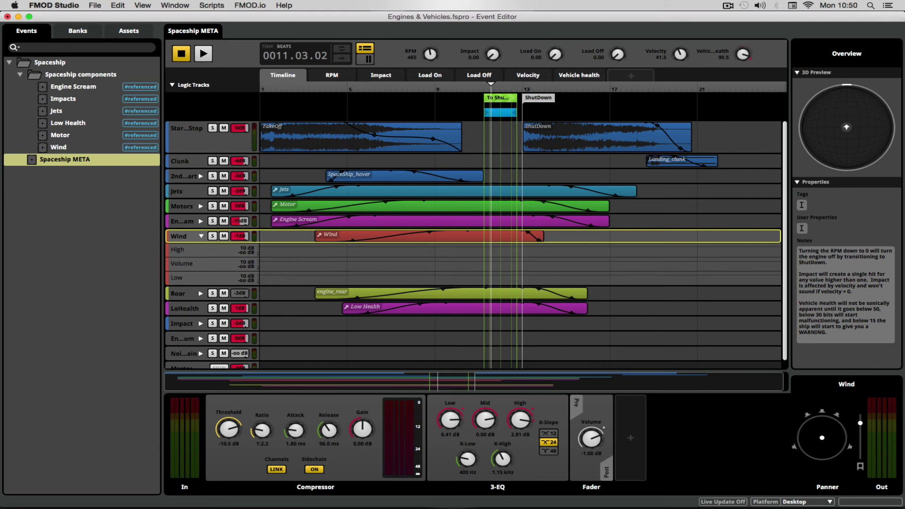
Play Spaceship META at 770 RPM while lowering Vehicle health in stages through about 46 and 16 to 4.5
{"action": "left_click", "coordinate": [204, 54]}
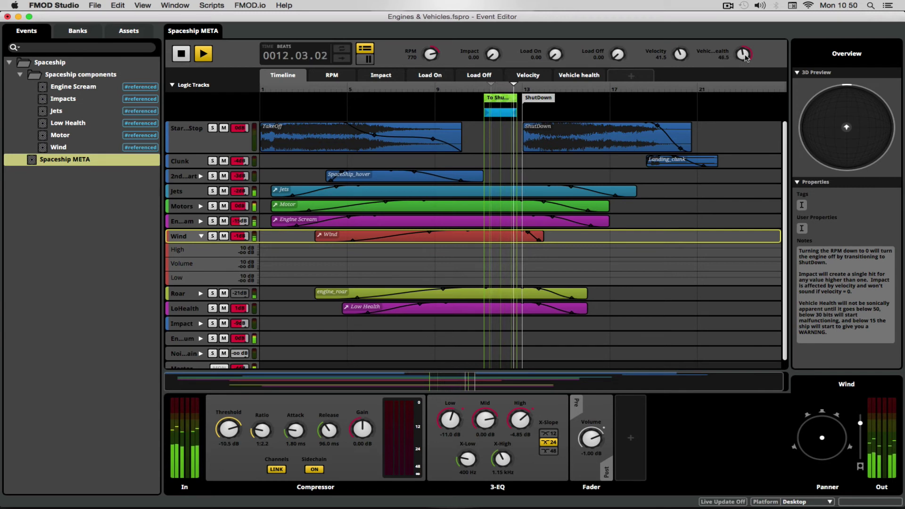
{"action": "left_click_drag", "start_coordinate": [744, 55], "coordinate": [745, 78]}
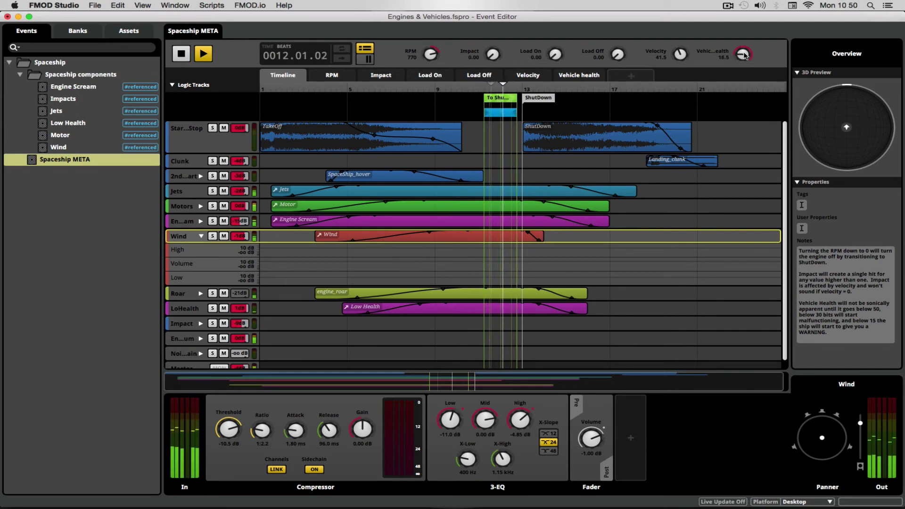
{"action": "left_click_drag", "start_coordinate": [746, 56], "coordinate": [745, 59]}
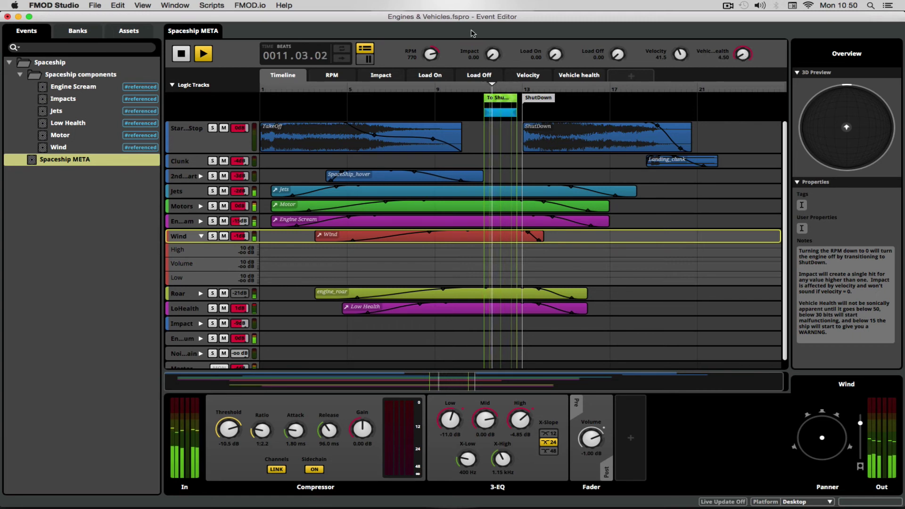
Lower Spaceship META's RPM to 660 and 450 and Vehicle health to 0 during playback, and stop playback
{"action": "left_click_drag", "start_coordinate": [430, 54], "coordinate": [431, 61]}
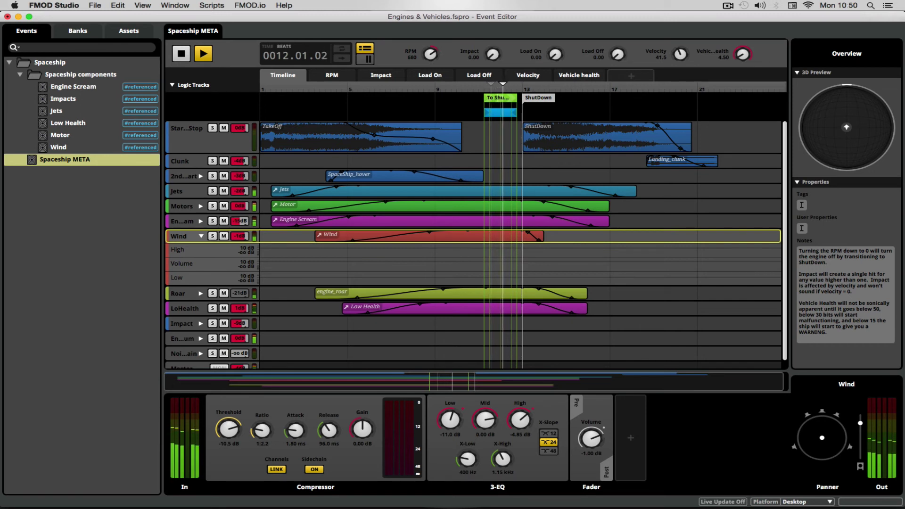
{"action": "left_click_drag", "start_coordinate": [431, 61], "coordinate": [430, 58]}
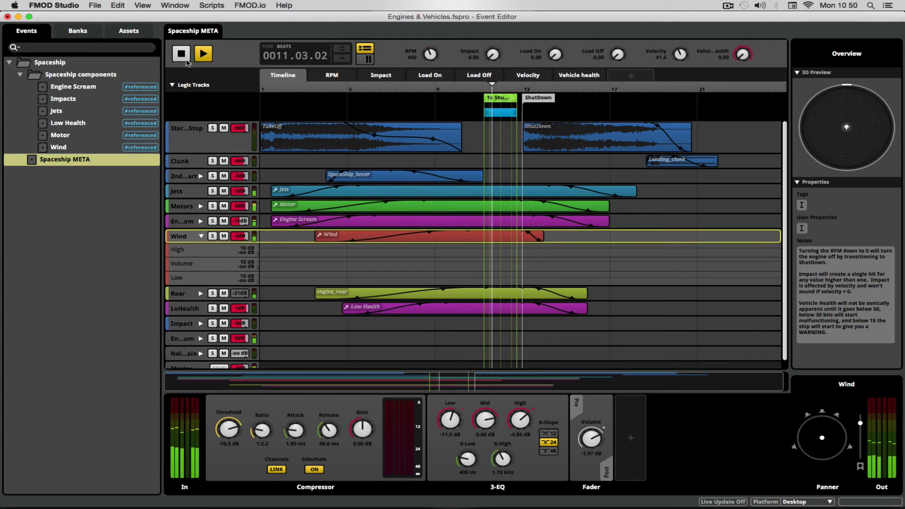
{"action": "key", "text": "space"}
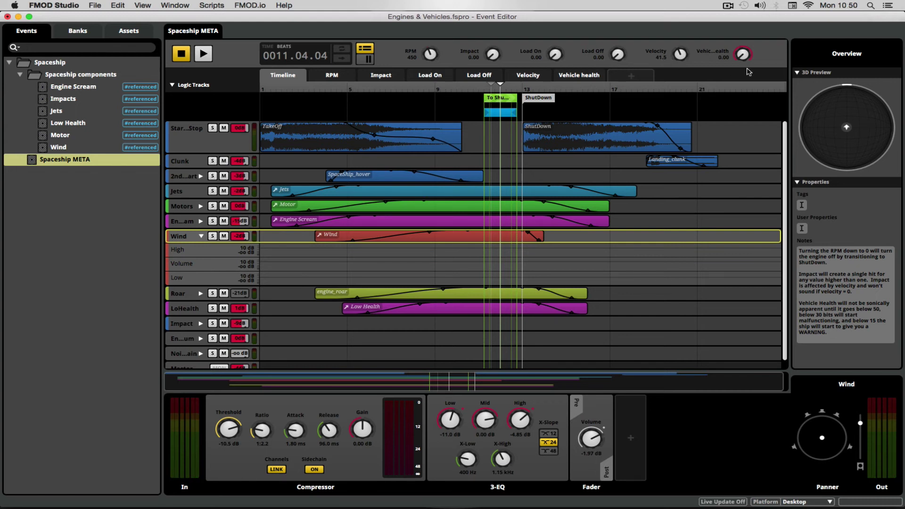
Play the Low Health event while lowering Vehicle health through about 28, 18 and 2.5, and stop playback
{"action": "left_click", "coordinate": [573, 77]}
{"action": "scroll", "coordinate": [400, 229], "scroll_direction": "down", "scroll_amount": 1}
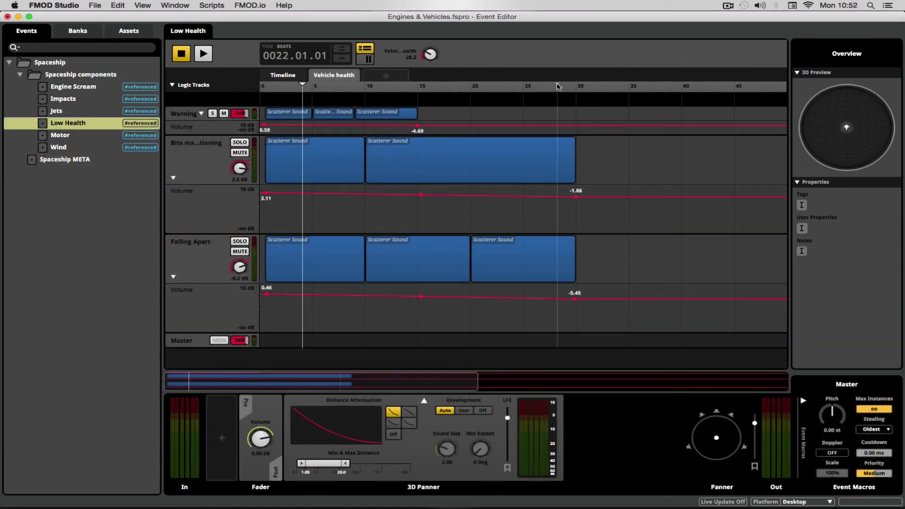
{"action": "left_click", "coordinate": [557, 87]}
{"action": "left_click", "coordinate": [449, 89]}
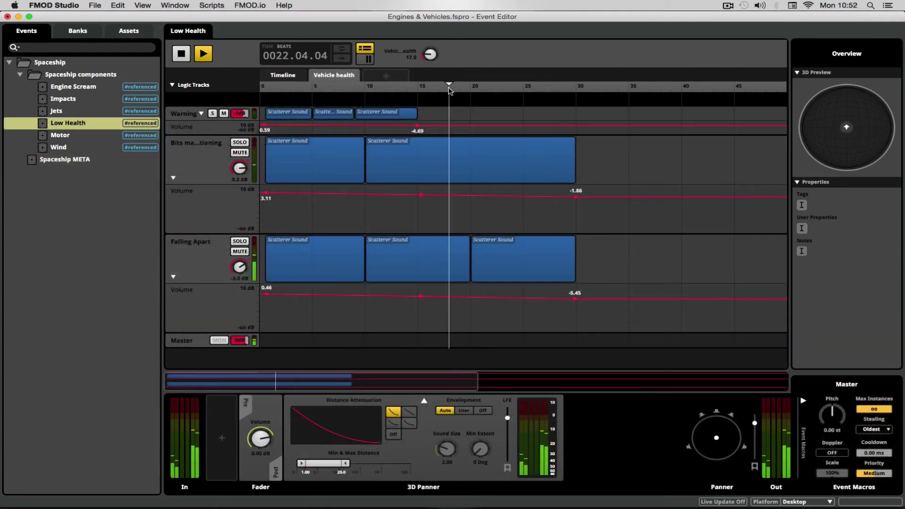
{"action": "left_click_drag", "start_coordinate": [449, 89], "coordinate": [286, 89]}
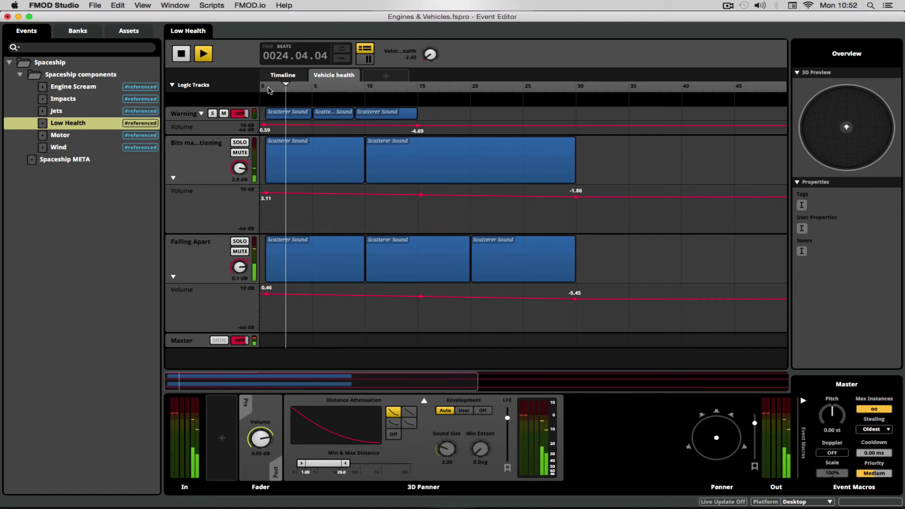
{"action": "key", "text": "space"}
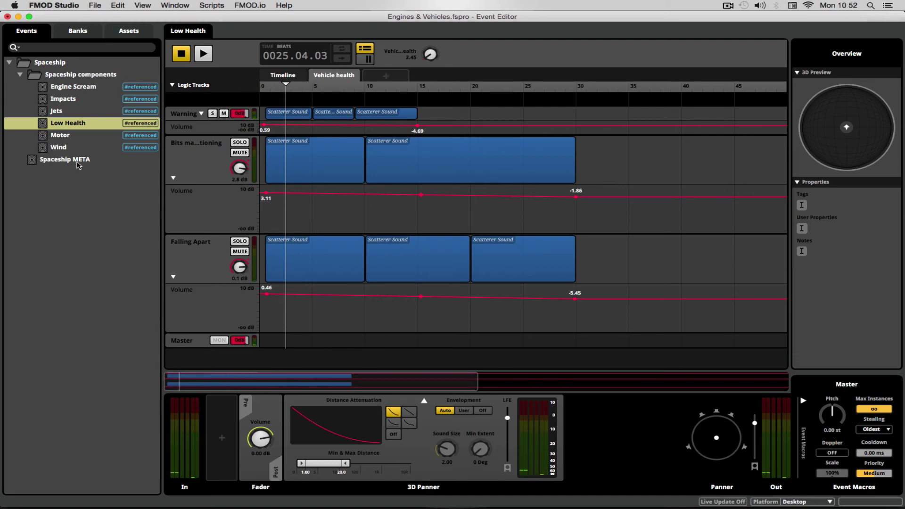
Examine Spaceship META's Noise SideChain track, its Noise_for_sidechain sound, and its Cutoff freq and Depth automation over Vehicle health
{"action": "left_click", "coordinate": [57, 162]}
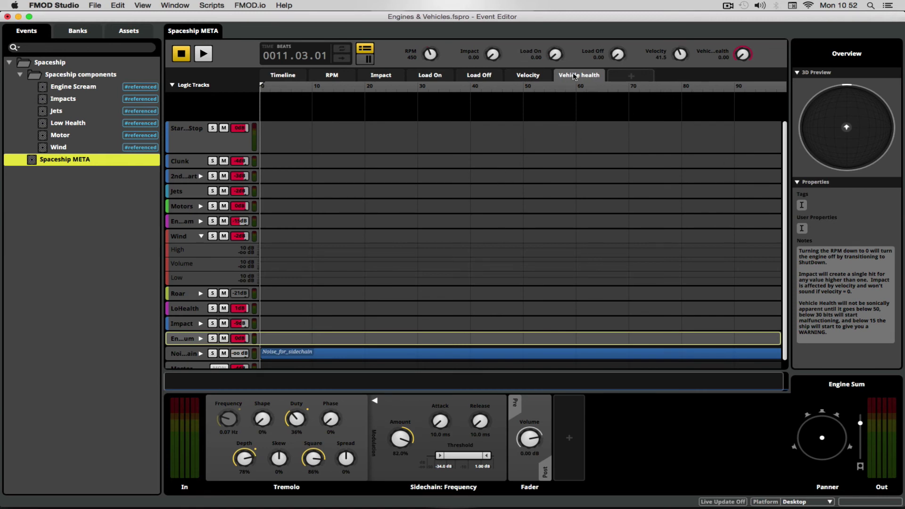
{"action": "scroll", "coordinate": [518, 254], "scroll_direction": "down", "scroll_amount": 1}
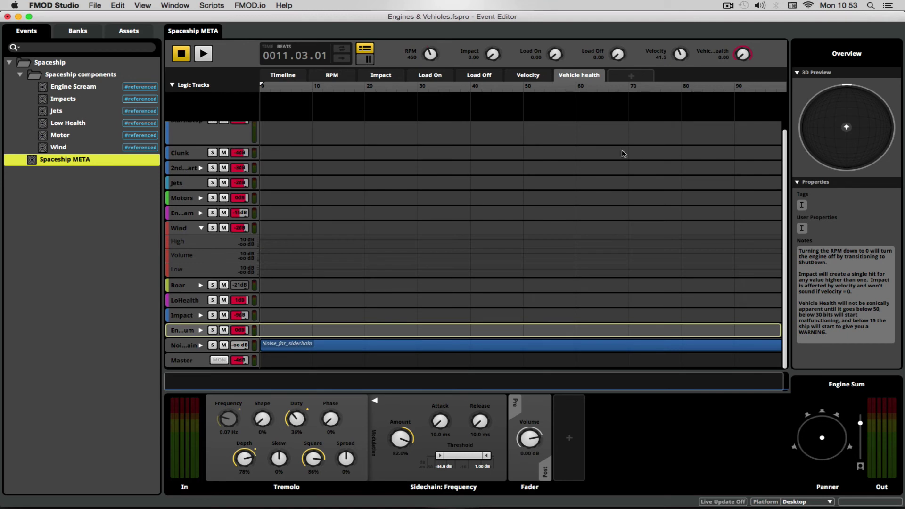
{"action": "left_click", "coordinate": [186, 348]}
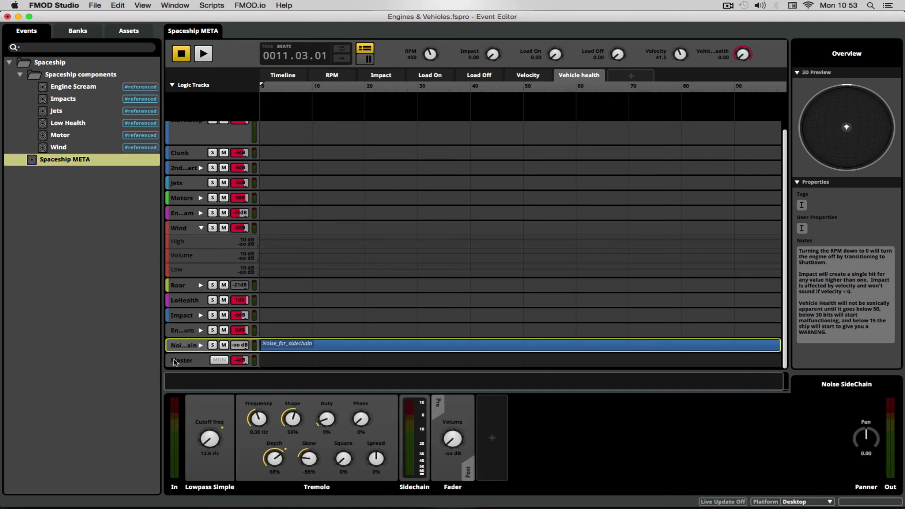
{"action": "left_click", "coordinate": [372, 352]}
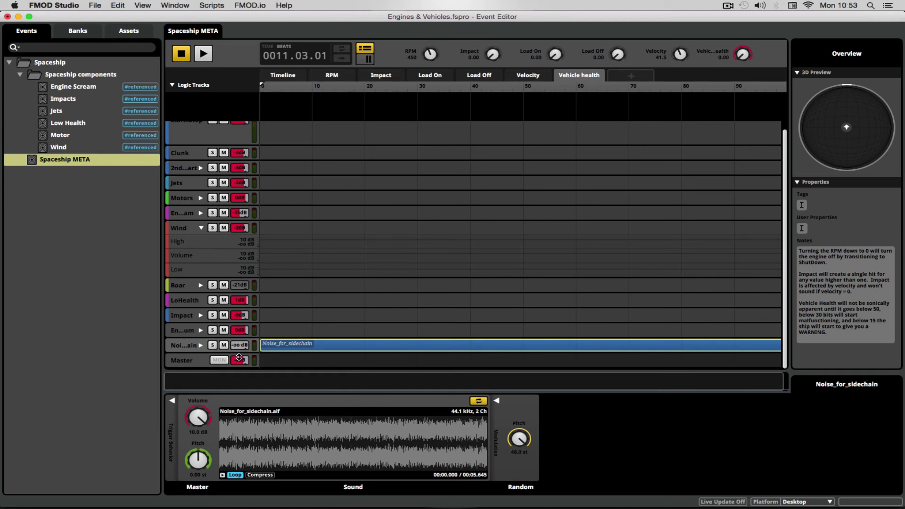
{"action": "left_click", "coordinate": [223, 476]}
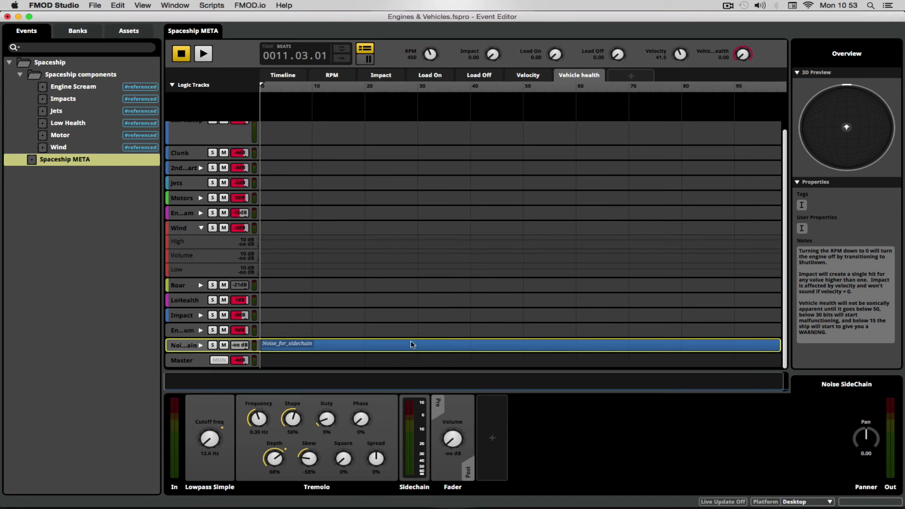
{"action": "left_click", "coordinate": [201, 346]}
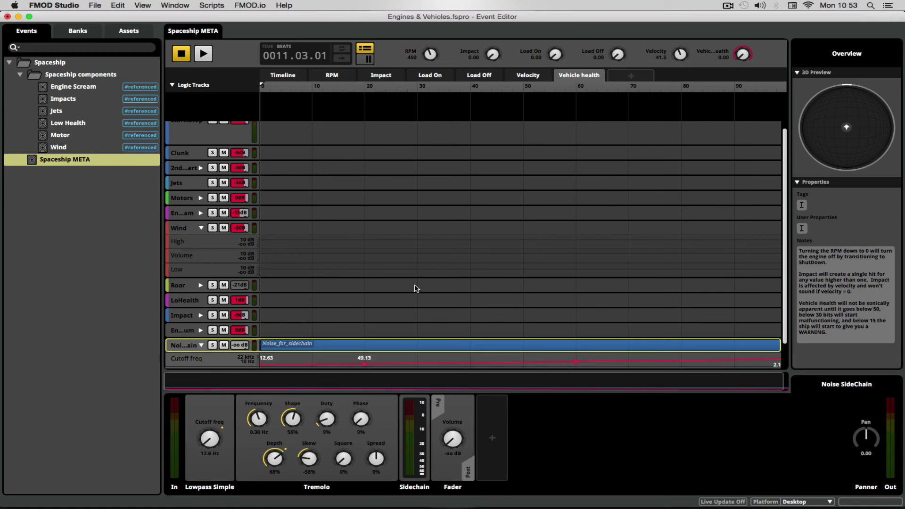
{"action": "scroll", "coordinate": [415, 285], "scroll_direction": "down", "scroll_amount": 2}
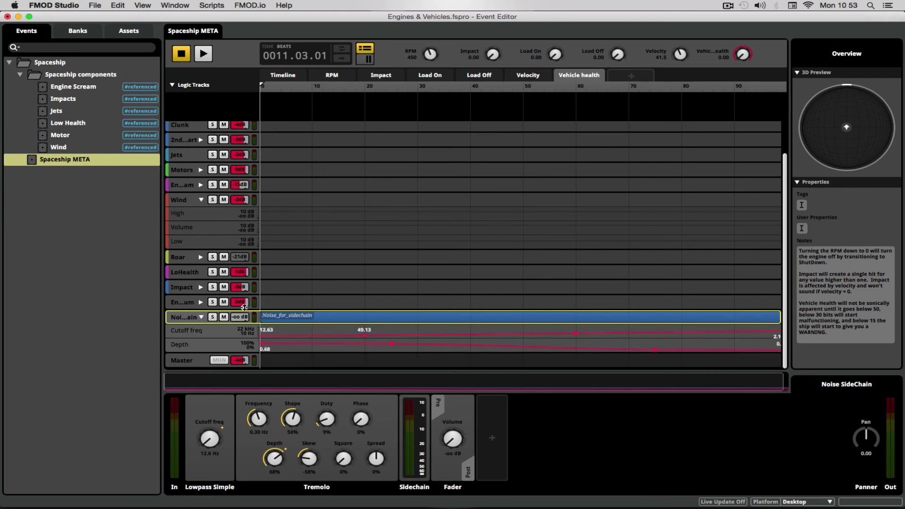
Solo and play the Noise SideChain track at Vehicle health values of 100, about 80, 37, 20 and 1.7, and stop playback
{"action": "key", "text": "s"}
{"action": "key", "text": "space"}
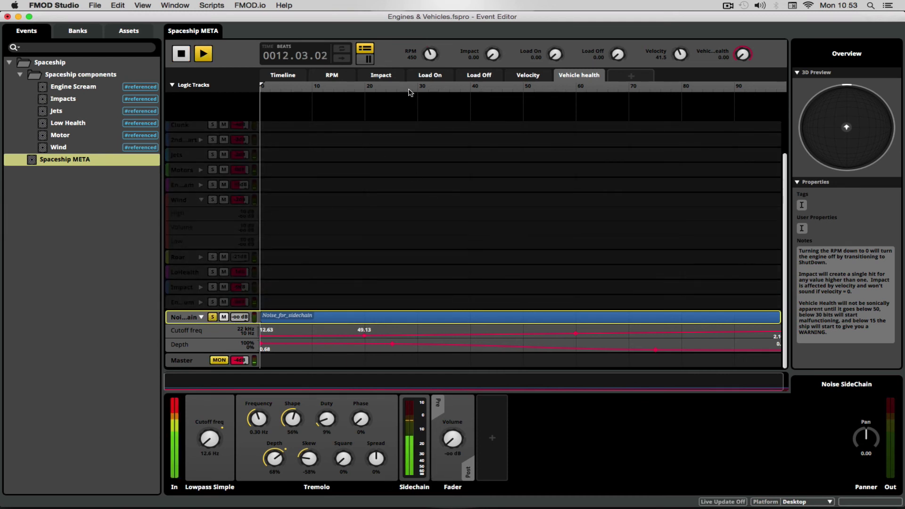
{"action": "mouse_move", "coordinate": [361, 87]}
{"action": "left_mouse_down"}
{"action": "mouse_move", "coordinate": [743, 90]}
{"action": "mouse_move", "coordinate": [793, 104]}
{"action": "left_mouse_up"}
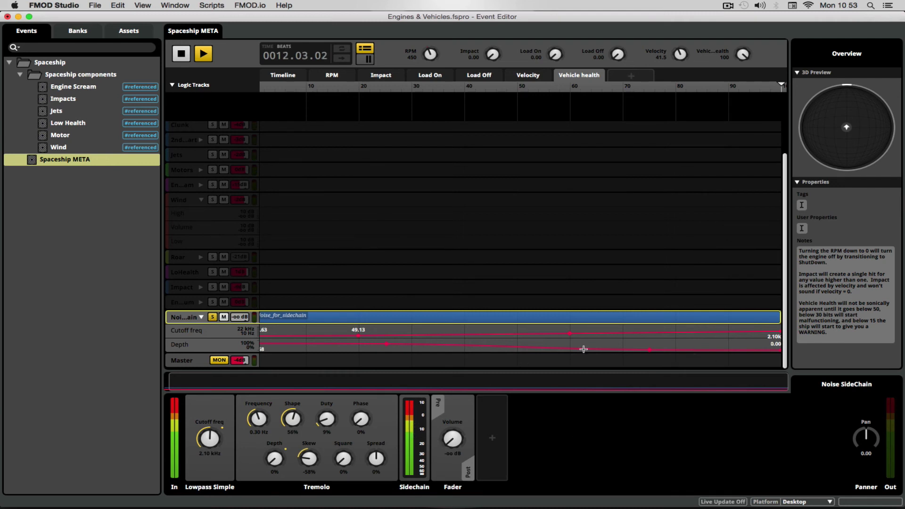
{"action": "left_click", "coordinate": [680, 93]}
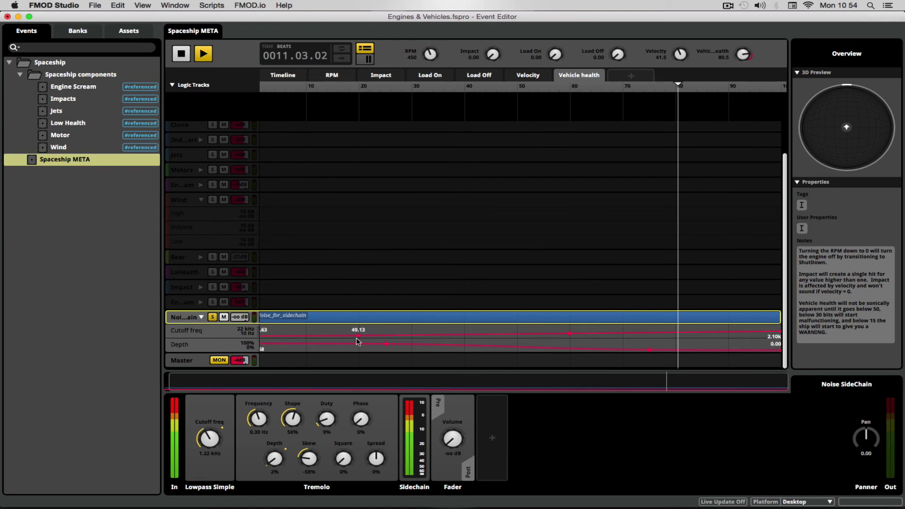
{"action": "left_click", "coordinate": [447, 88]}
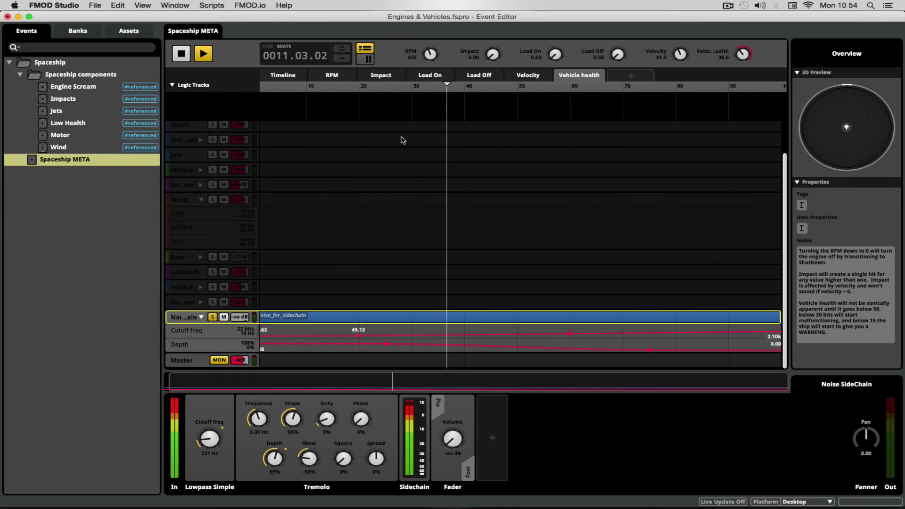
{"action": "left_click", "coordinate": [361, 90]}
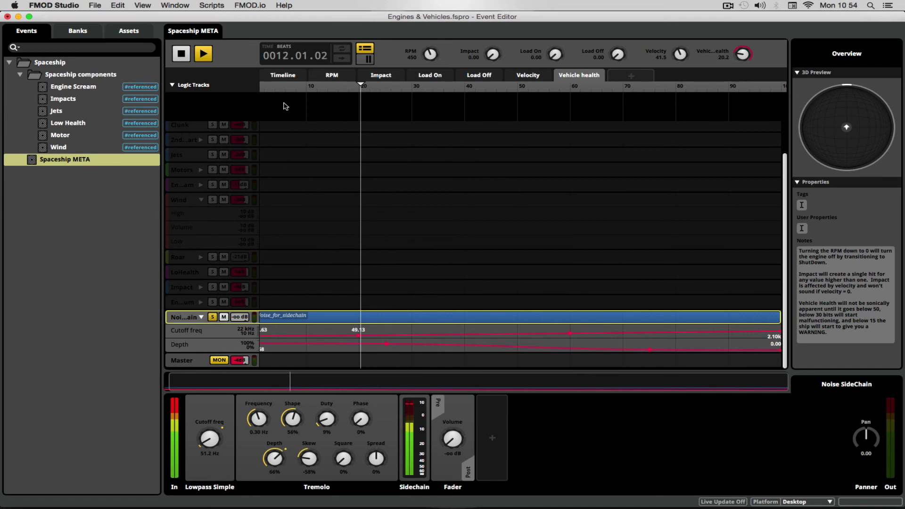
{"action": "left_click_drag", "start_coordinate": [286, 90], "coordinate": [270, 98]}
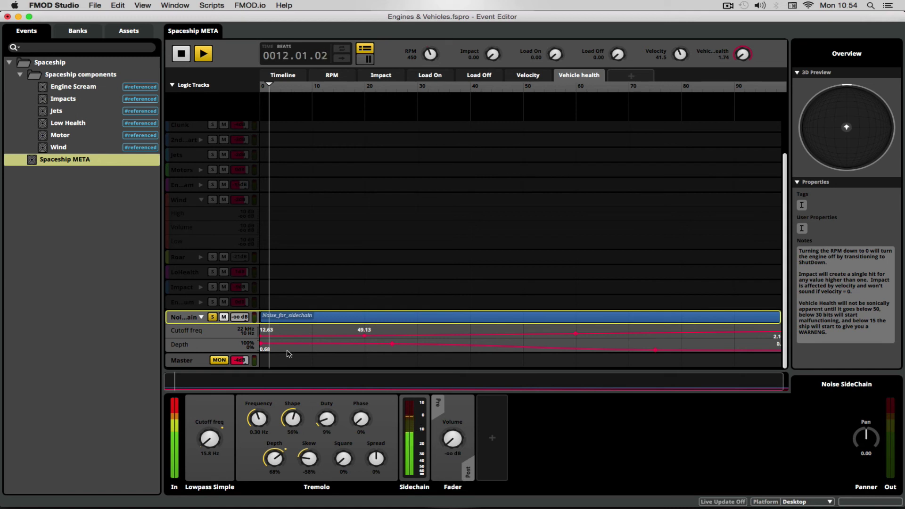
{"action": "key", "text": "space"}
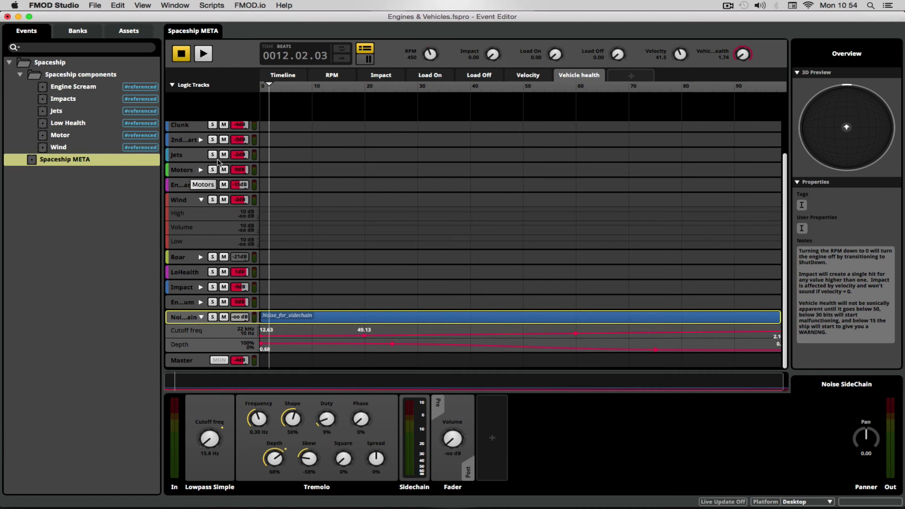
Play the full Spaceship META mix while lowering Vehicle health from about 78 to 4.5, and stop playback
{"action": "left_click", "coordinate": [669, 90]}
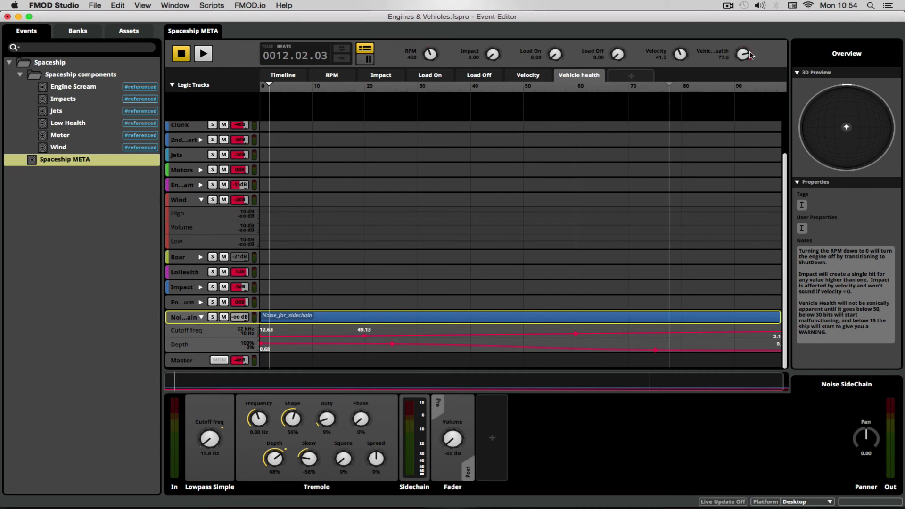
{"action": "key", "text": "space"}
{"action": "left_click_drag", "start_coordinate": [749, 55], "coordinate": [750, 92]}
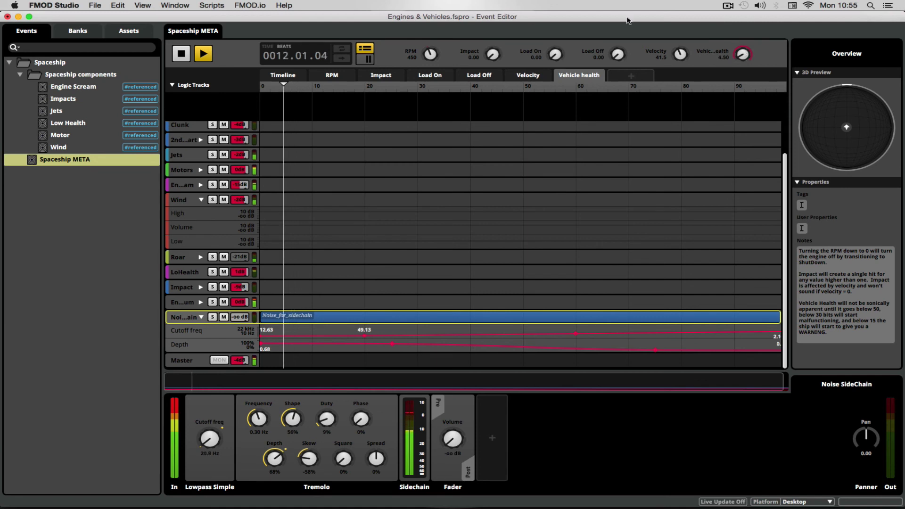
{"action": "left_click", "coordinate": [183, 57]}
{"action": "left_click", "coordinate": [182, 54]}
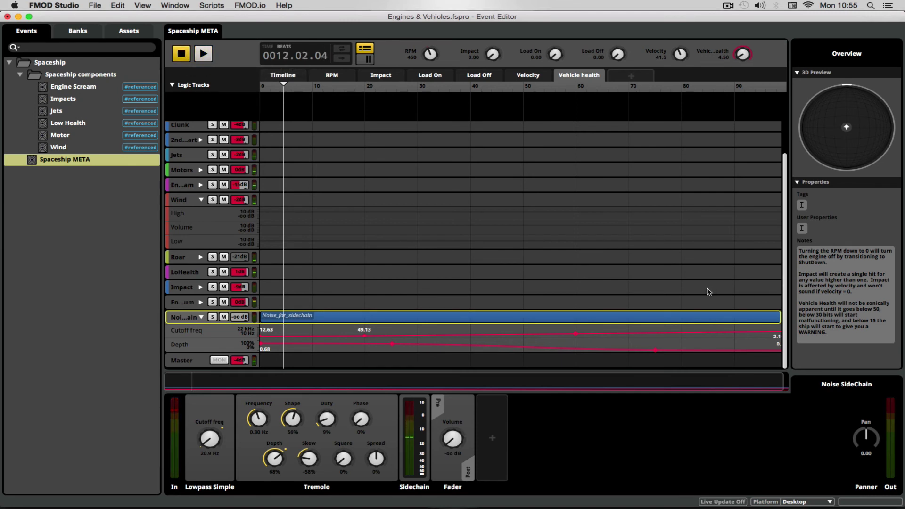
Show the Engine Sum track's Tremolo and sidechain settings while playing Spaceship META at Vehicle health 4.5, and stop playback
{"action": "left_click", "coordinate": [217, 343]}
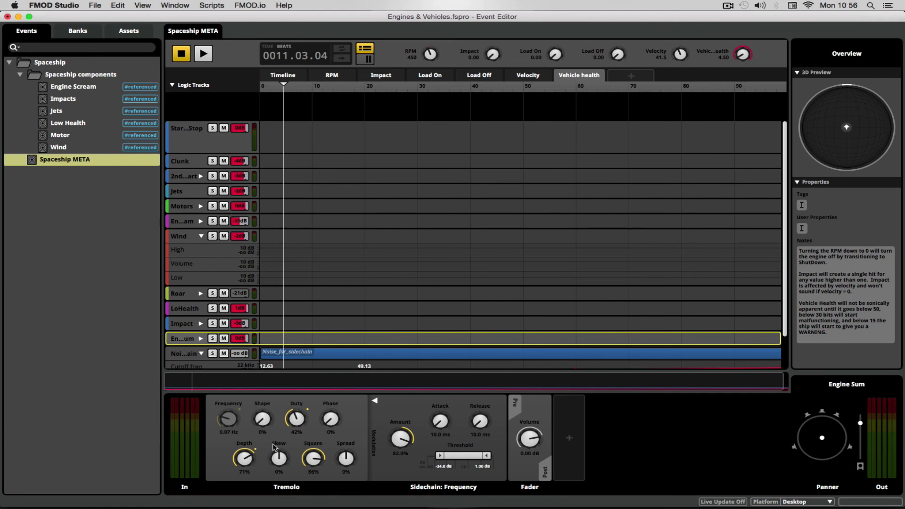
{"action": "left_click", "coordinate": [204, 55]}
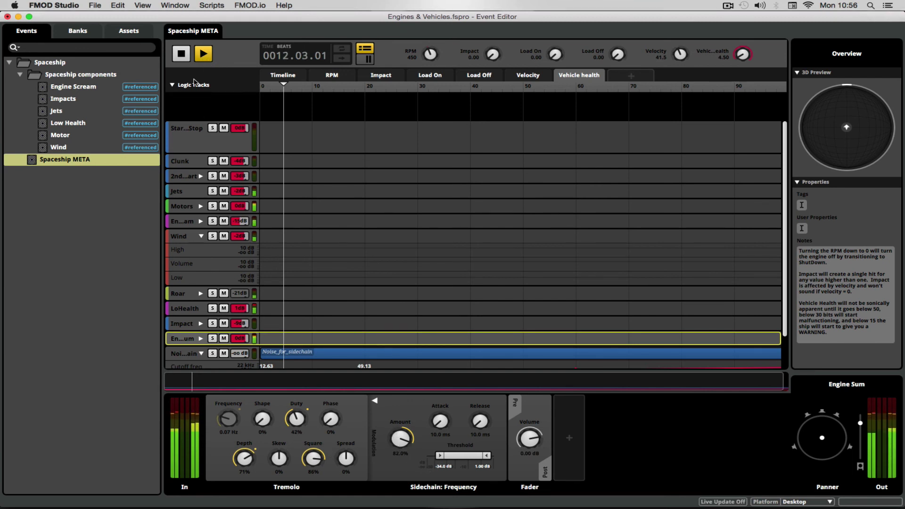
{"action": "left_click", "coordinate": [181, 53]}
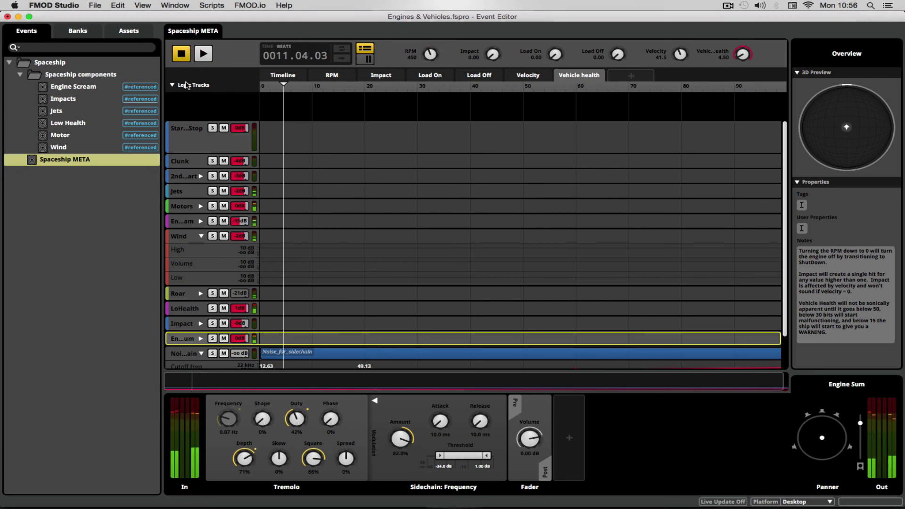
Collapse the automation lanes of the Noise SideChain and Wind tracks, and show the TakeOff sound from the Timeline
{"action": "scroll", "coordinate": [523, 294], "scroll_direction": "down", "scroll_amount": 3}
{"action": "left_click", "coordinate": [202, 317]}
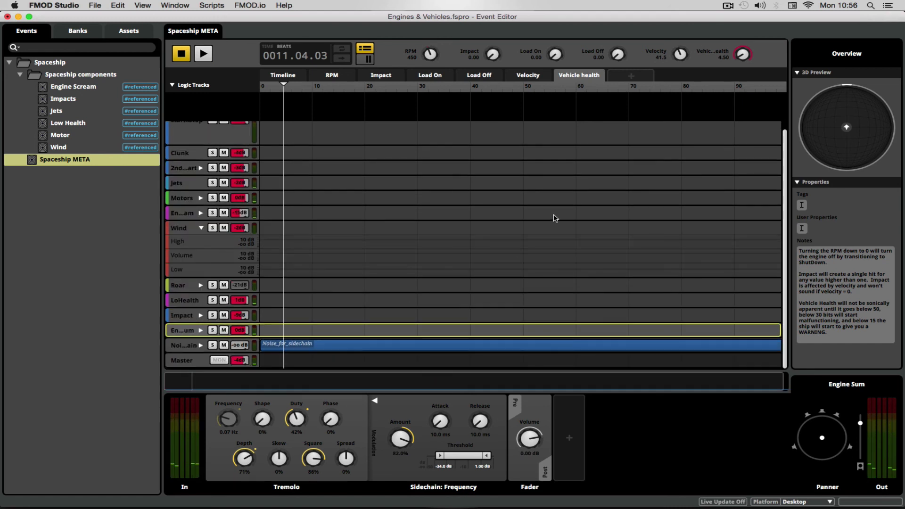
{"action": "scroll", "coordinate": [549, 215], "scroll_direction": "up", "scroll_amount": 1}
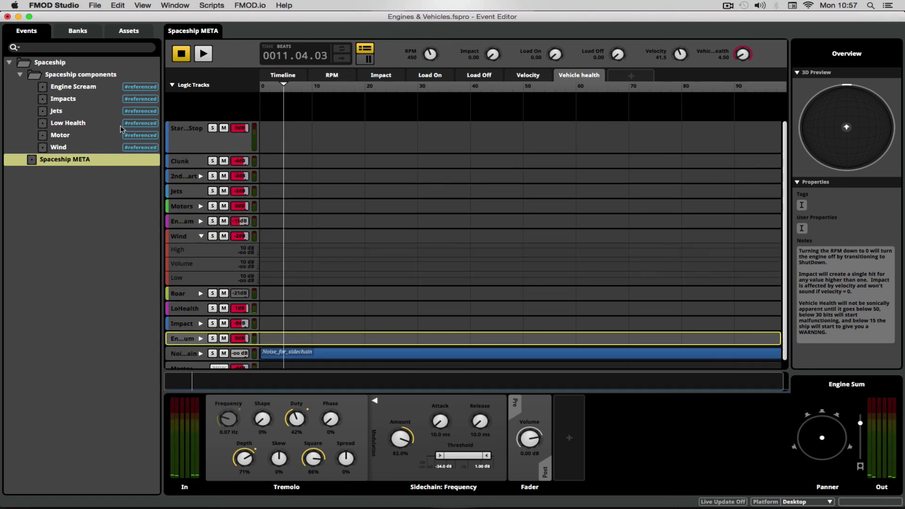
{"action": "left_click", "coordinate": [273, 74]}
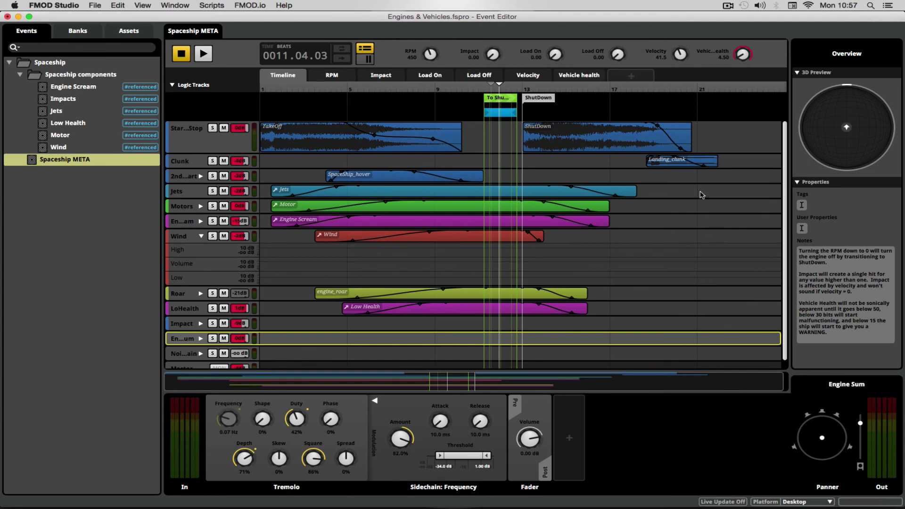
{"action": "left_click", "coordinate": [298, 137]}
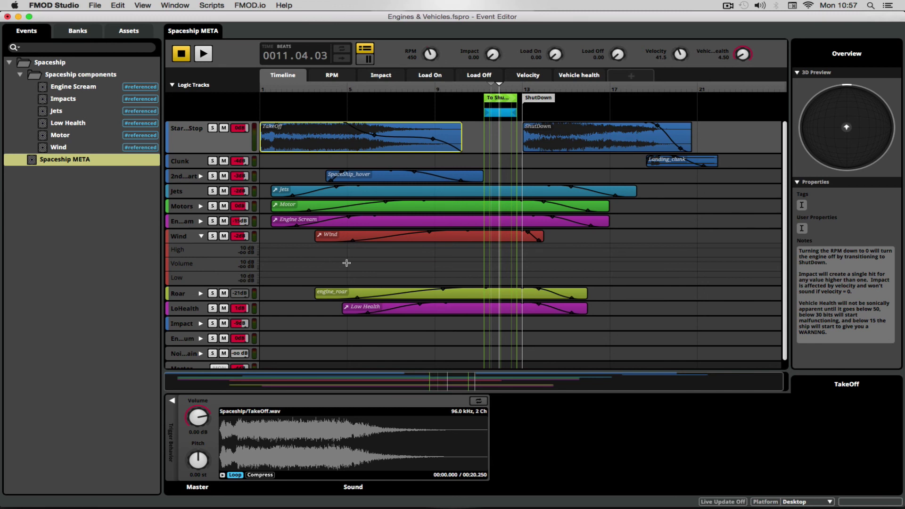
{"action": "left_click", "coordinate": [202, 236]}
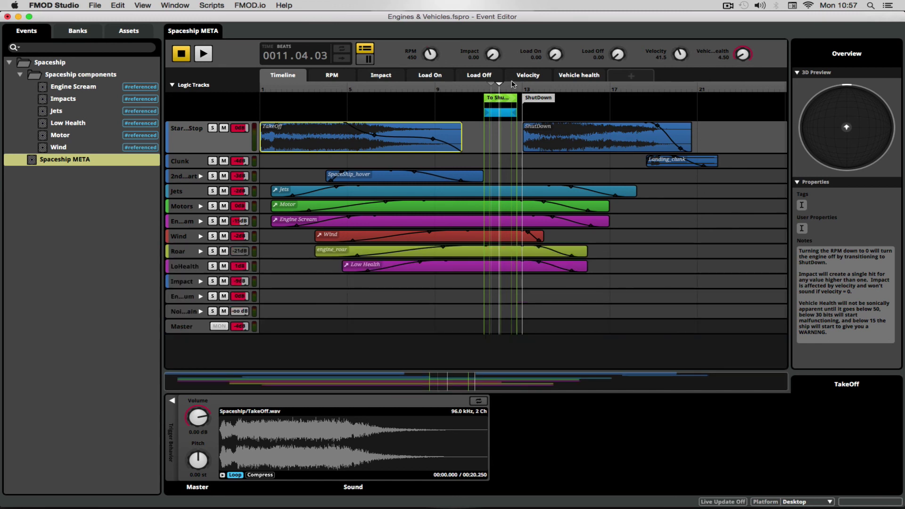
Examine the Timeline's shutdown transition region conditions and the ShutDown marker, and return the playhead to the start
{"action": "left_click", "coordinate": [500, 100]}
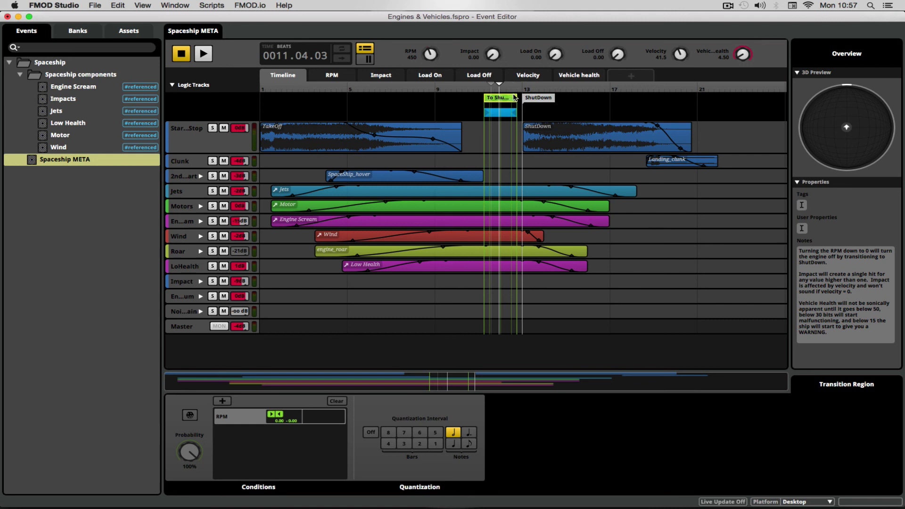
{"action": "left_click", "coordinate": [539, 99]}
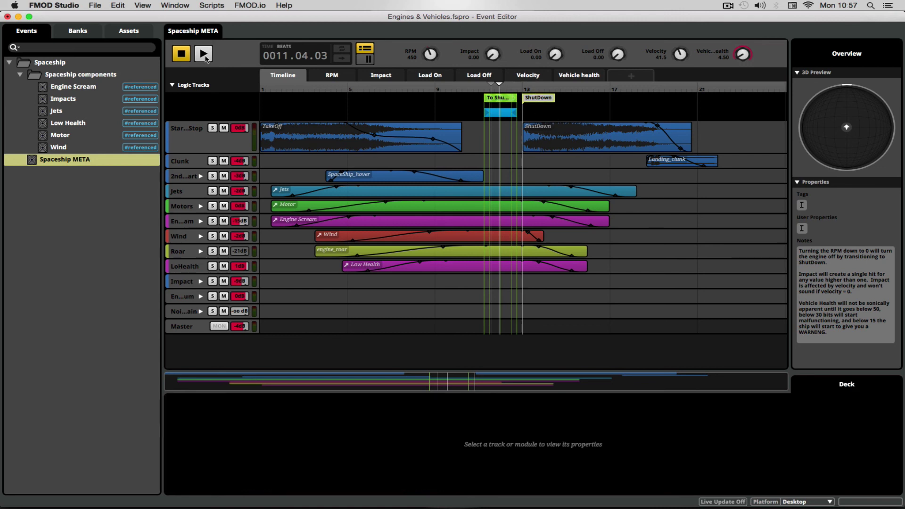
{"action": "left_click", "coordinate": [182, 55]}
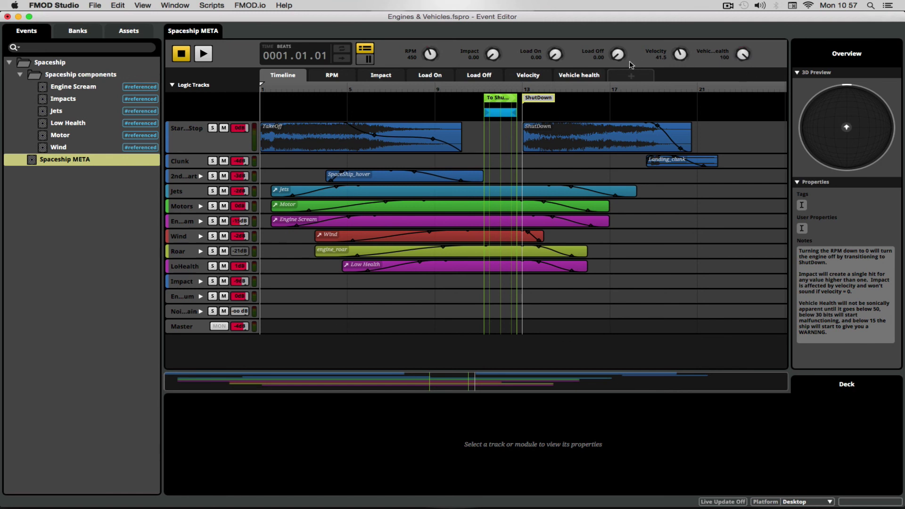
Play Spaceship META from the start while varying RPM, Load On, Load Off and Impact, and bring Velocity to 21
{"action": "left_click", "coordinate": [204, 54]}
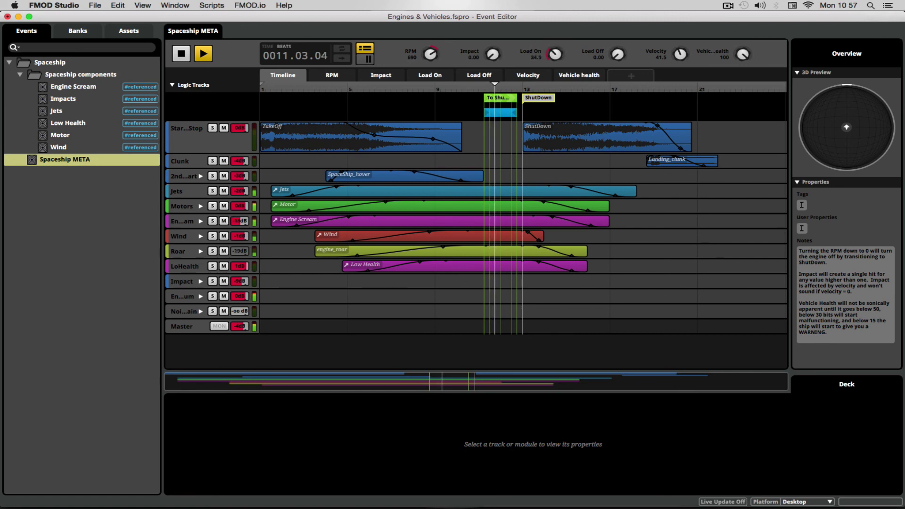
{"action": "left_click_drag", "start_coordinate": [555, 54], "coordinate": [555, 61]}
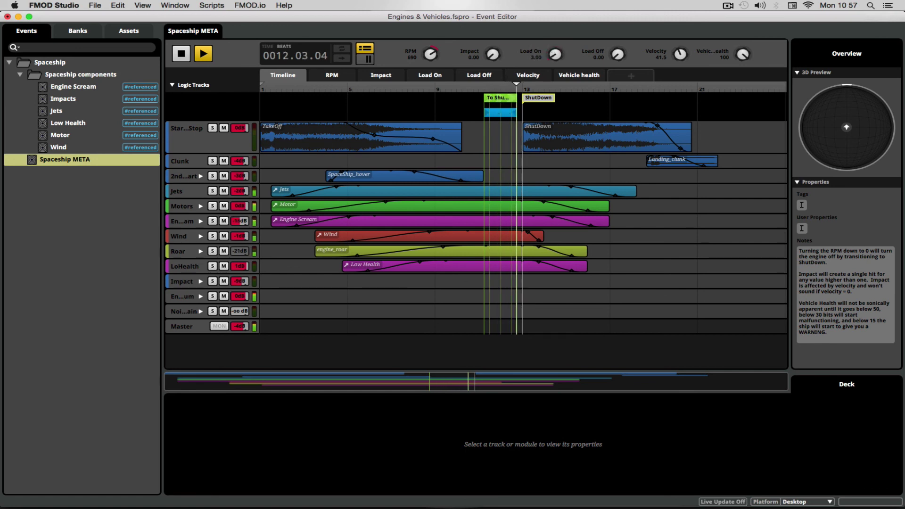
{"action": "mouse_move", "coordinate": [609, 55]}
{"action": "left_mouse_down"}
{"action": "mouse_move", "coordinate": [609, 38]}
{"action": "mouse_move", "coordinate": [609, 57]}
{"action": "left_mouse_up"}
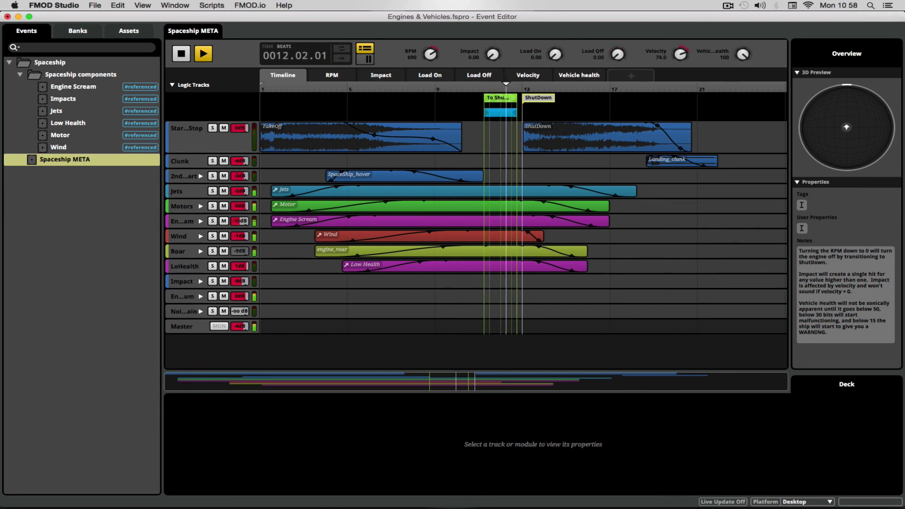
{"action": "left_click_drag", "start_coordinate": [492, 55], "coordinate": [492, 52]}
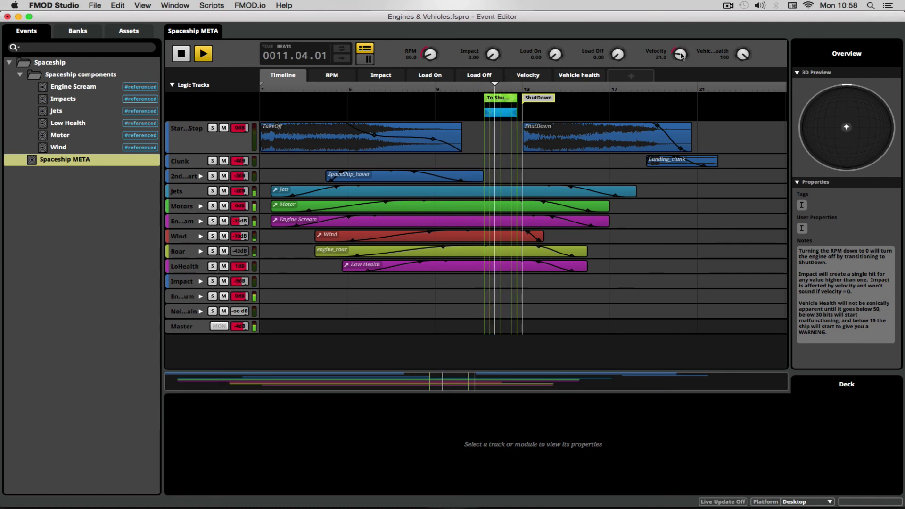
Lower Vehicle health to 13.5 during playback while varying RPM, Load On and Load Off
{"action": "mouse_move", "coordinate": [555, 54]}
{"action": "left_mouse_down"}
{"action": "mouse_move", "coordinate": [555, 45]}
{"action": "mouse_move", "coordinate": [555, 59]}
{"action": "left_mouse_up"}
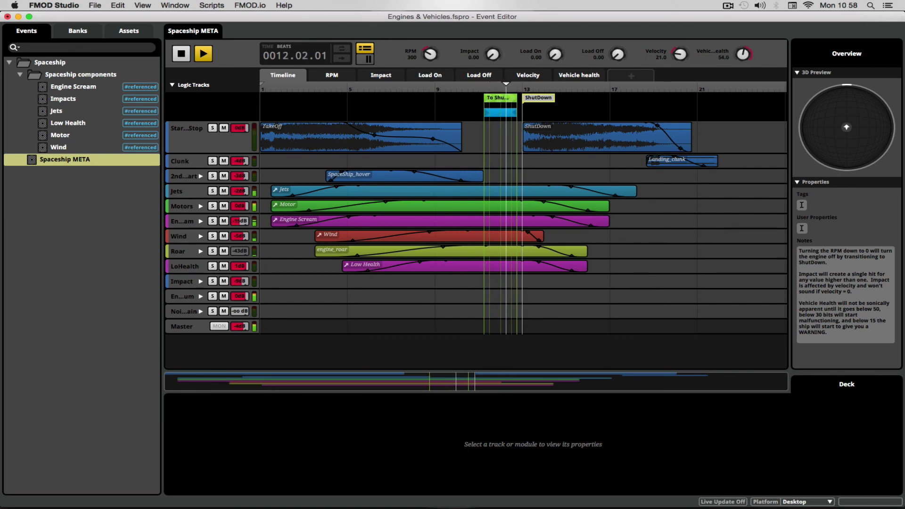
{"action": "left_click_drag", "start_coordinate": [743, 53], "coordinate": [743, 59]}
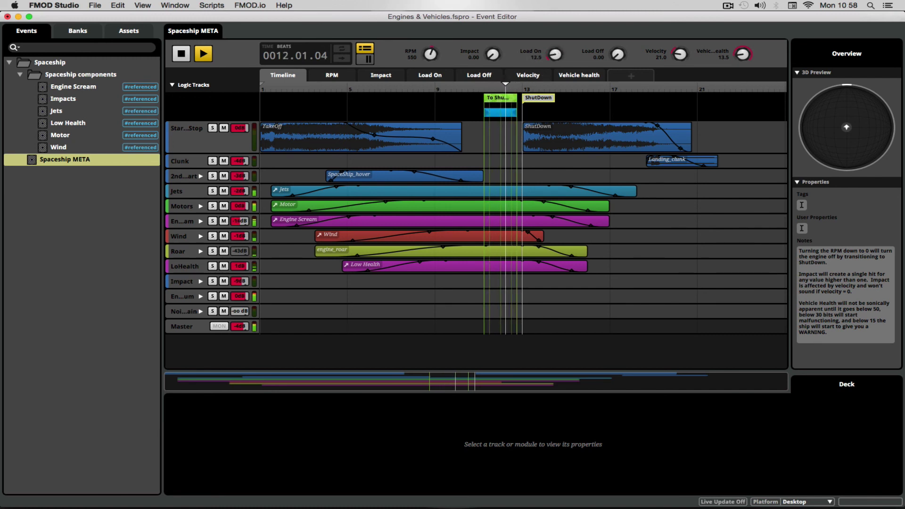
{"action": "left_click_drag", "start_coordinate": [587, 59], "coordinate": [587, 53]}
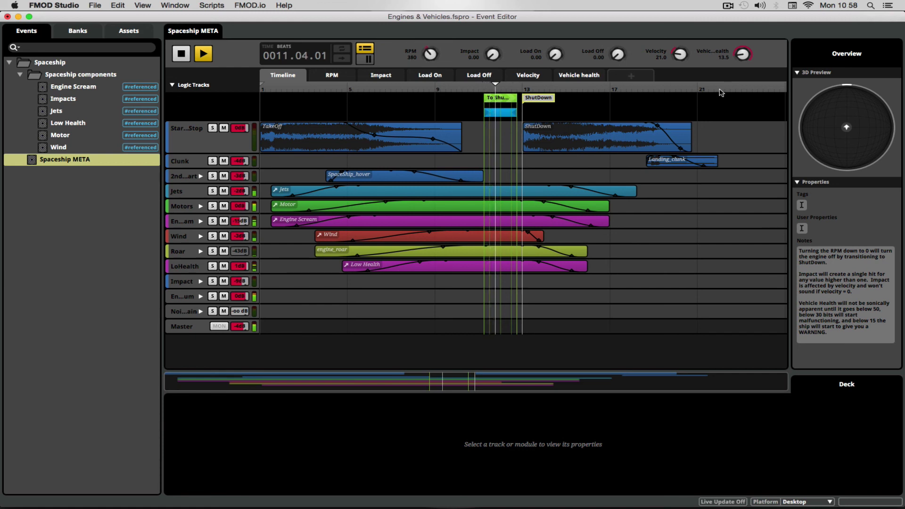
Raise Vehicle health to 73.5 and reduce RPM to 0 to trigger the ShutDown transition
{"action": "left_click_drag", "start_coordinate": [744, 55], "coordinate": [743, 28]}
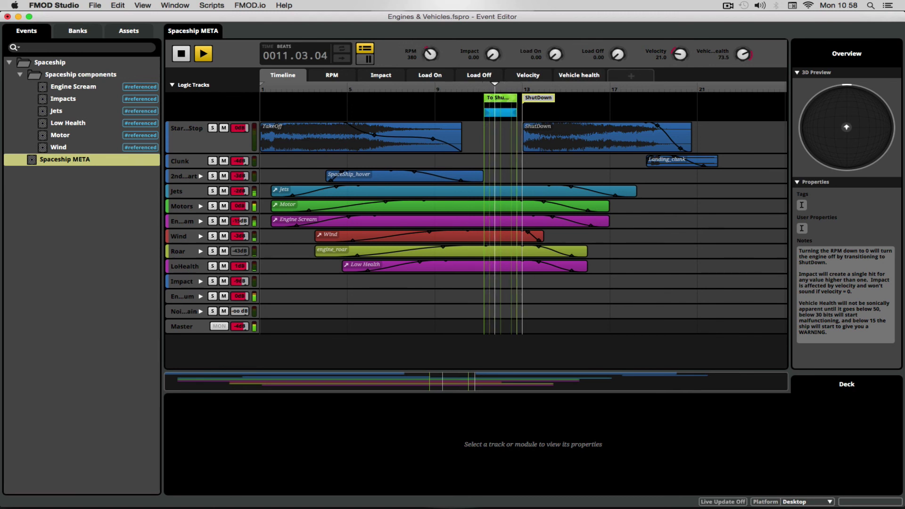
{"action": "left_click_drag", "start_coordinate": [429, 53], "coordinate": [429, 54]}
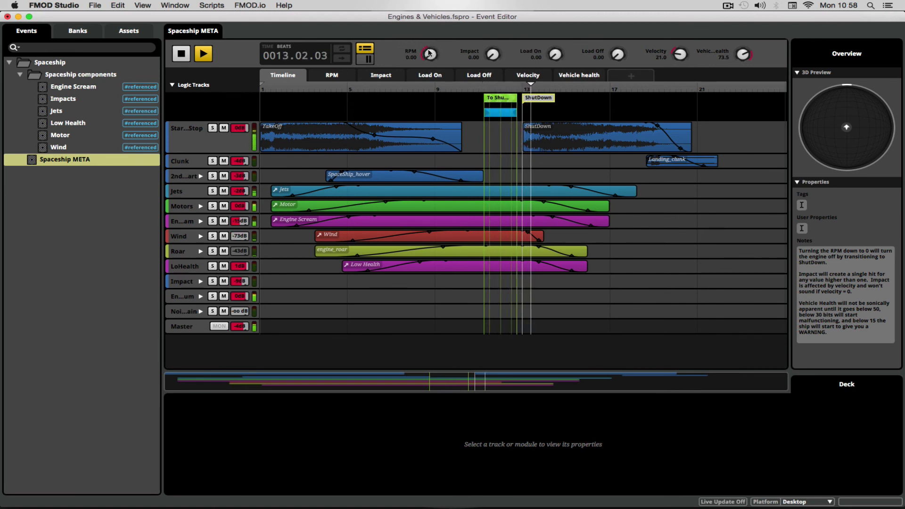